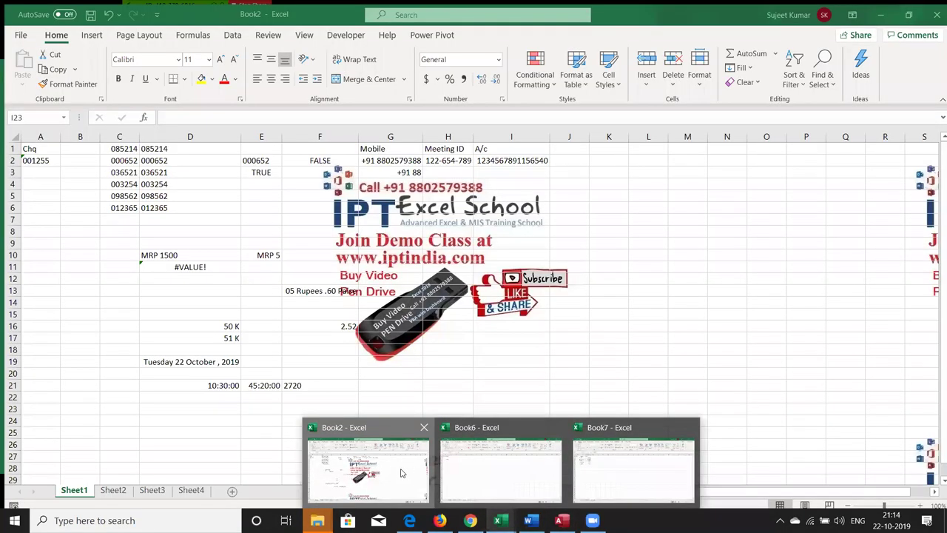
click(403, 473)
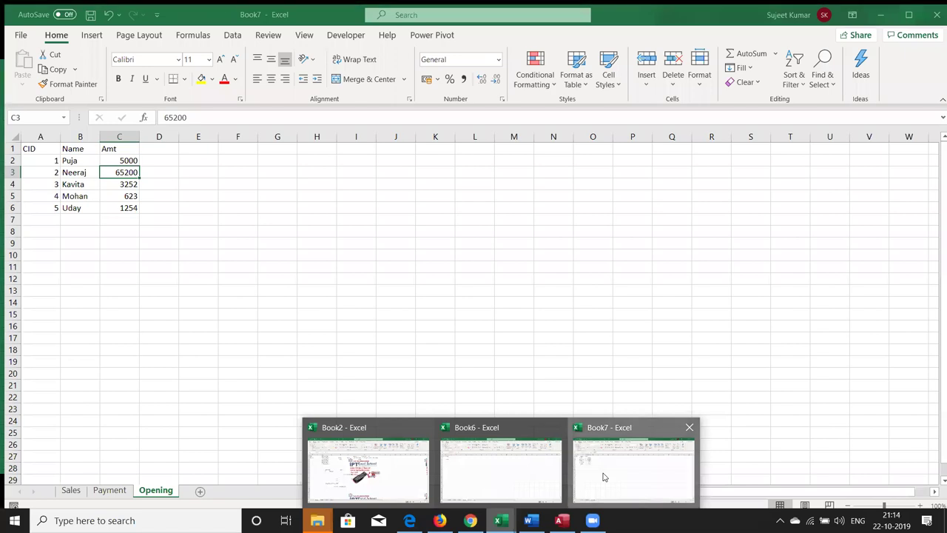
click(603, 477)
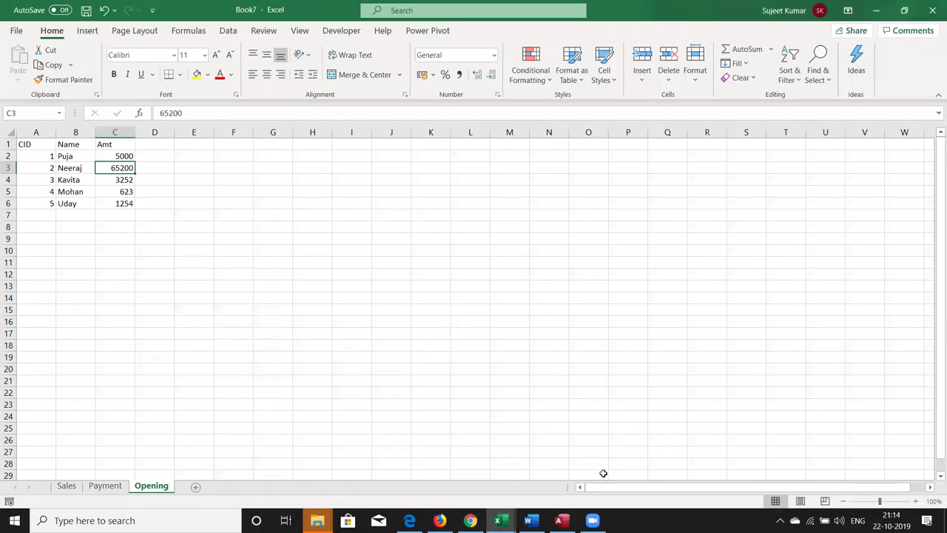
drag(51, 155, 63, 222)
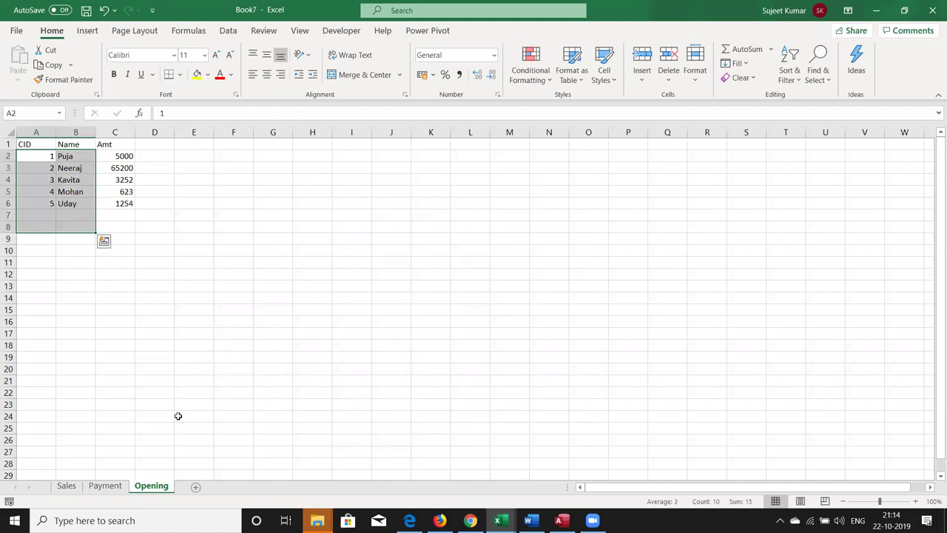
click(33, 143)
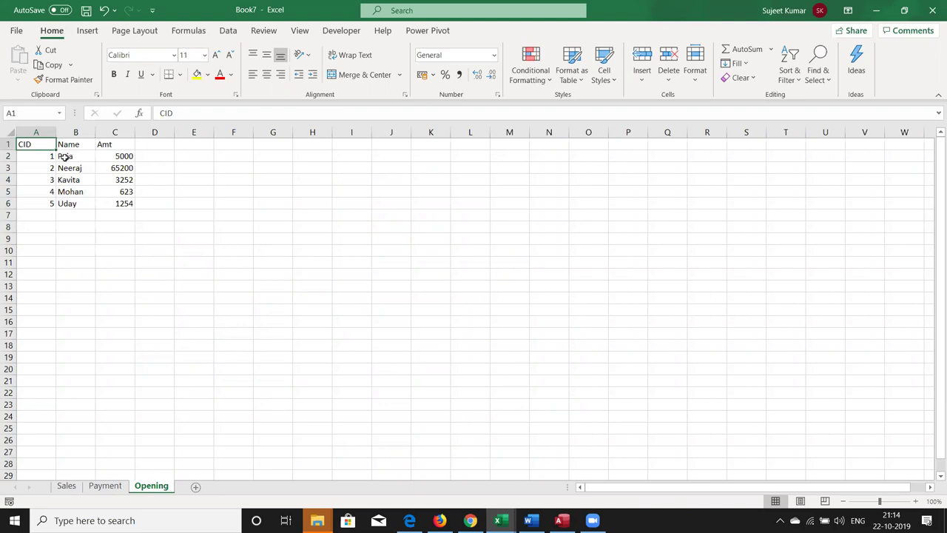
click(65, 156)
click(110, 157)
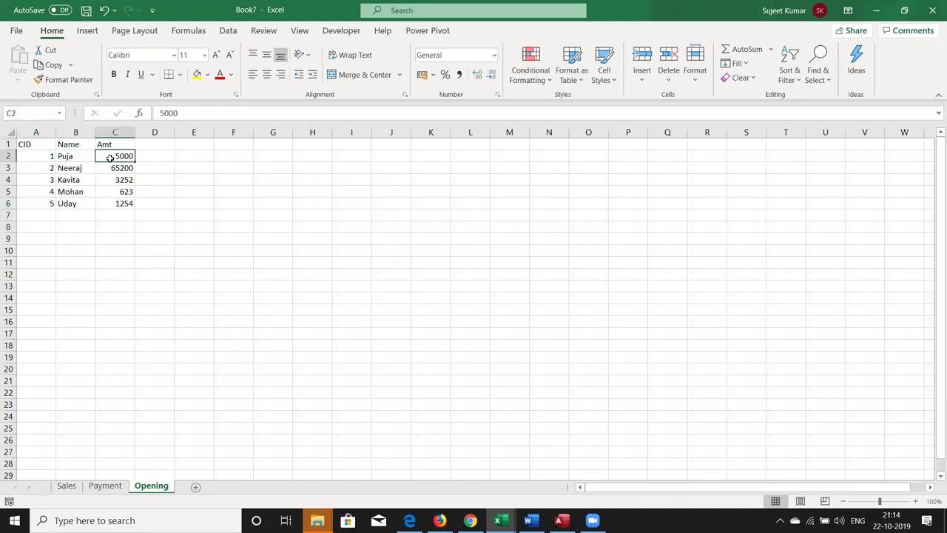
click(112, 167)
click(115, 178)
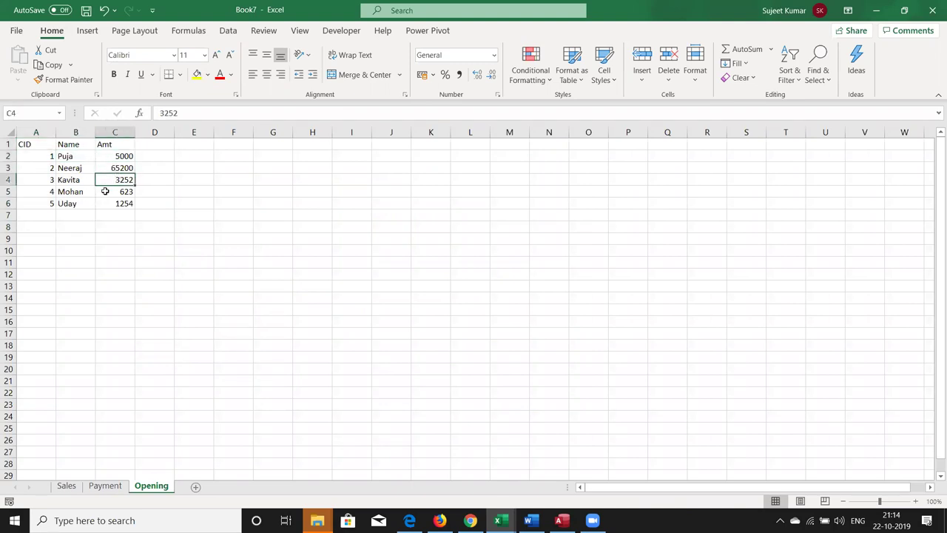
click(110, 192)
text(6500)
click(124, 203)
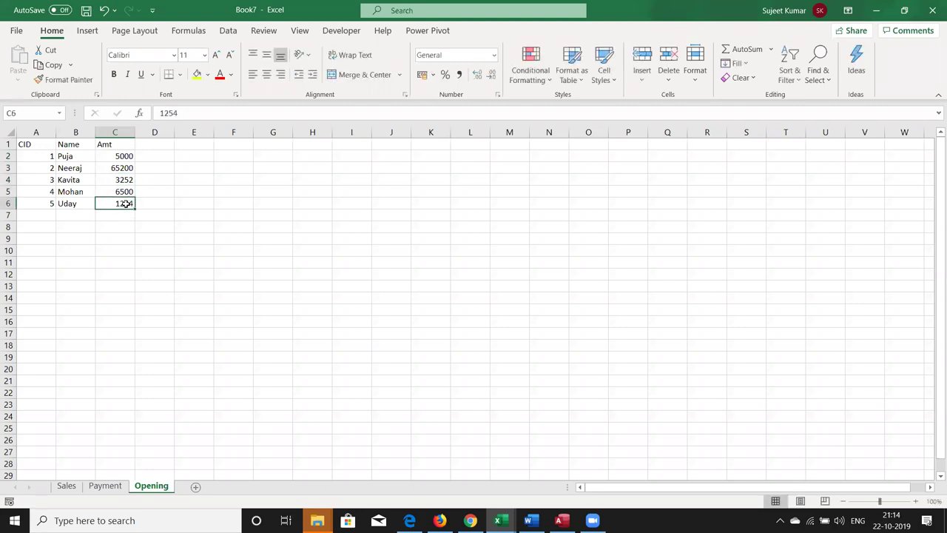
text(12000)
key(Return)
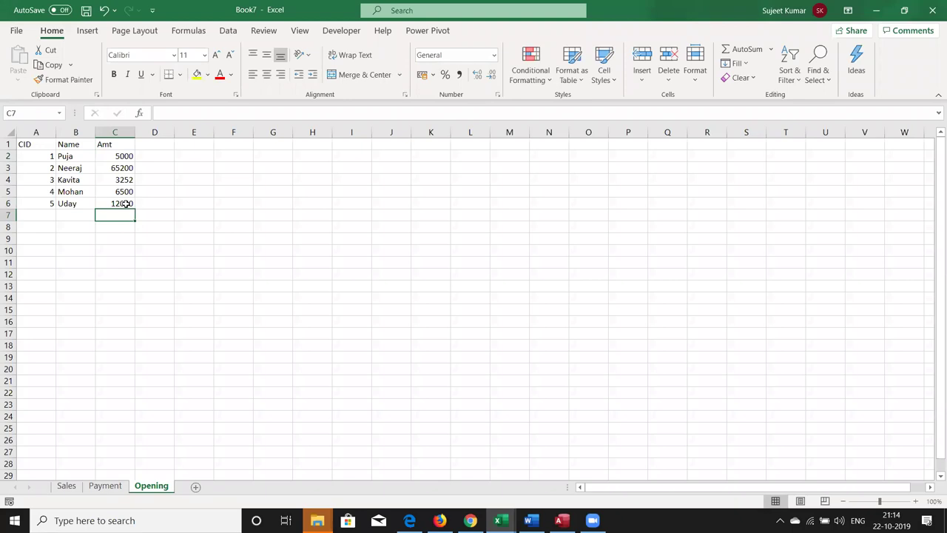
click(66, 485)
drag(161, 168, 160, 351)
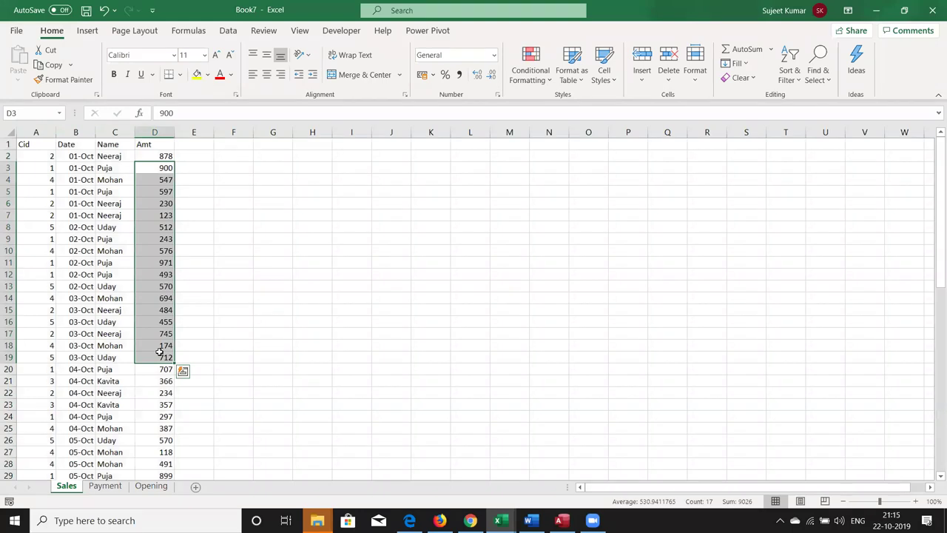
click(105, 485)
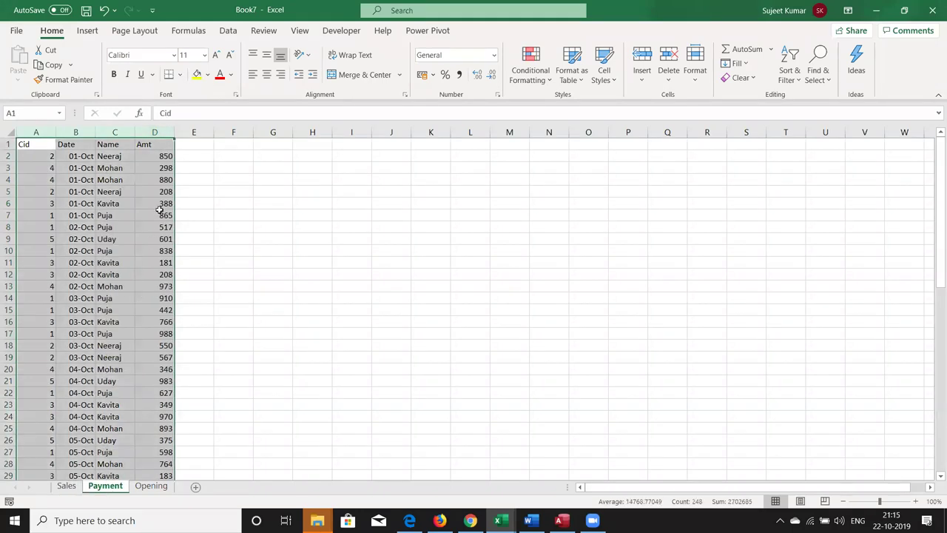
drag(161, 179, 157, 296)
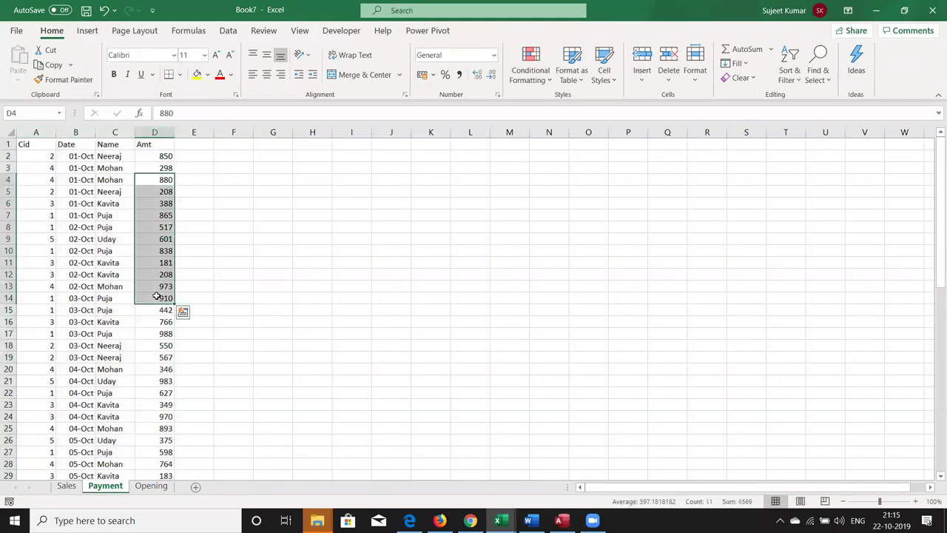
click(151, 486)
click(66, 486)
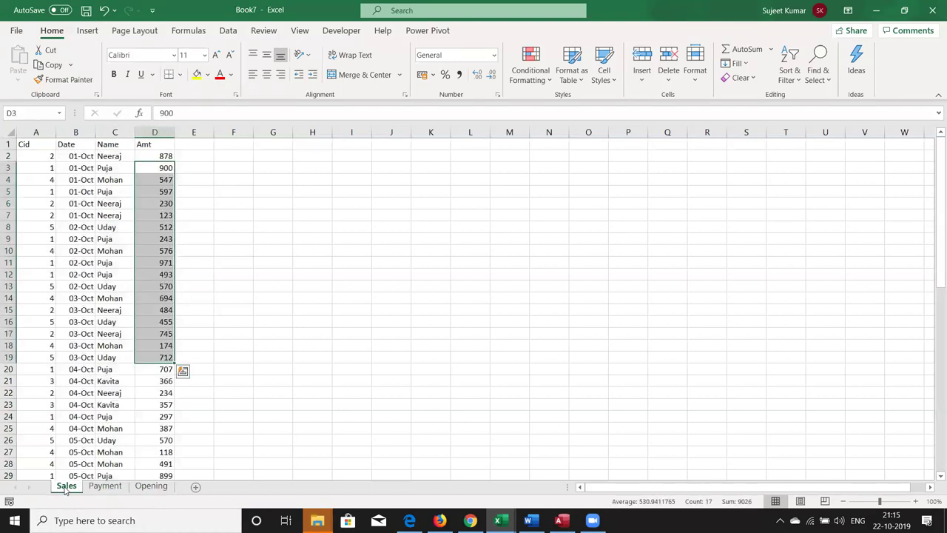
click(99, 487)
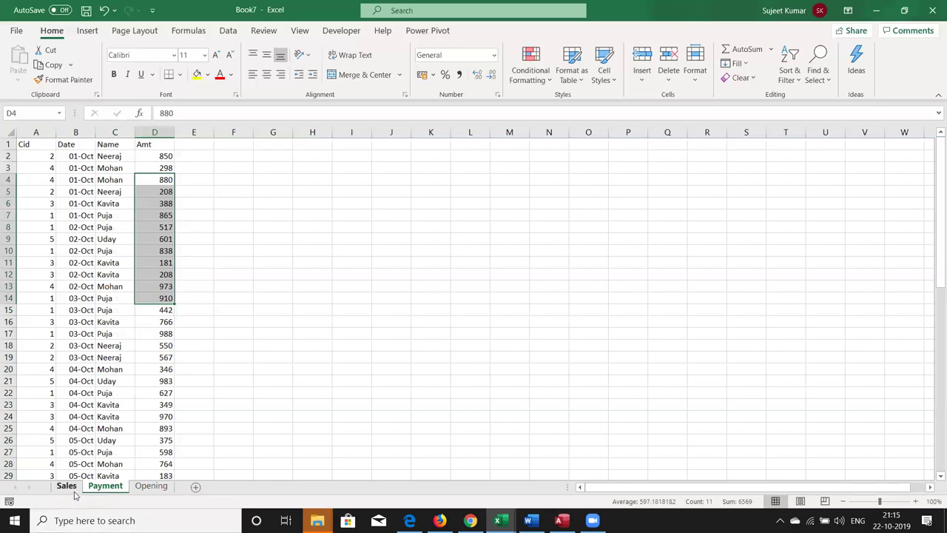
click(75, 494)
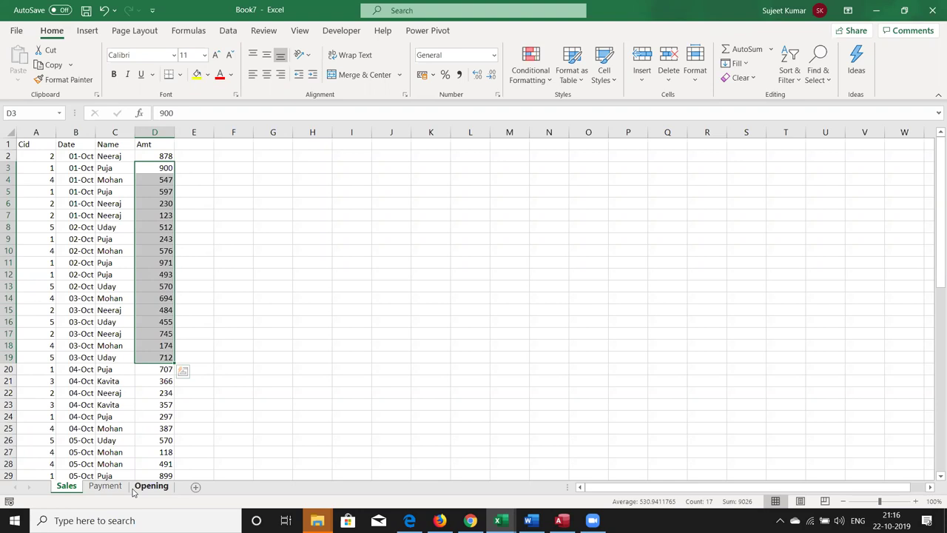
click(338, 37)
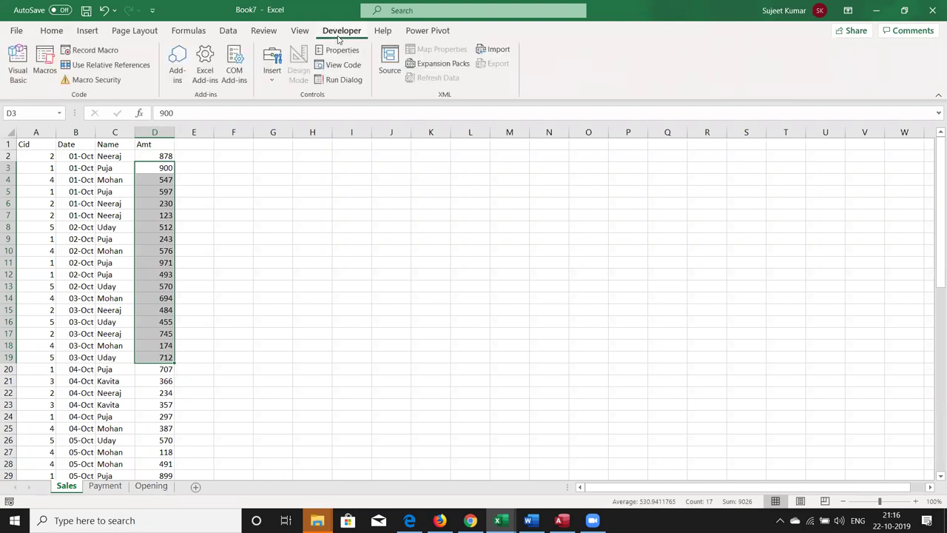
click(88, 188)
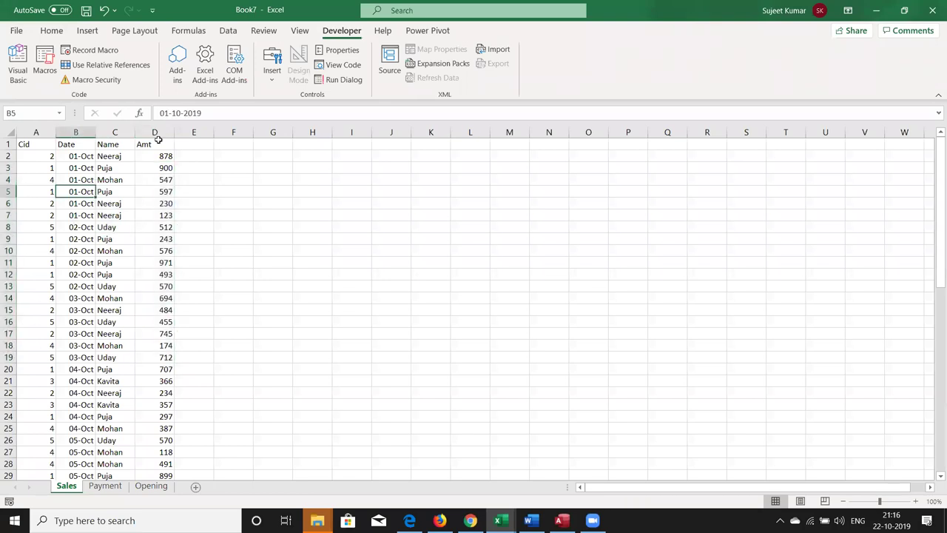
click(427, 34)
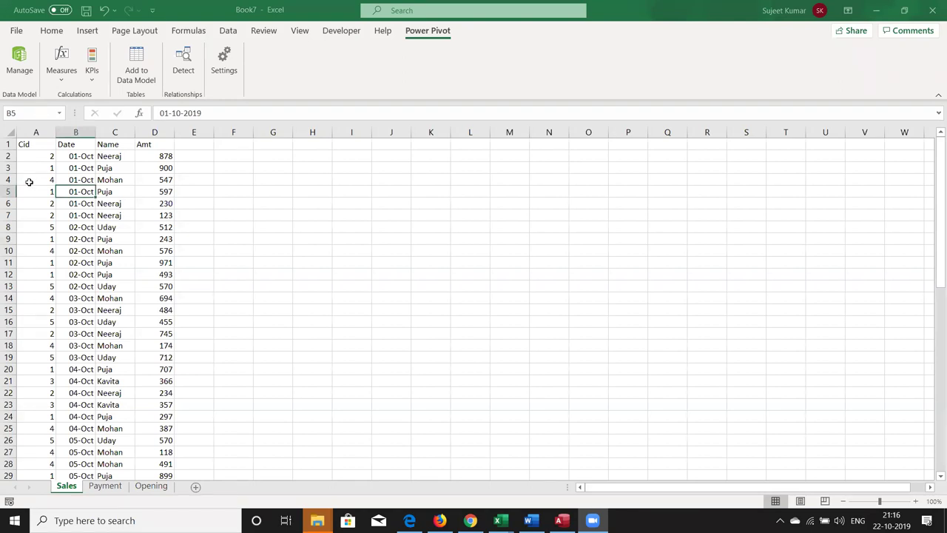
click(31, 144)
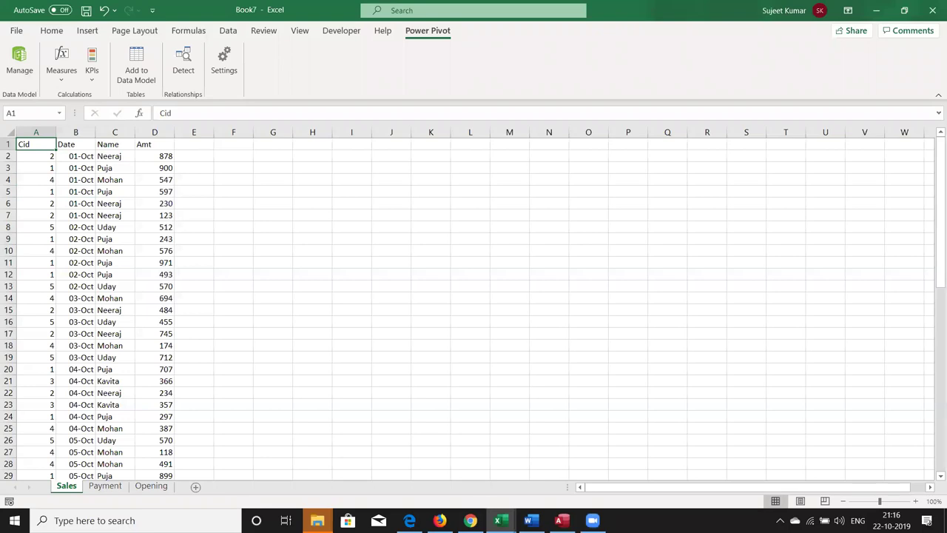
click(529, 520)
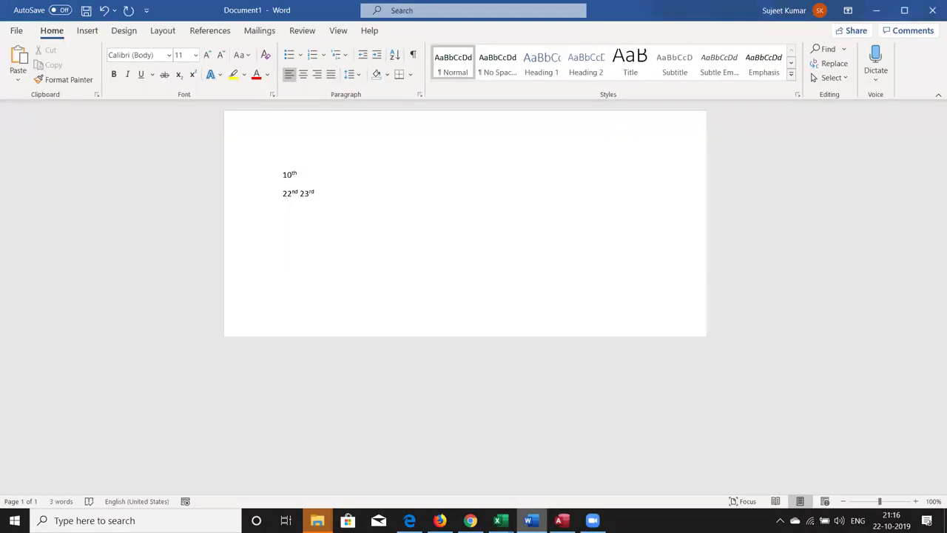
click(528, 520)
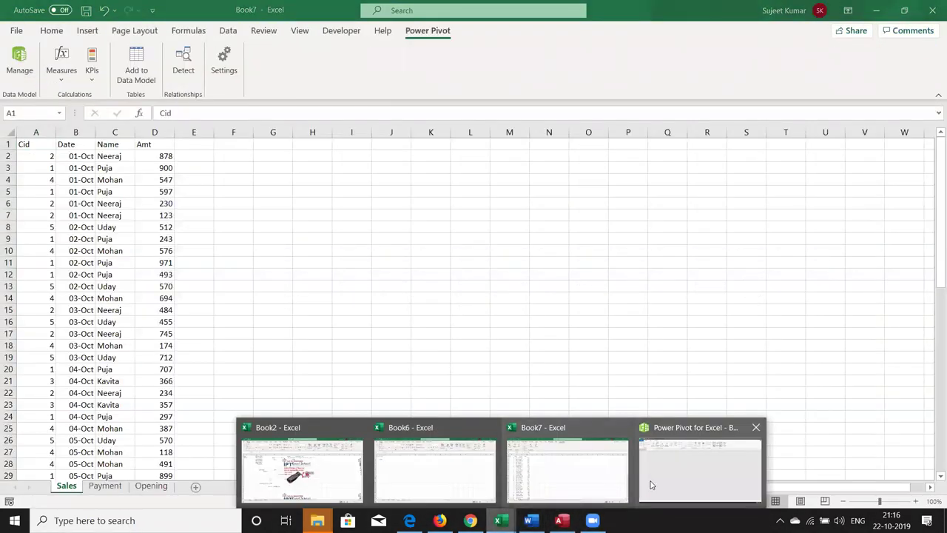
click(655, 484)
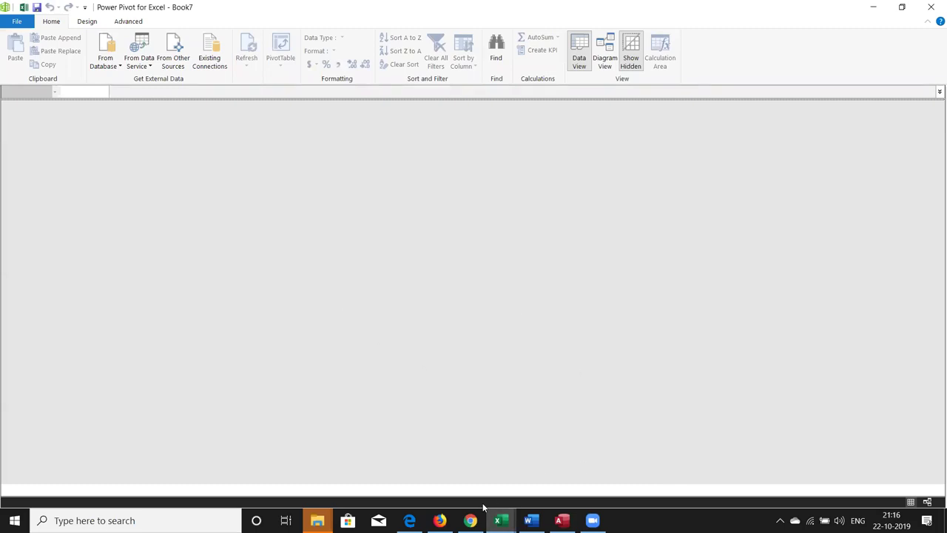
click(500, 520)
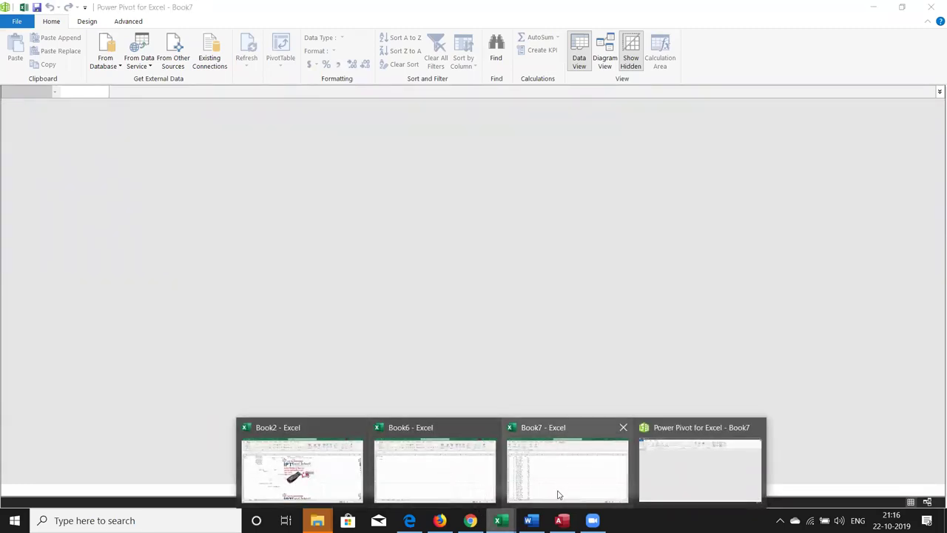
click(548, 489)
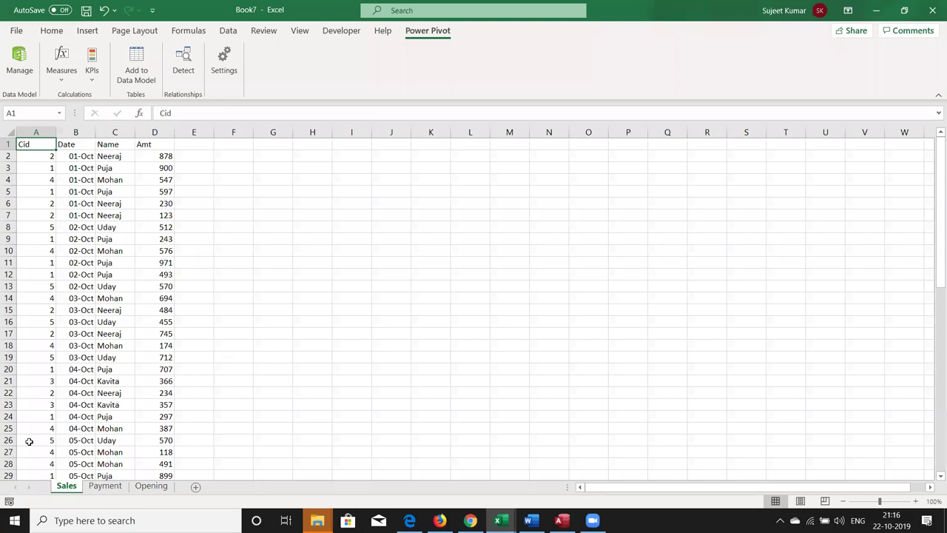
drag(36, 144, 175, 478)
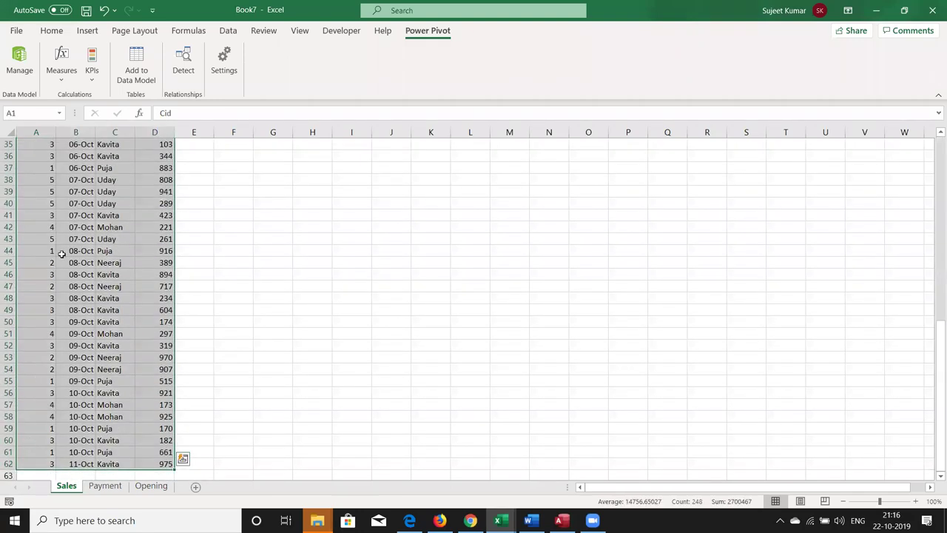
click(129, 79)
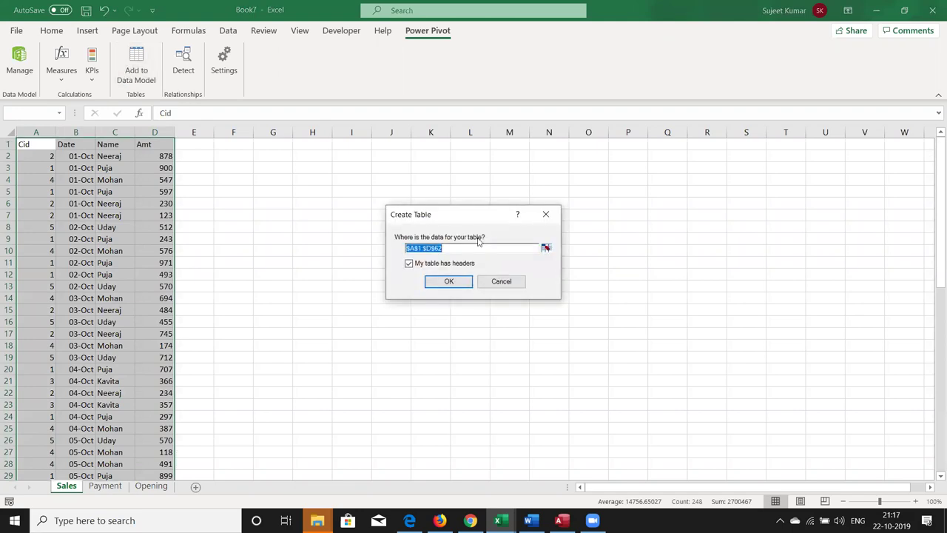
click(457, 281)
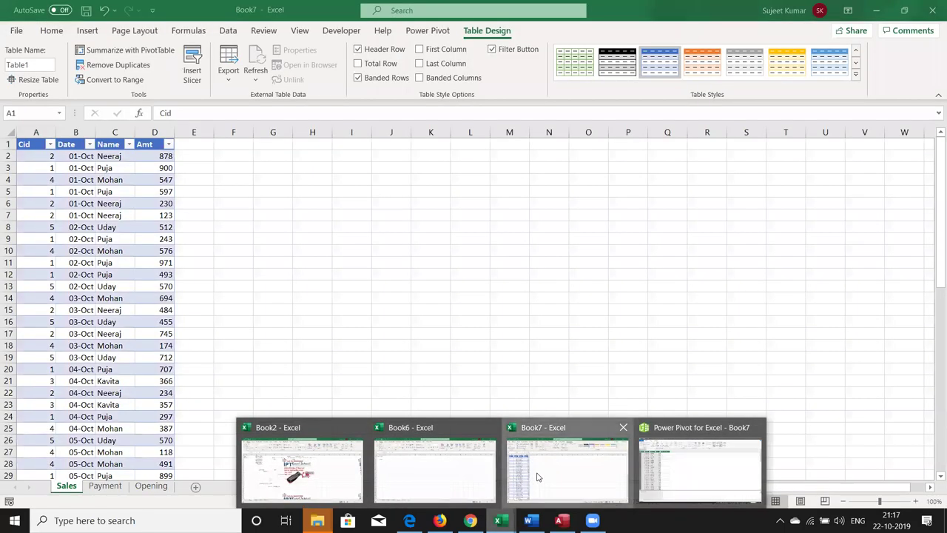
click(536, 477)
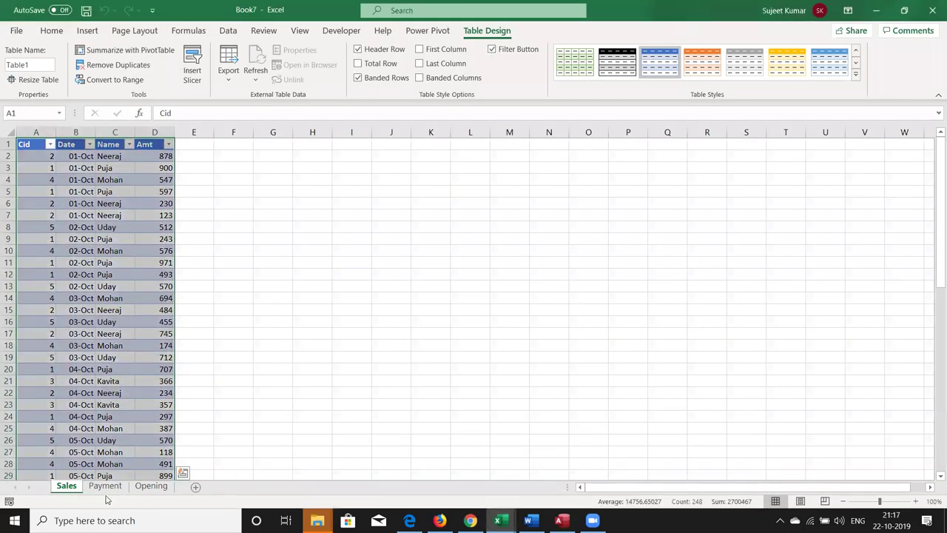
click(105, 485)
click(30, 146)
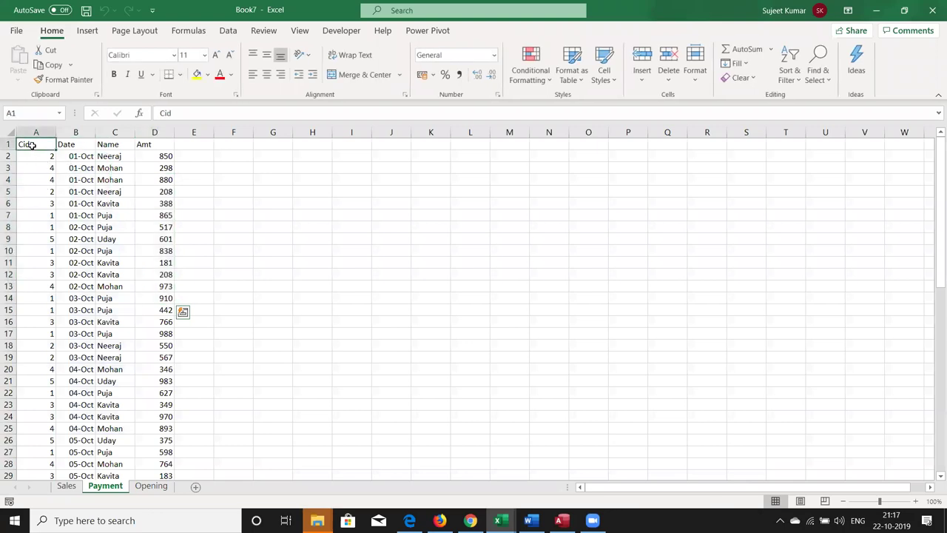
key(ctrl+shift+Right)
key(ctrl+shift+Down)
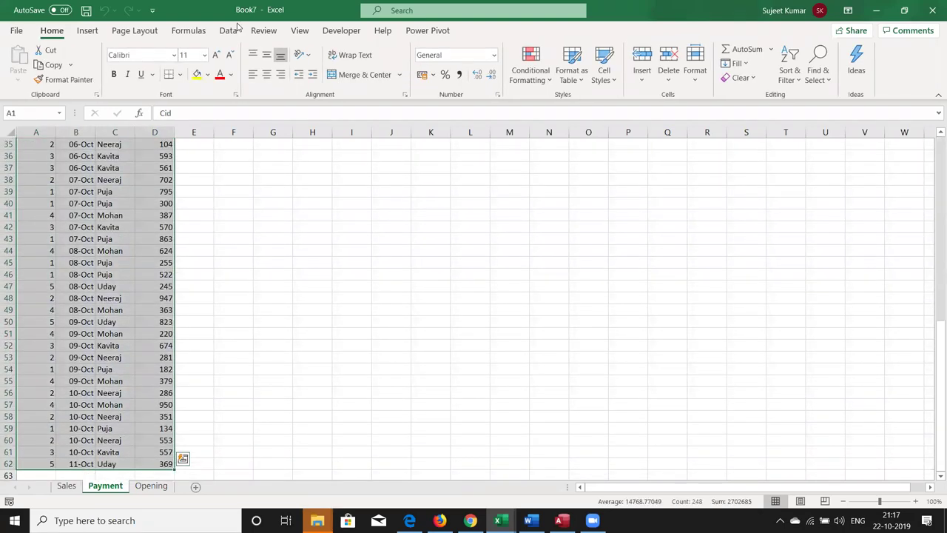
click(421, 31)
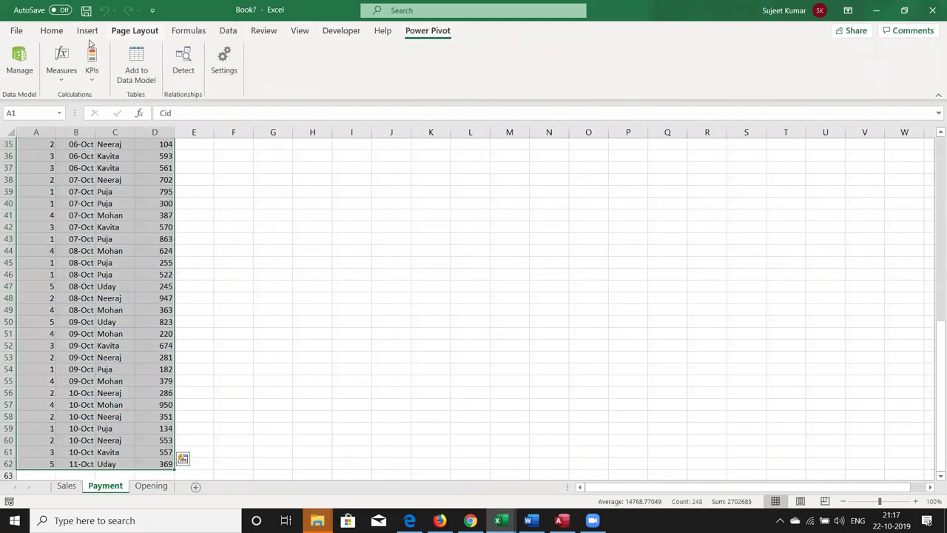
click(129, 74)
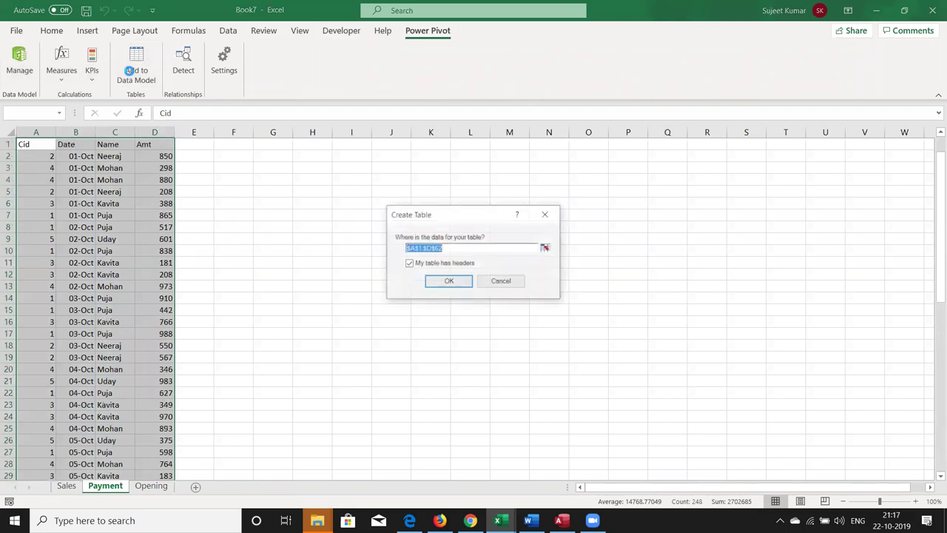
click(464, 287)
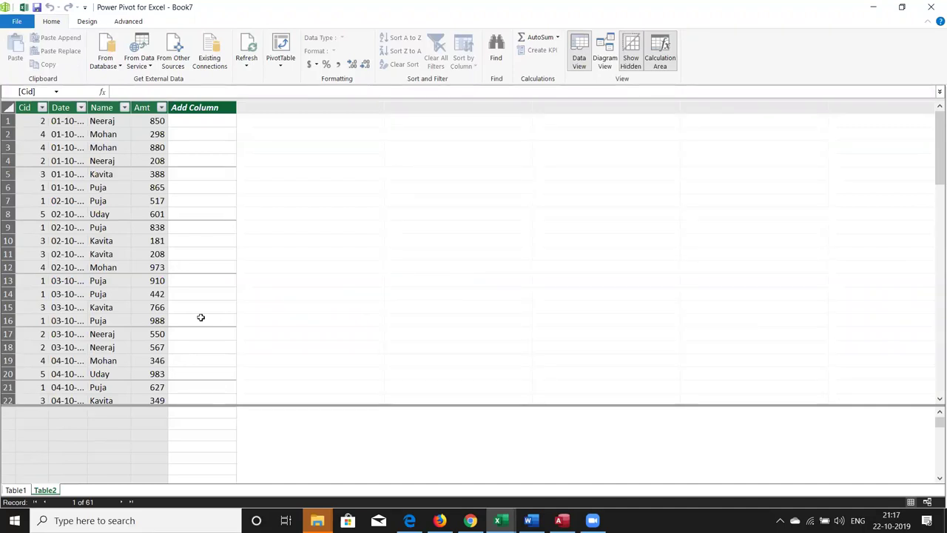
click(74, 501)
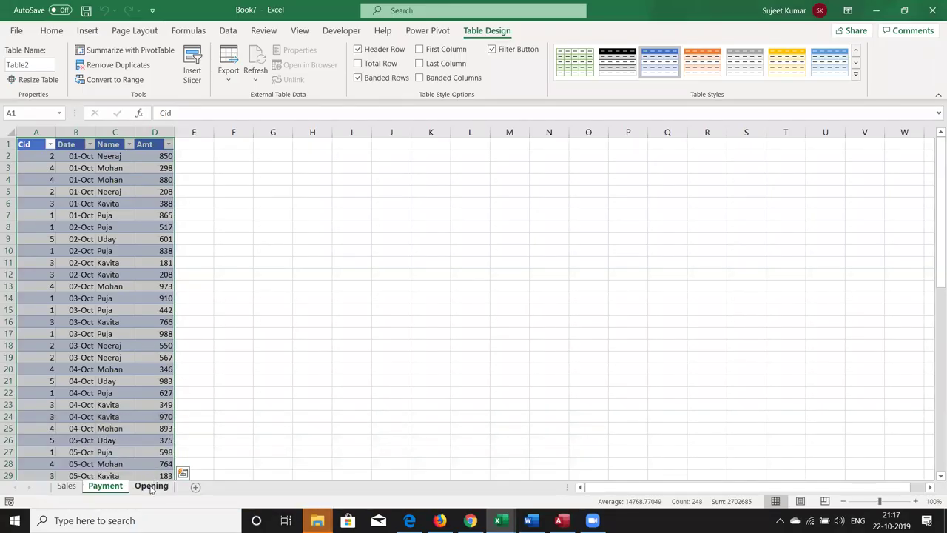
click(151, 486)
drag(40, 144, 105, 200)
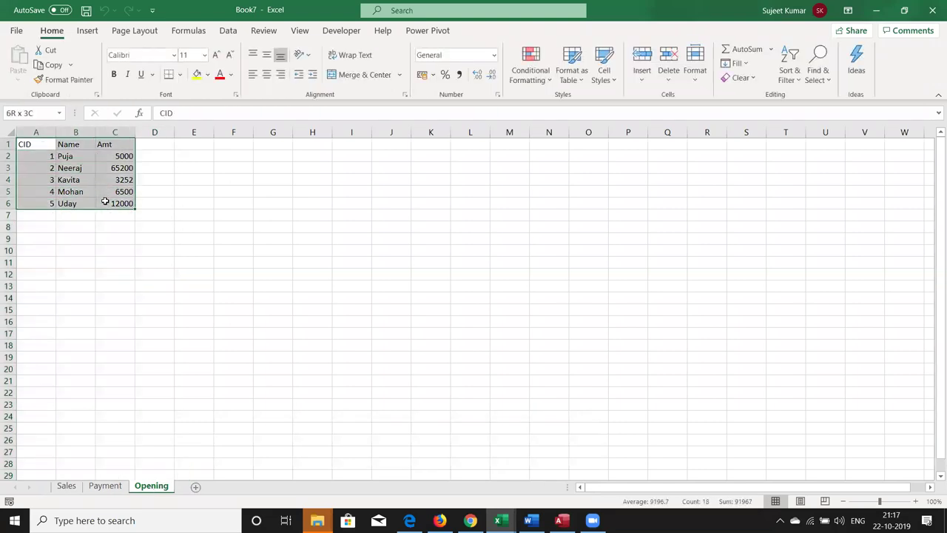
click(227, 31)
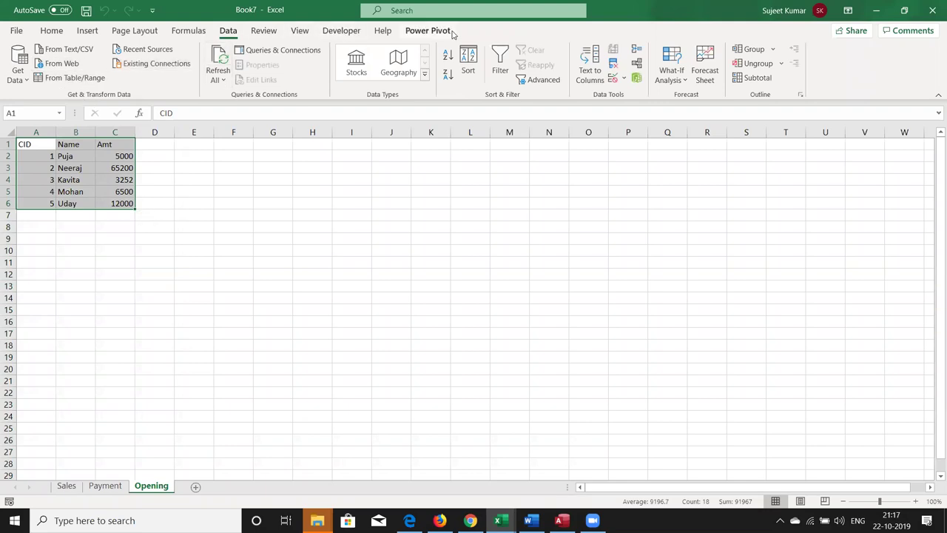
click(450, 33)
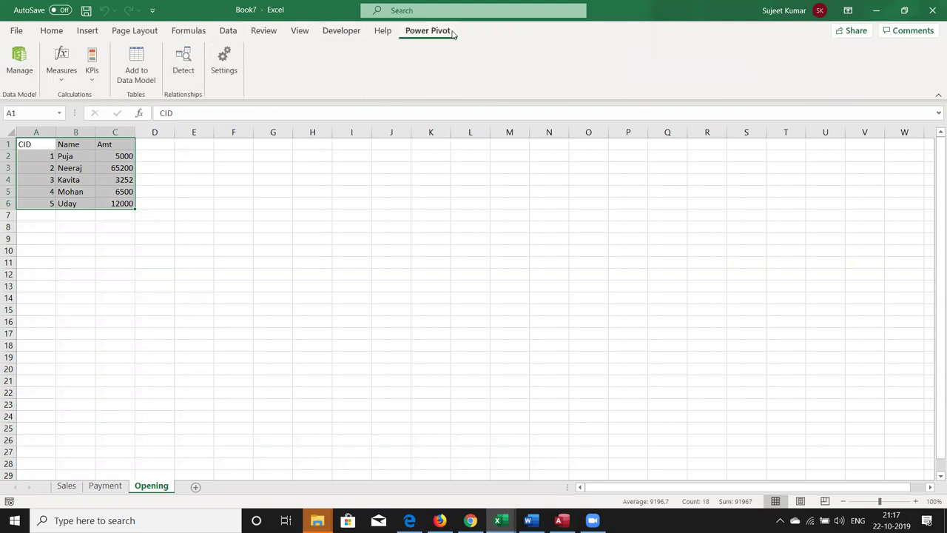
click(448, 281)
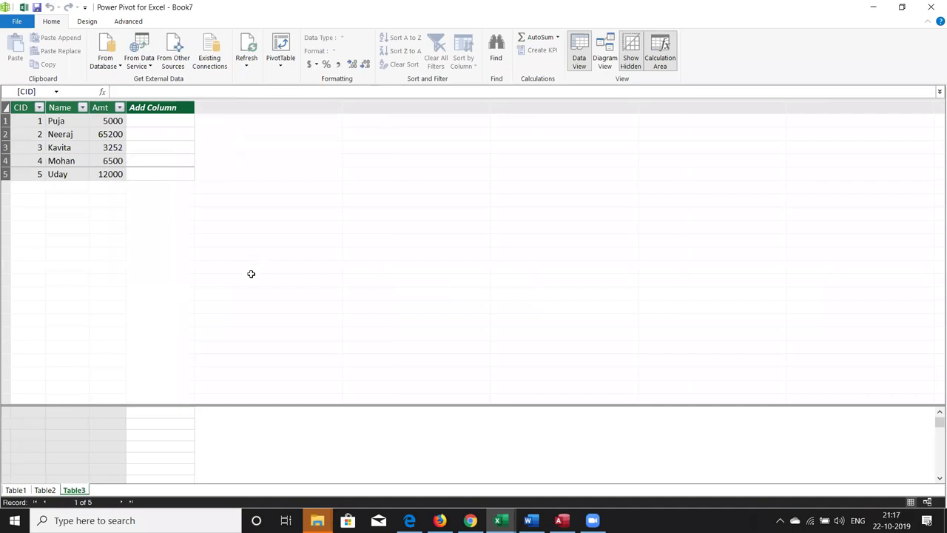
click(46, 491)
click(16, 491)
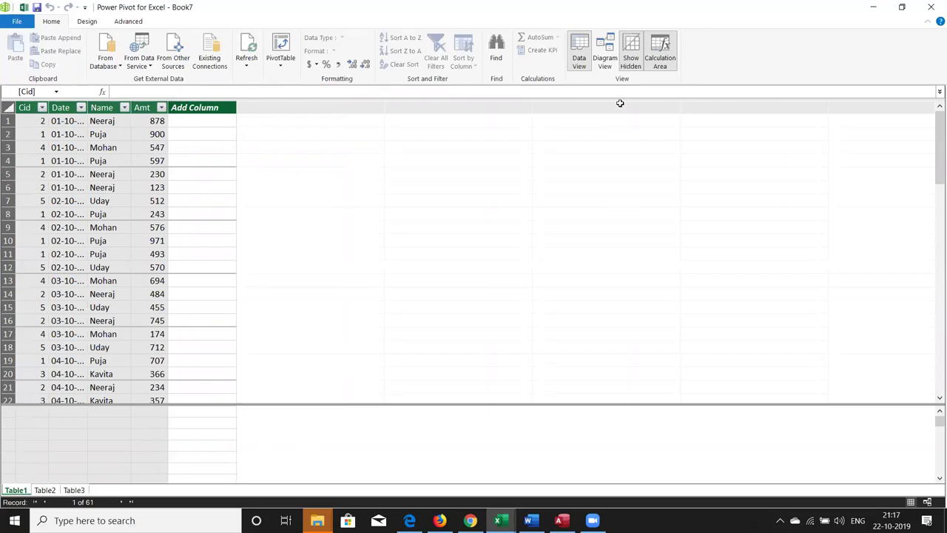
click(606, 66)
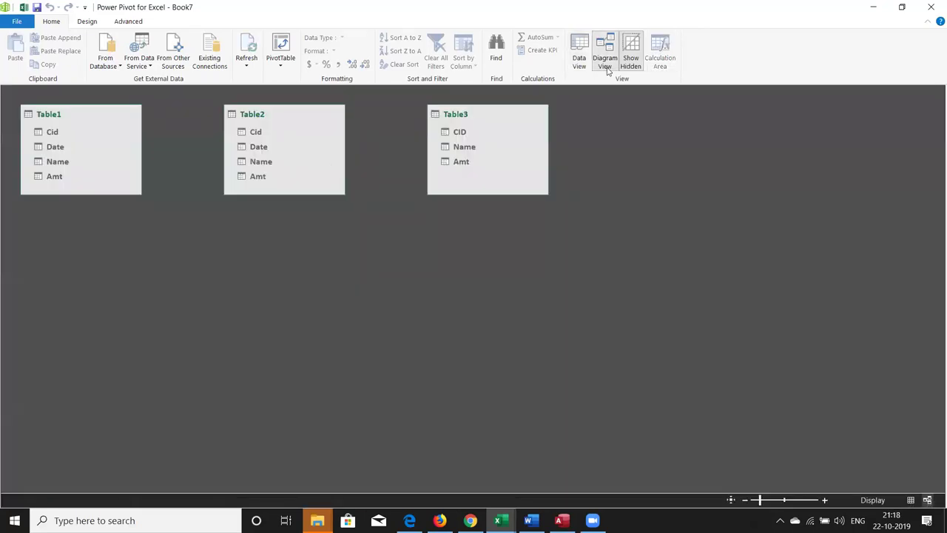
drag(54, 133, 255, 135)
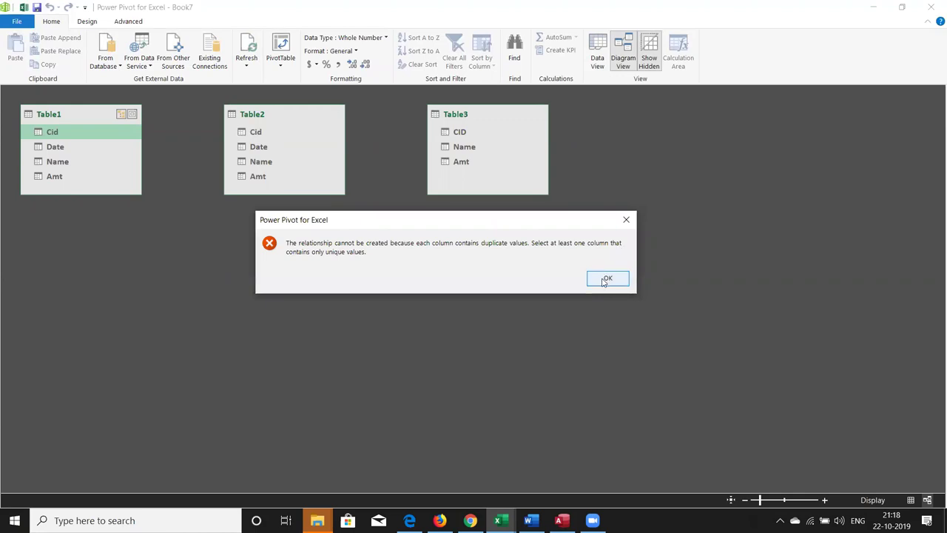
click(604, 281)
mouse_move(488, 114)
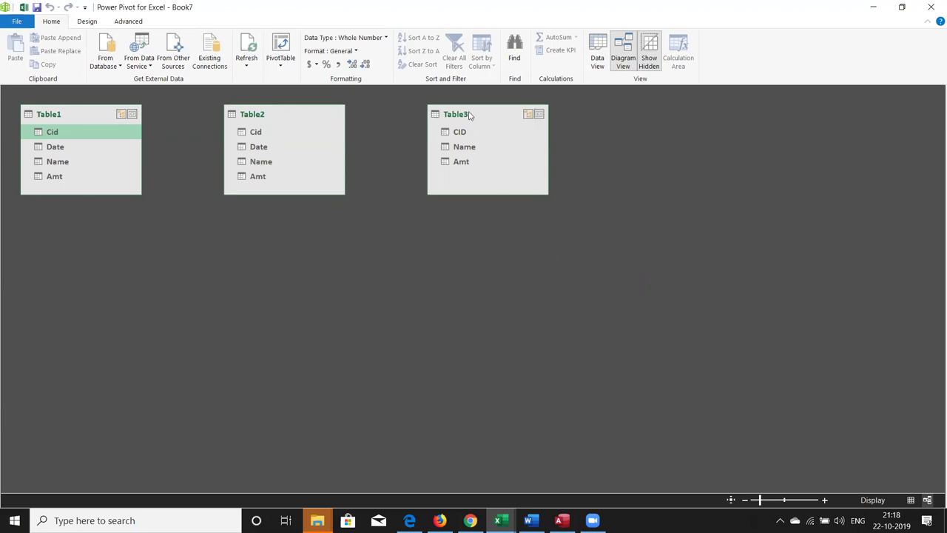
drag(469, 115, 214, 237)
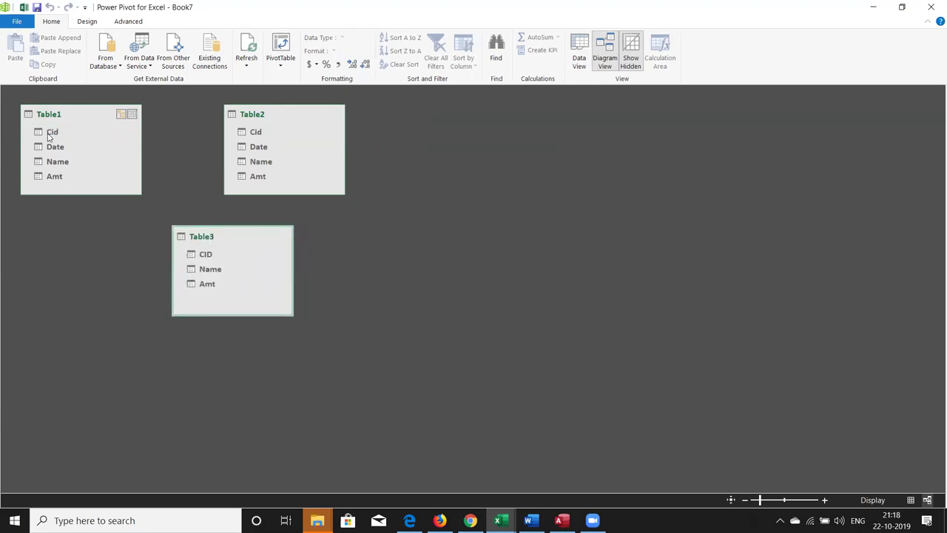
drag(52, 135, 205, 253)
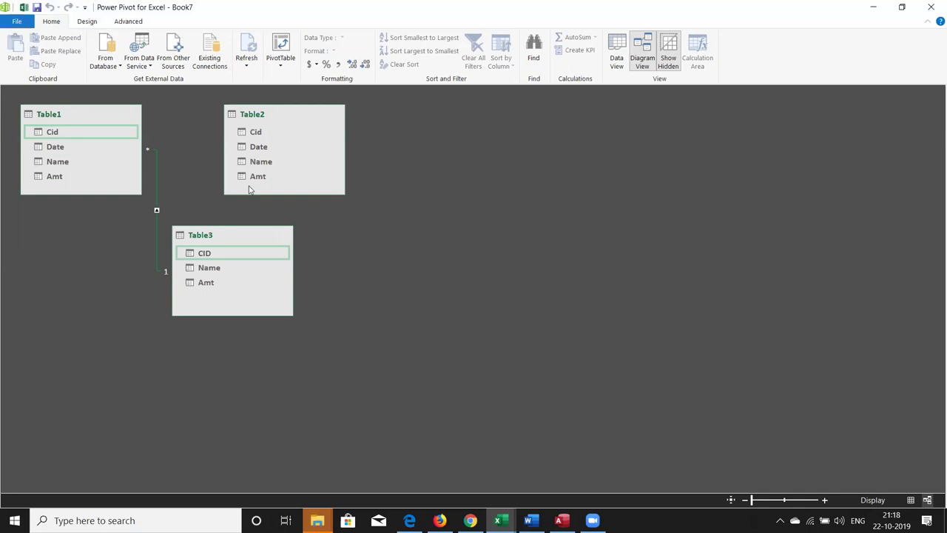
drag(264, 134, 212, 255)
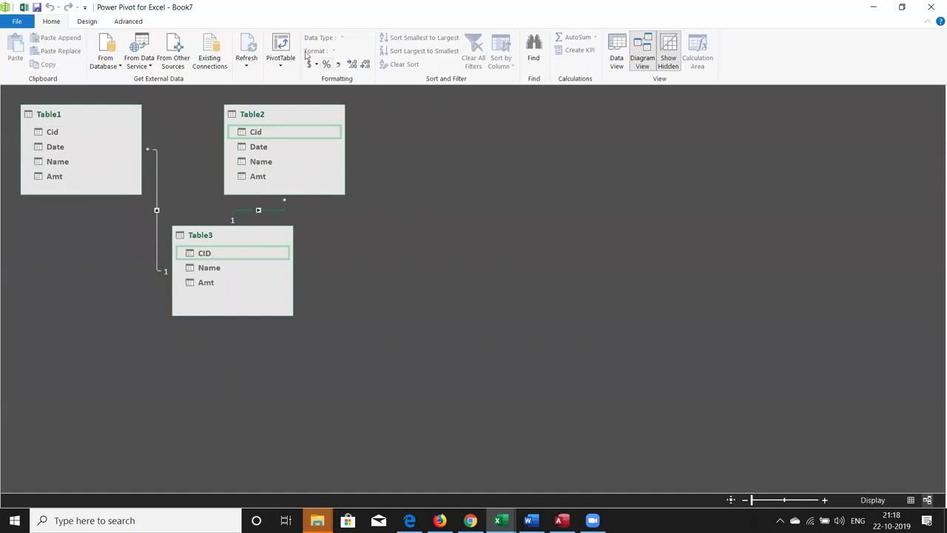
click(281, 48)
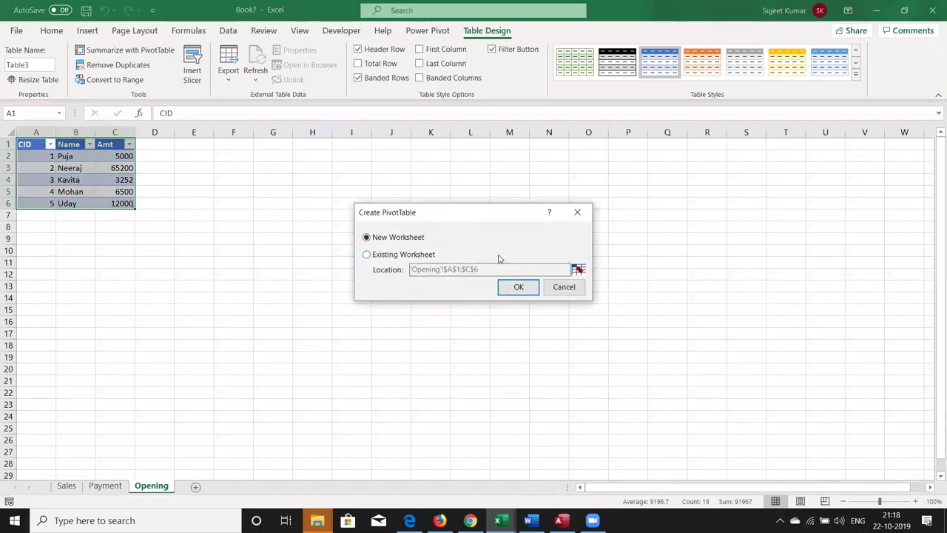
click(519, 287)
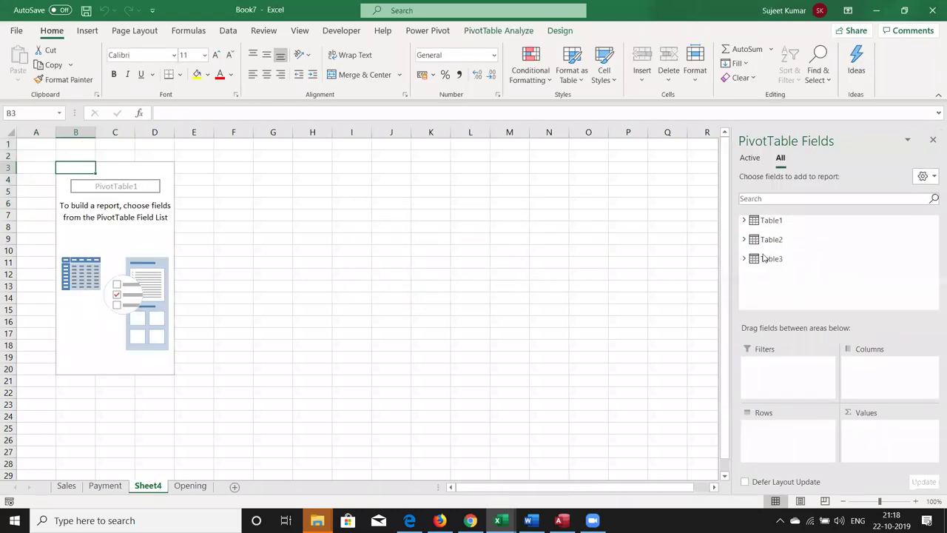
click(771, 259)
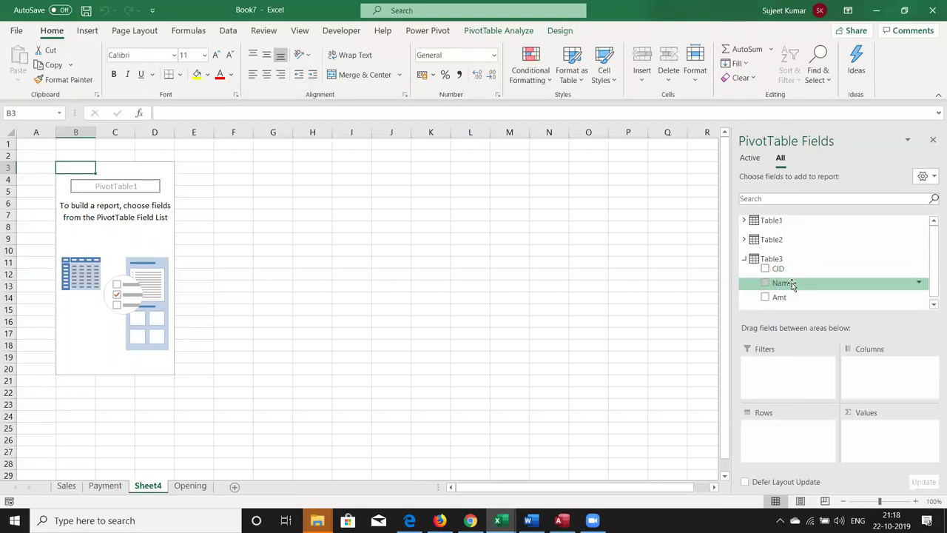
drag(791, 285, 793, 428)
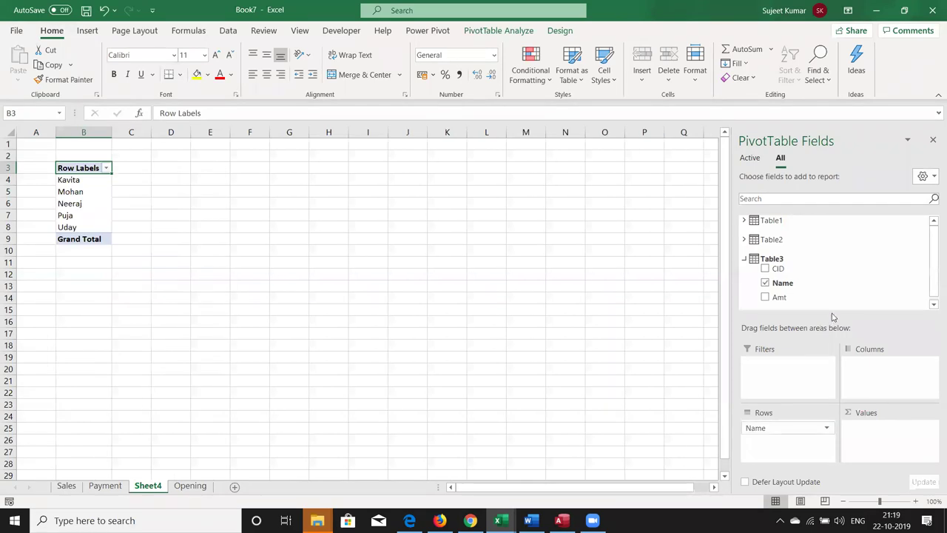
mouse_move(781, 298)
mouse_down()
mouse_move(872, 353)
mouse_move(892, 435)
mouse_up()
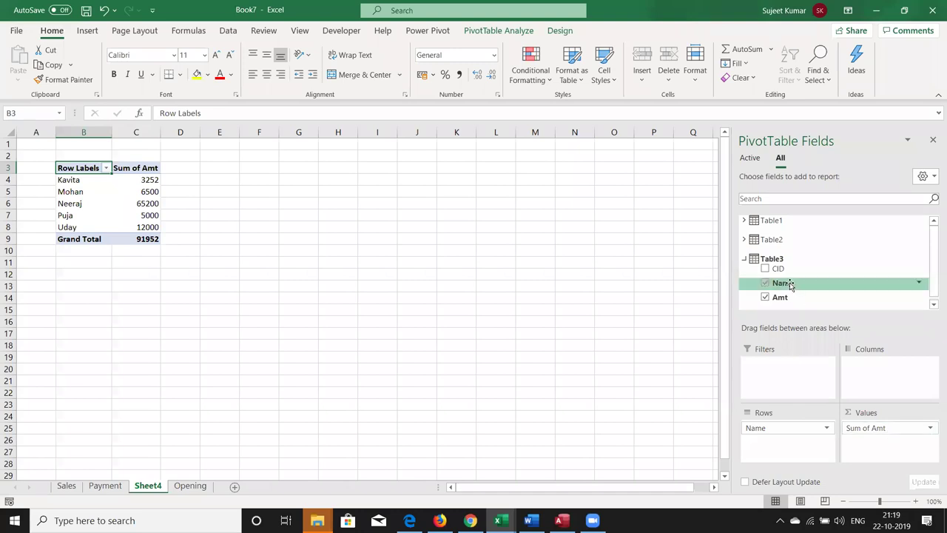
click(886, 239)
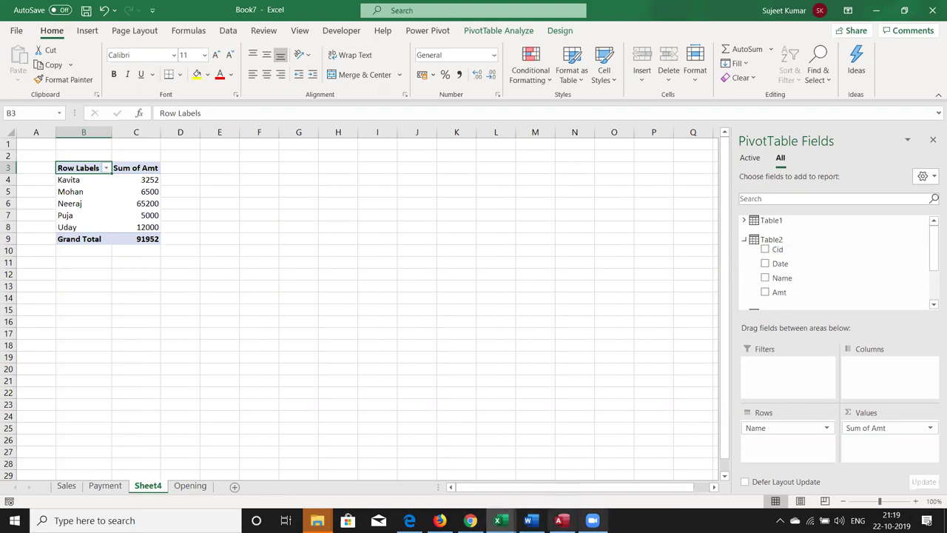
mouse_move(499, 520)
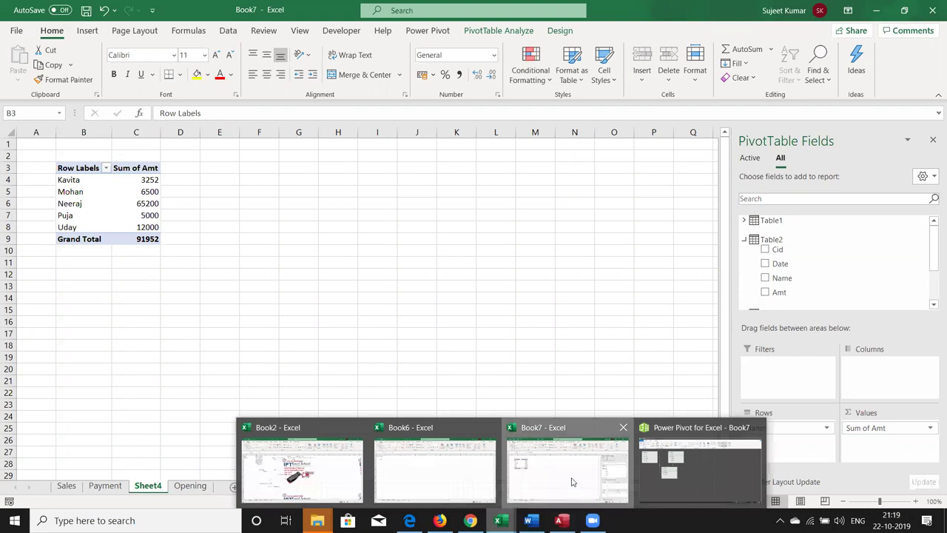
click(571, 482)
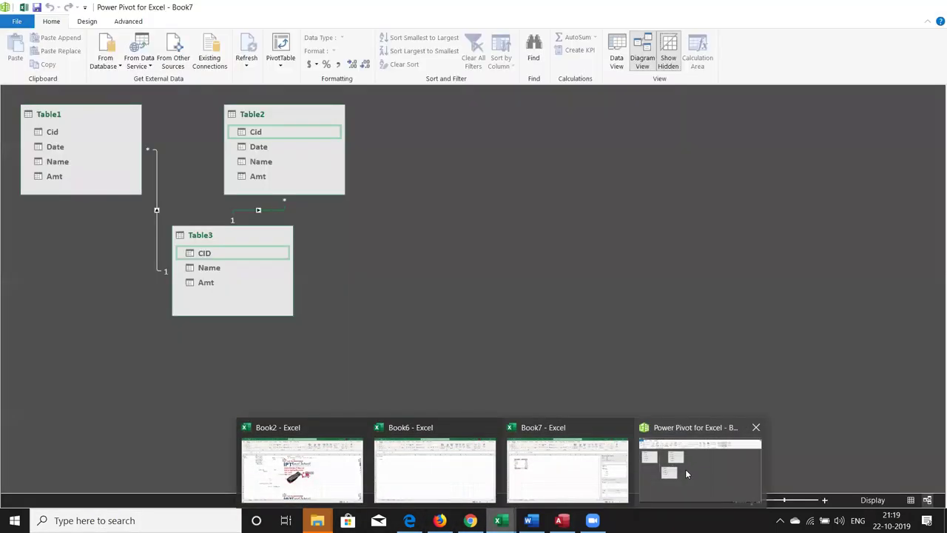
click(685, 470)
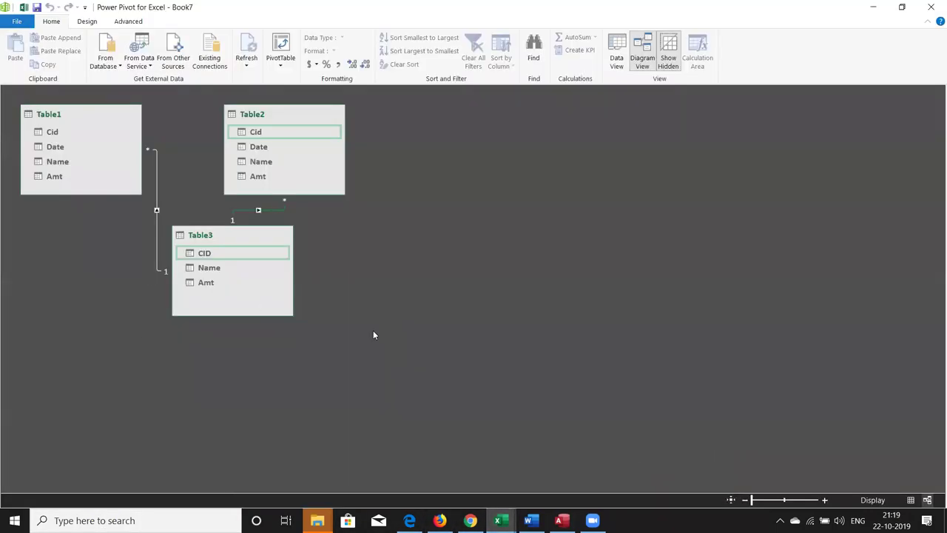
click(618, 58)
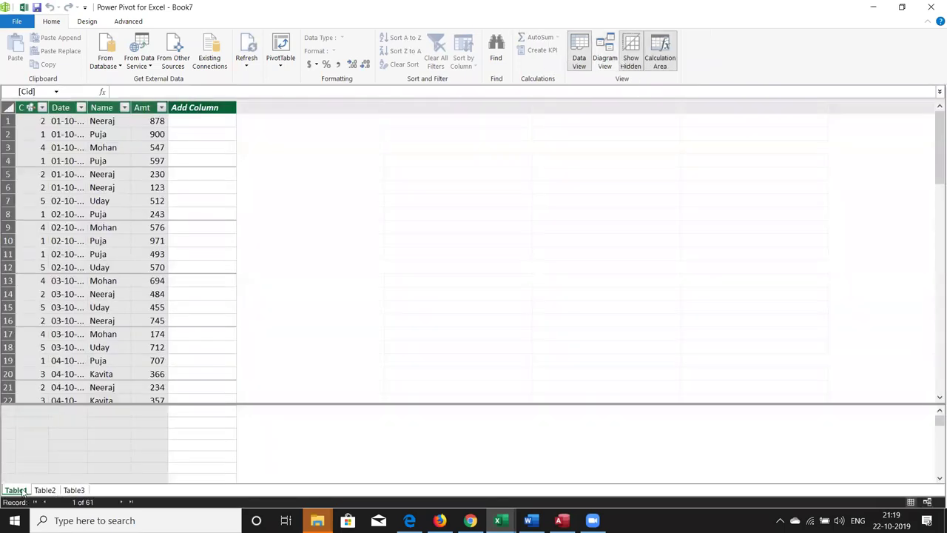
double_click(22, 490)
text(Sales)
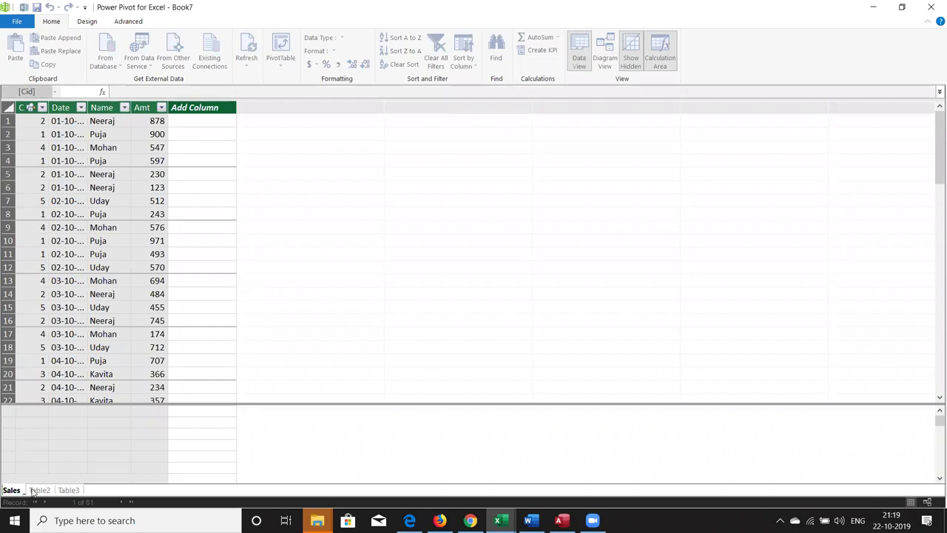
key(Return)
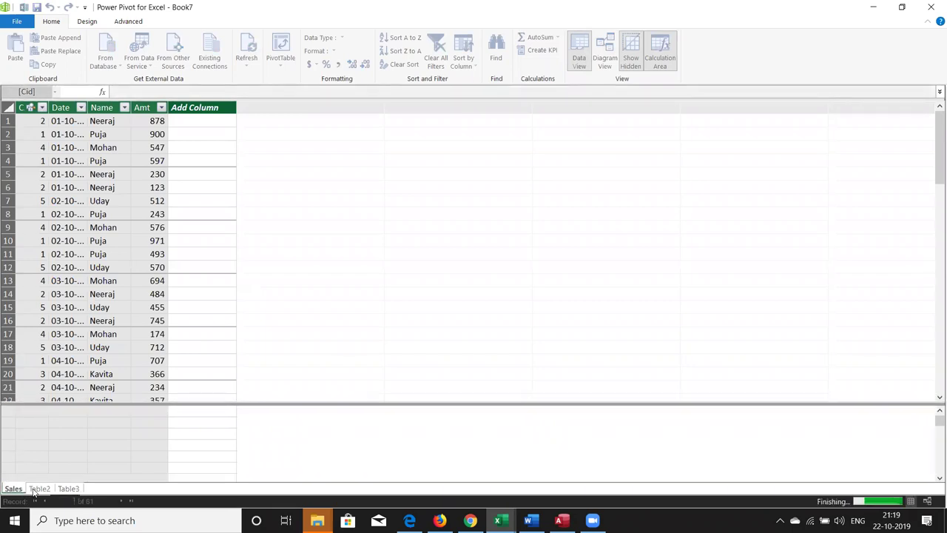
double_click(39, 489)
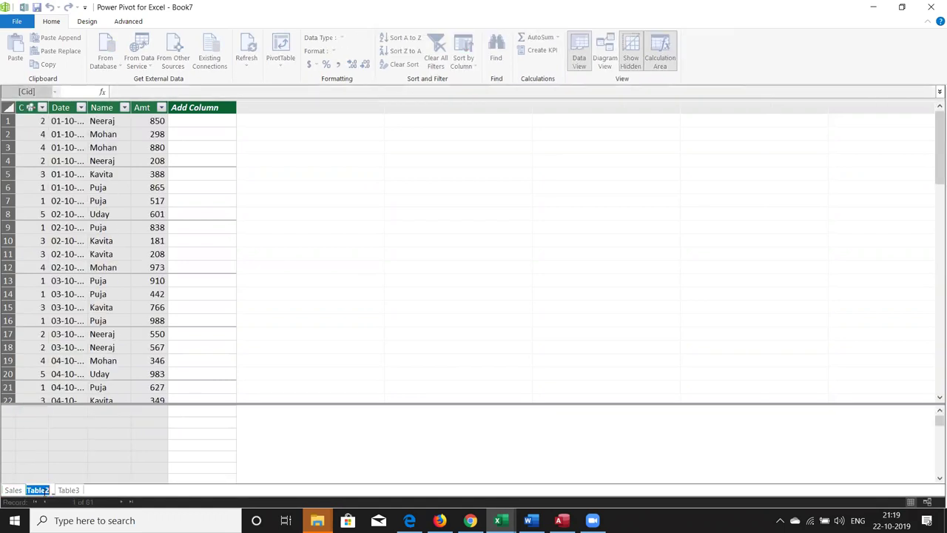
text(Paym)
text(ent)
click(69, 489)
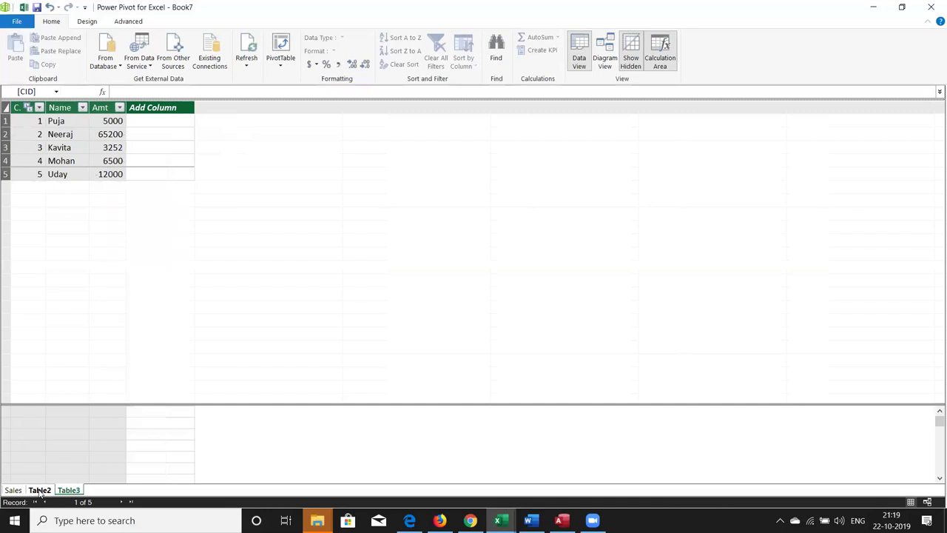
click(39, 491)
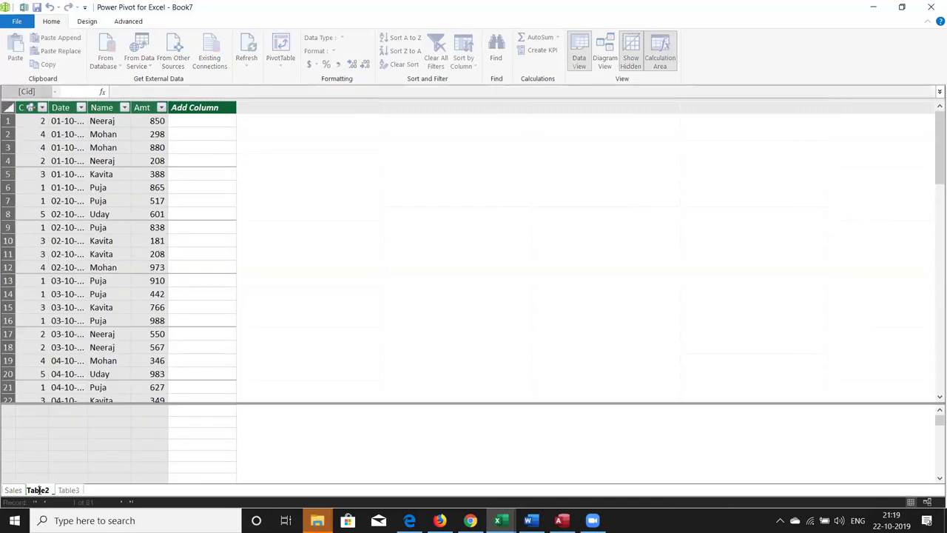
key(Delete)
key(Delete)
key(Delete)
key(BackSpace)
key(BackSpace)
key(BackSpace)
text(ayment)
key(Return)
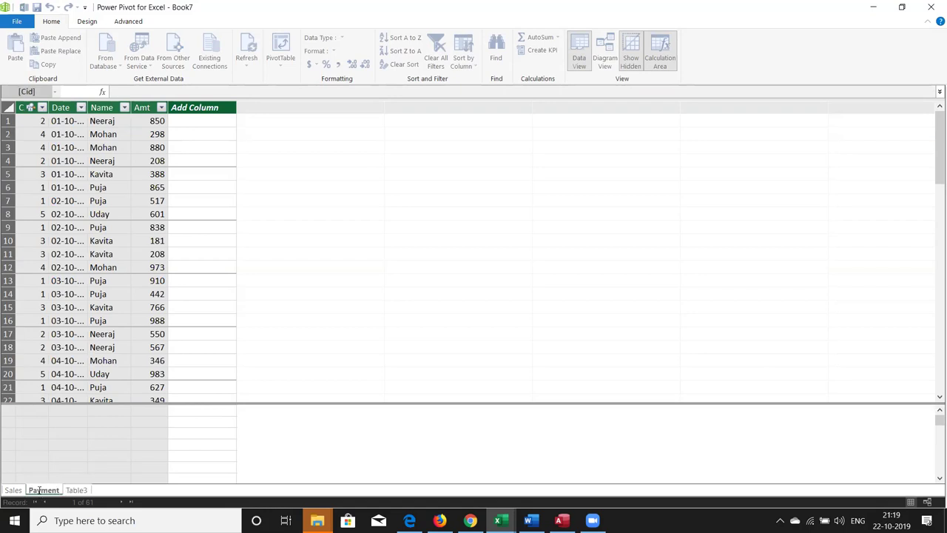
click(77, 490)
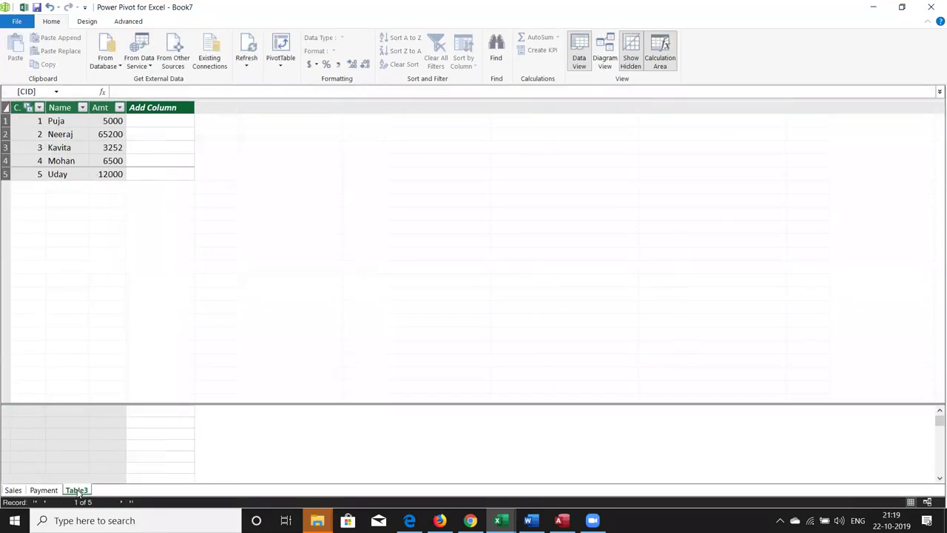
double_click(77, 490)
text(Opening)
key(Return)
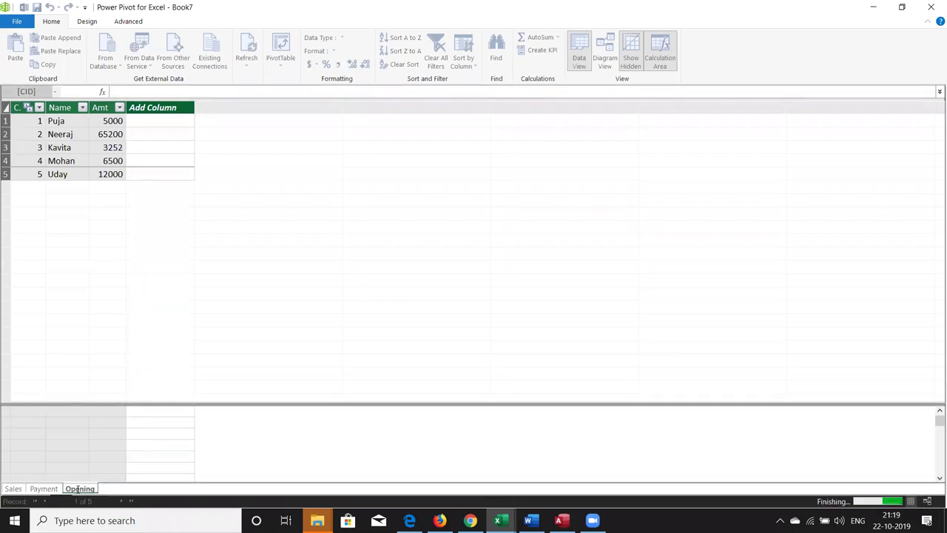
Add the Payment table's Amt field to the pivot values beside the Opening amounts
key(alt+Tab)
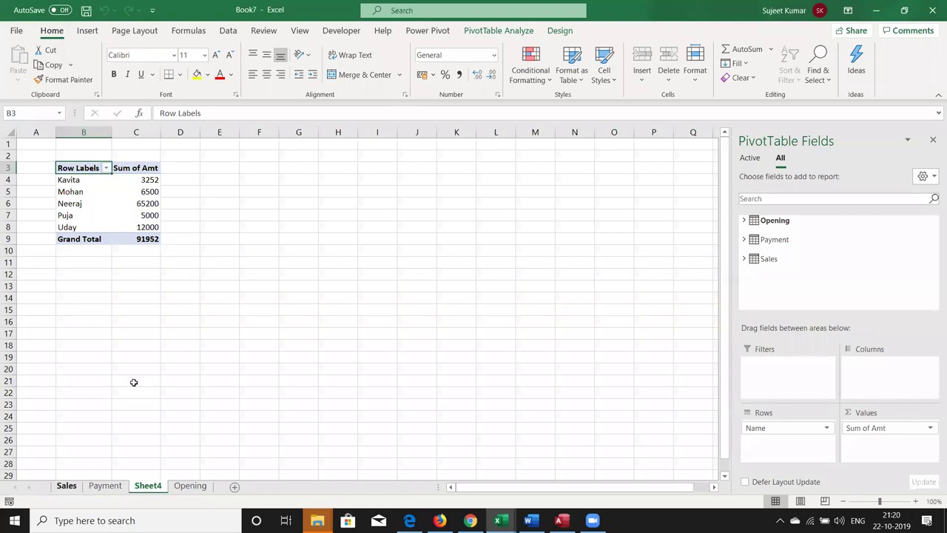
right_click(128, 205)
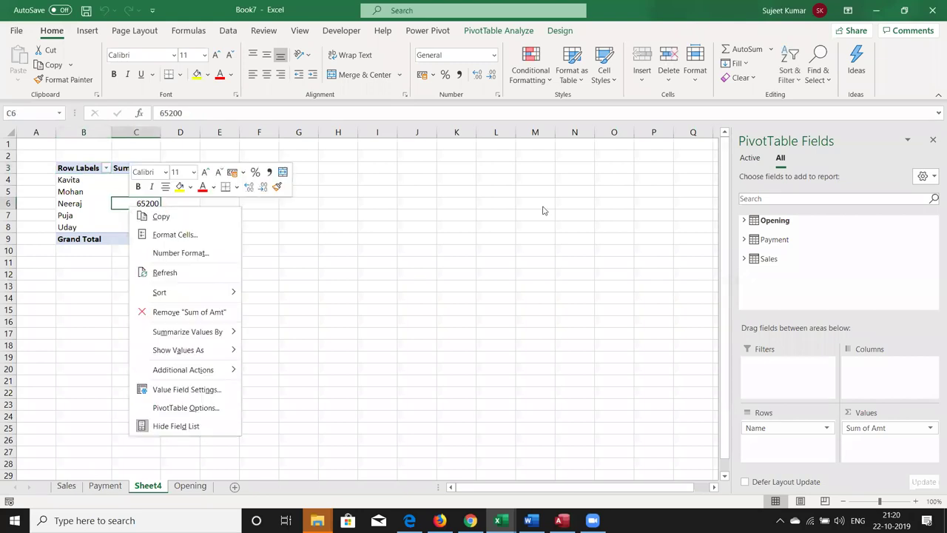
click(867, 296)
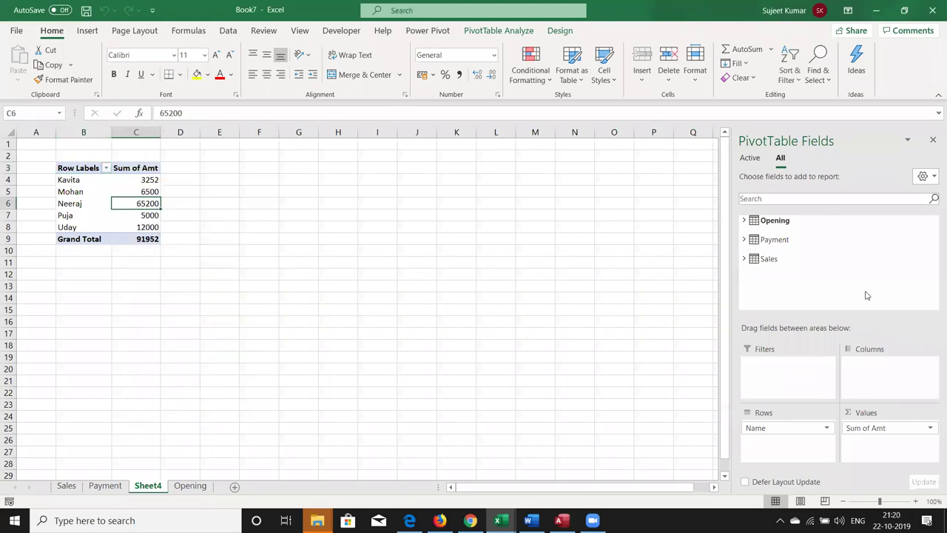
click(744, 219)
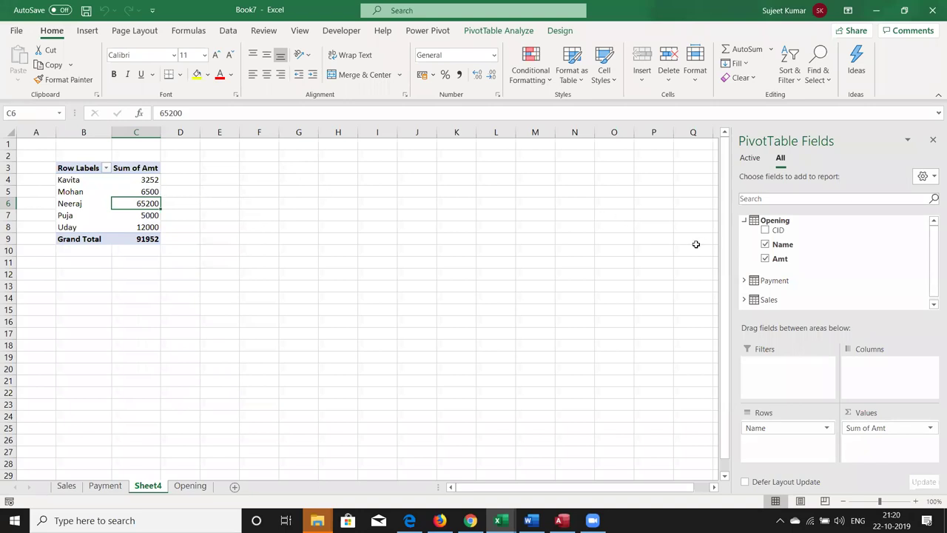
click(744, 220)
click(744, 240)
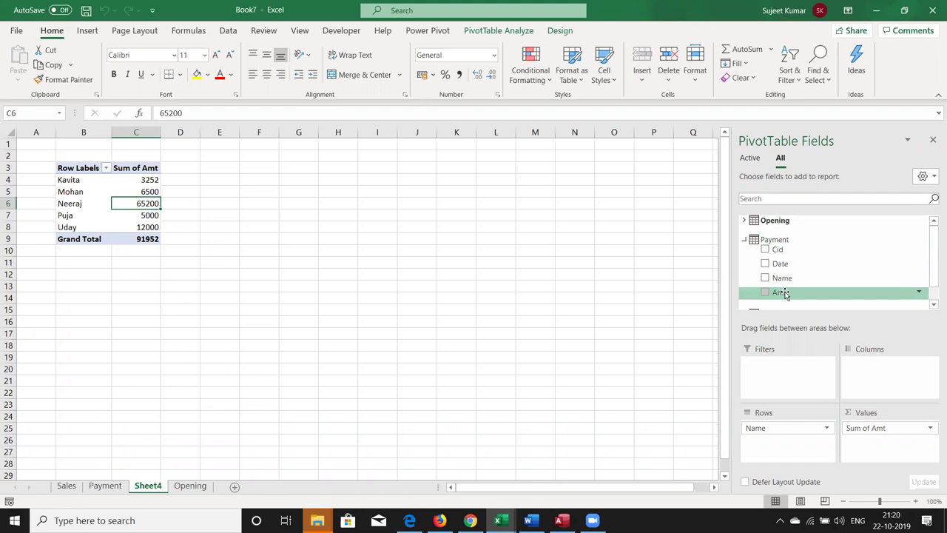
drag(784, 294, 882, 441)
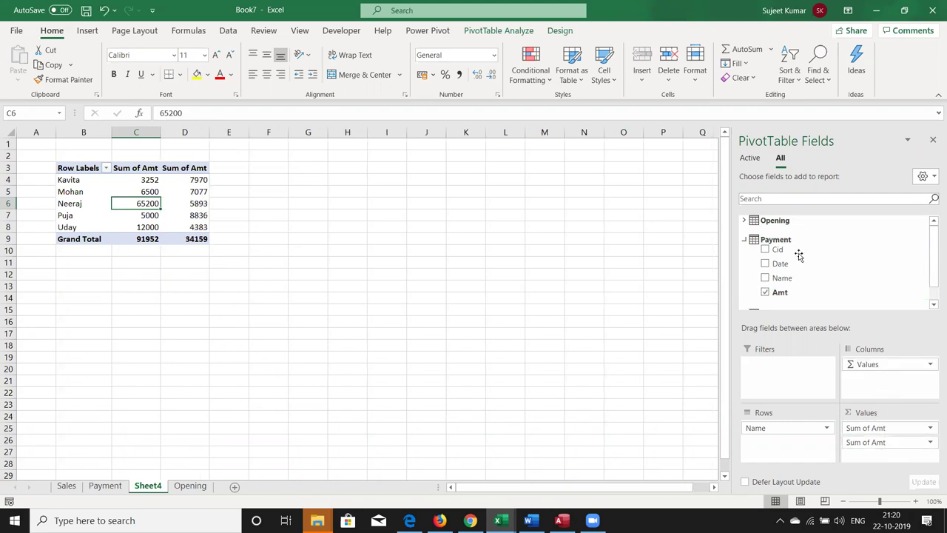
Add the Sales table's Amt field as a third Sum of Amt column, totalling 31928
click(744, 239)
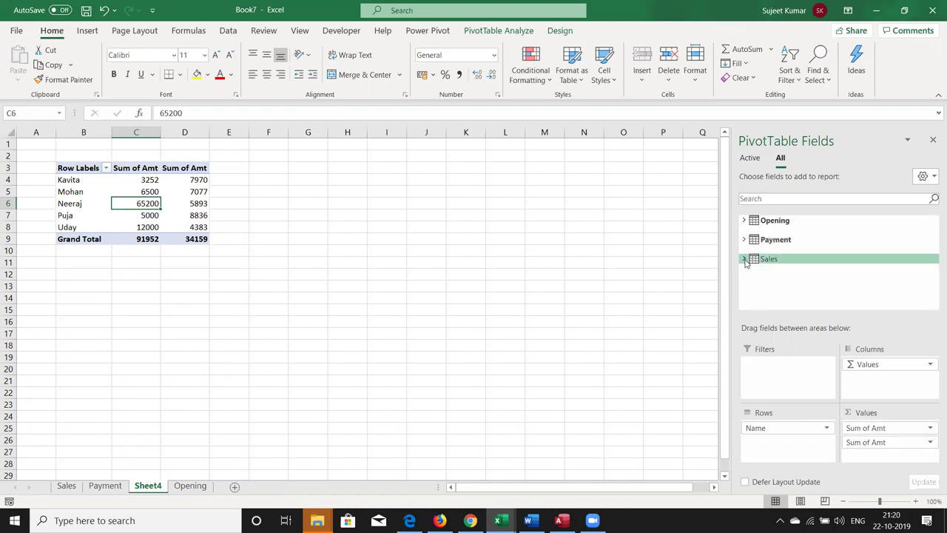
click(744, 258)
click(934, 303)
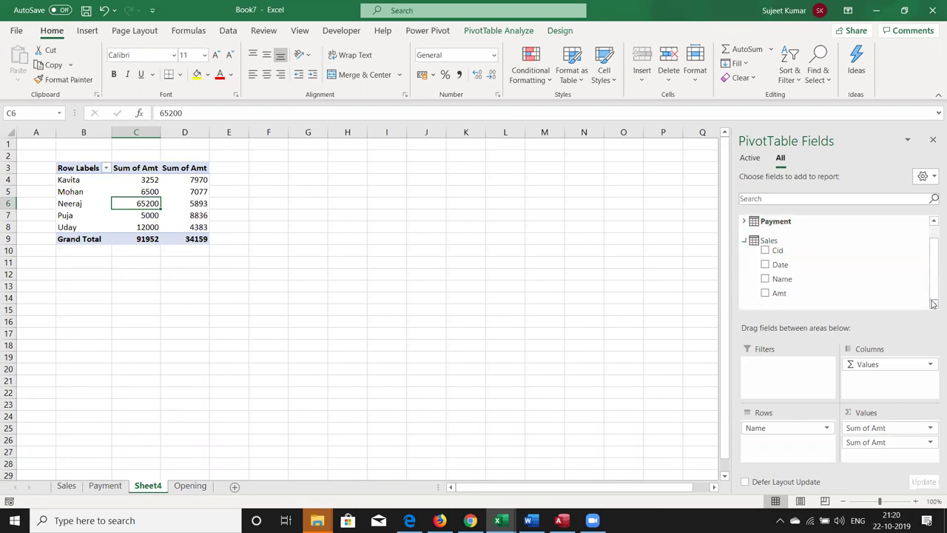
drag(797, 295, 894, 452)
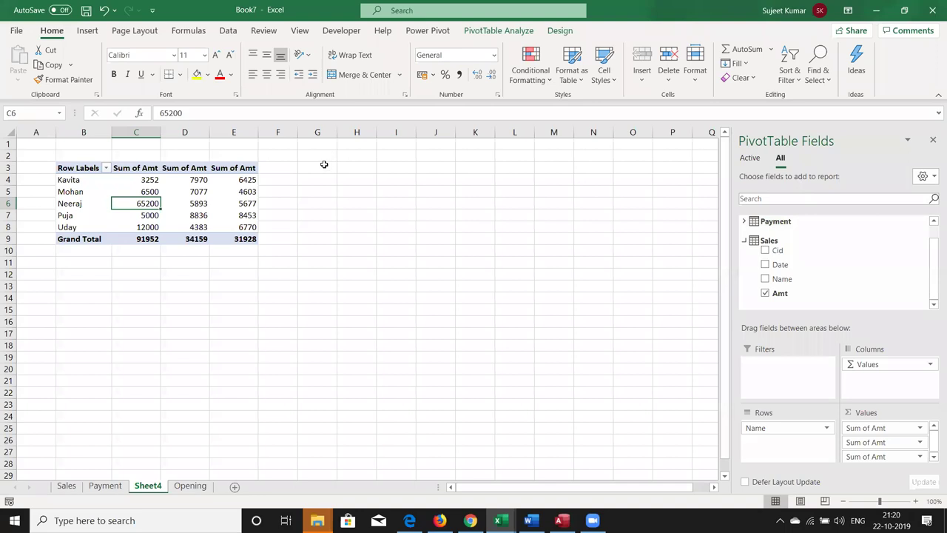
Retitle the C3, D3 and E3 Sum of Amt headers as Opening, Payment and Sales
click(148, 168)
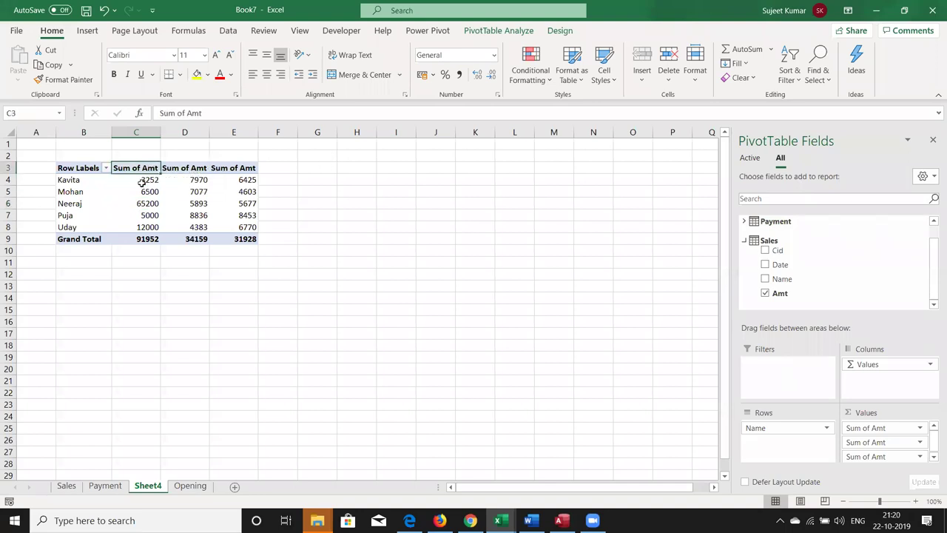
text(Op)
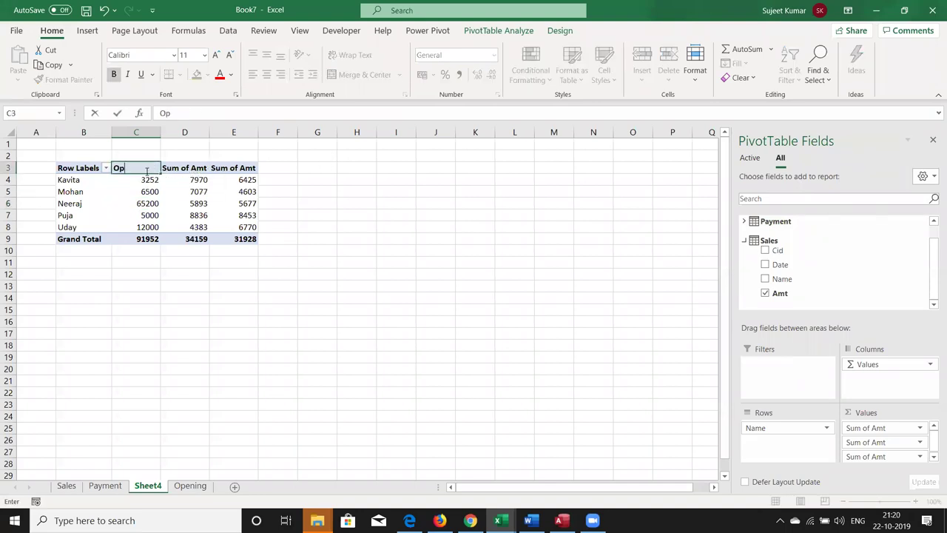
text(ening)
key(Return)
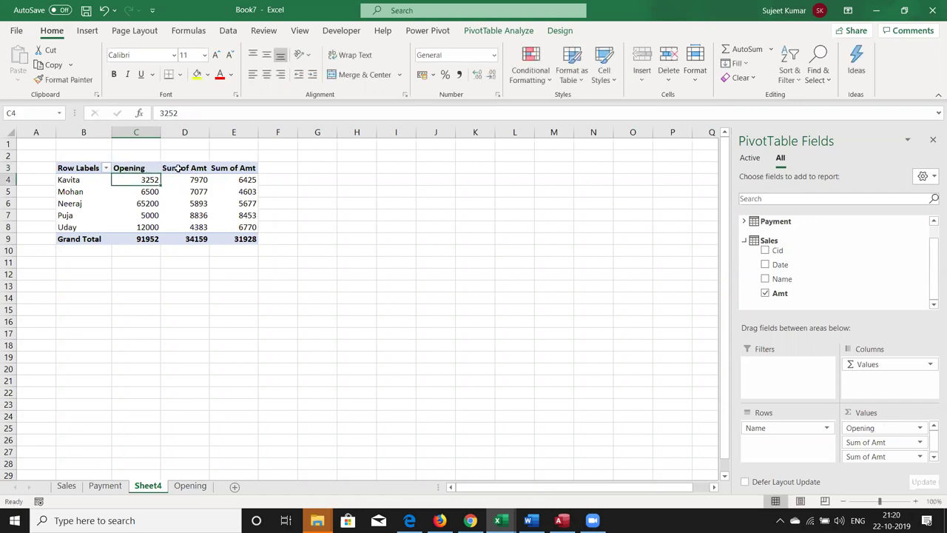
click(177, 169)
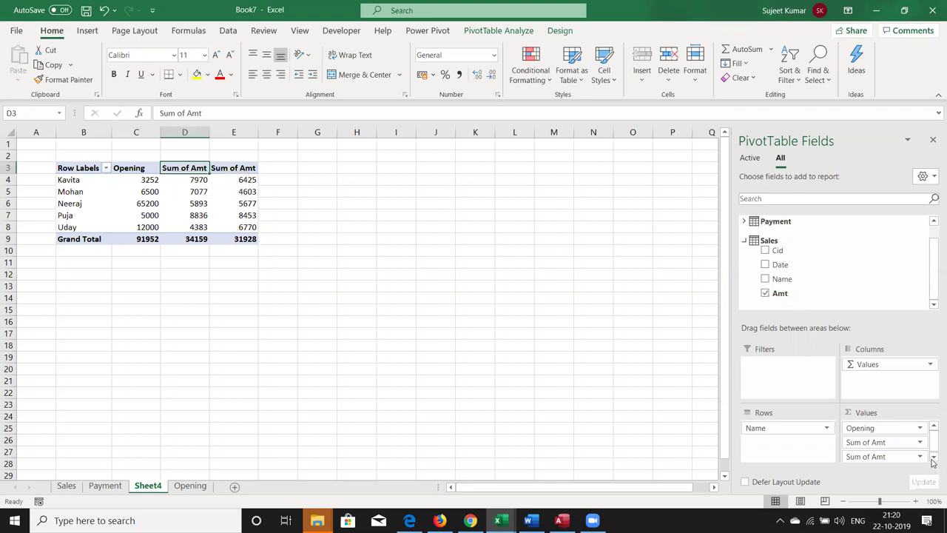
text(To)
key(BackSpace)
key(BackSpace)
text(Pay)
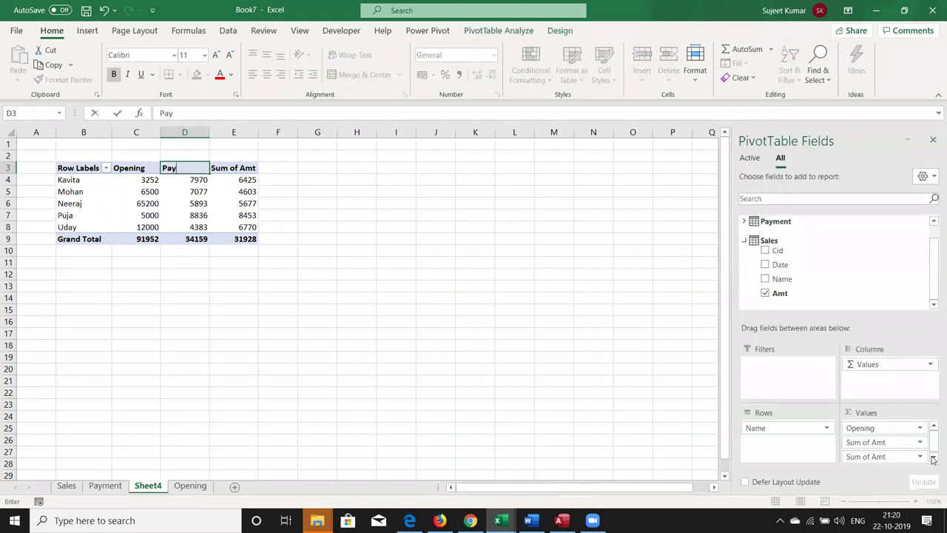
text(ment)
key(Return)
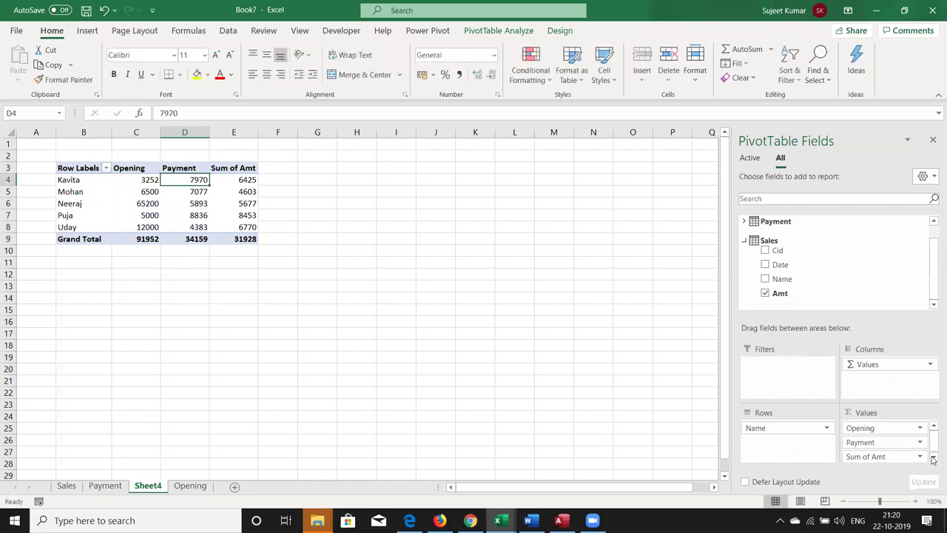
click(234, 168)
text(Sales)
key(Return)
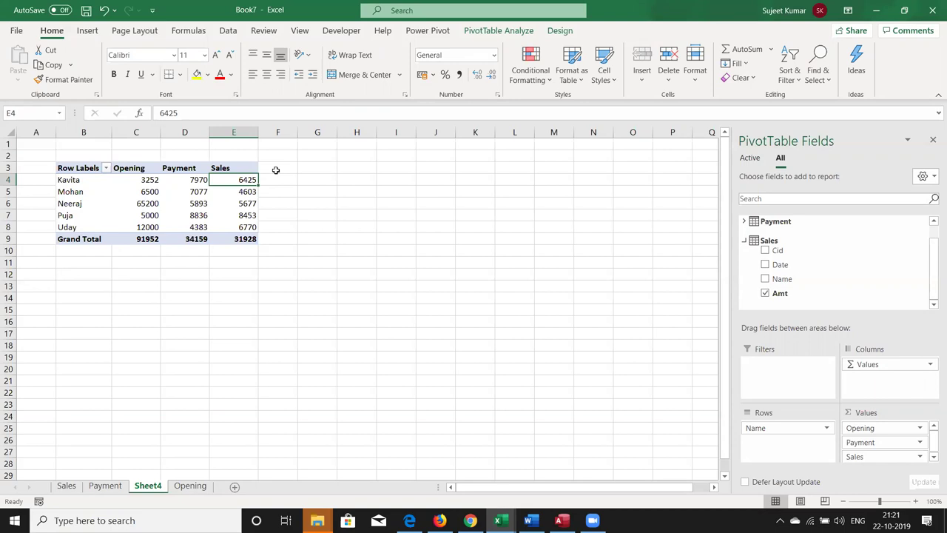
click(474, 34)
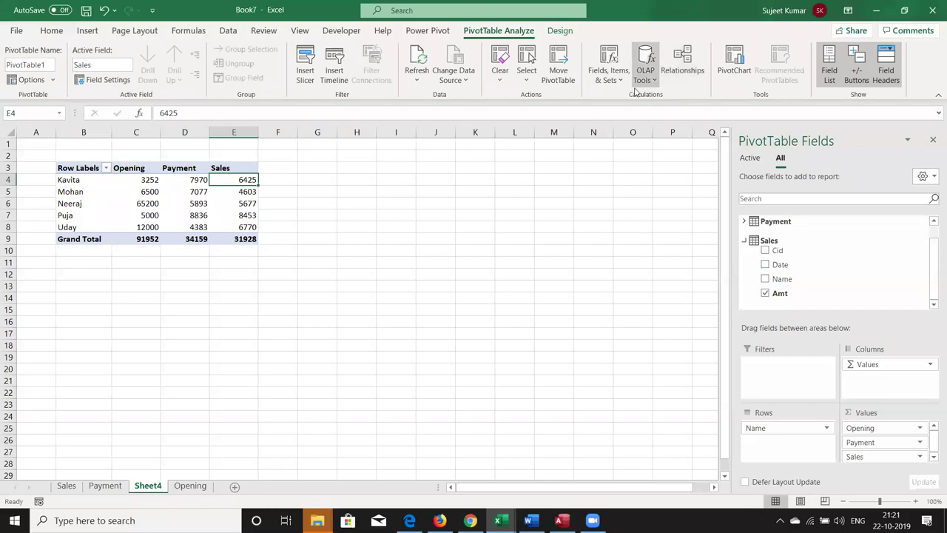
click(608, 74)
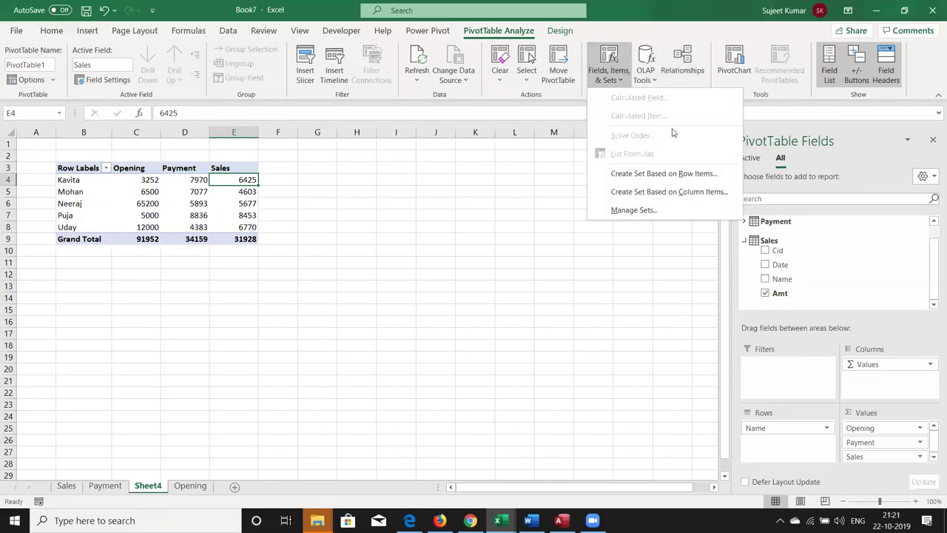
click(633, 210)
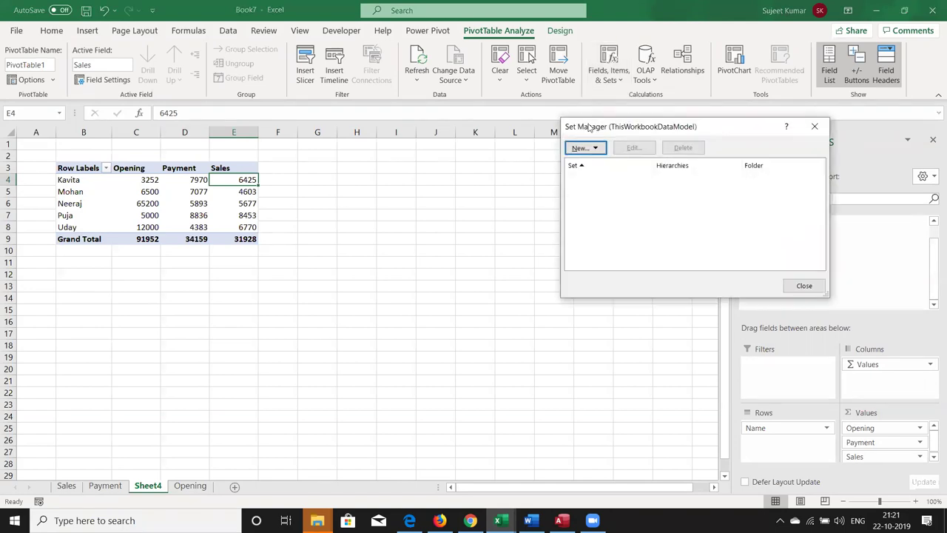
click(596, 148)
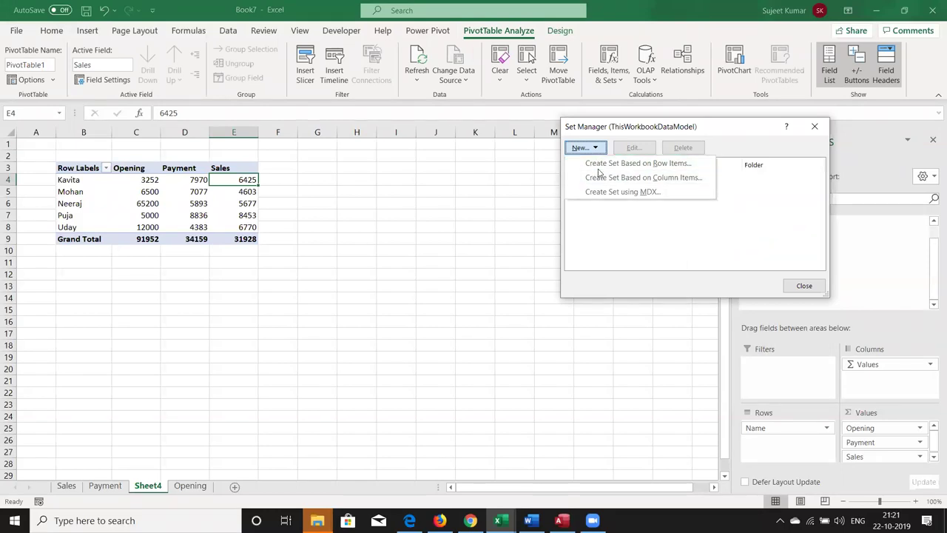
click(599, 178)
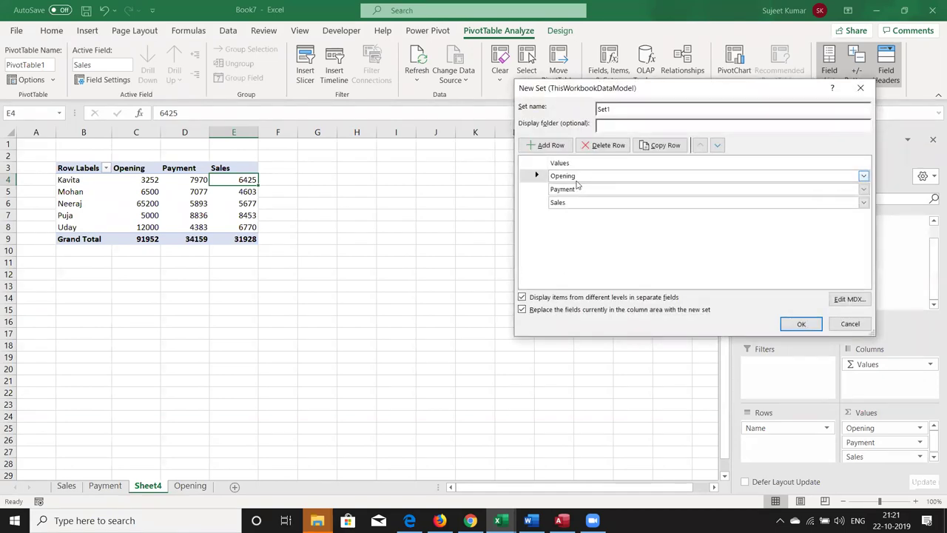
double_click(603, 108)
text(Balane)
click(538, 177)
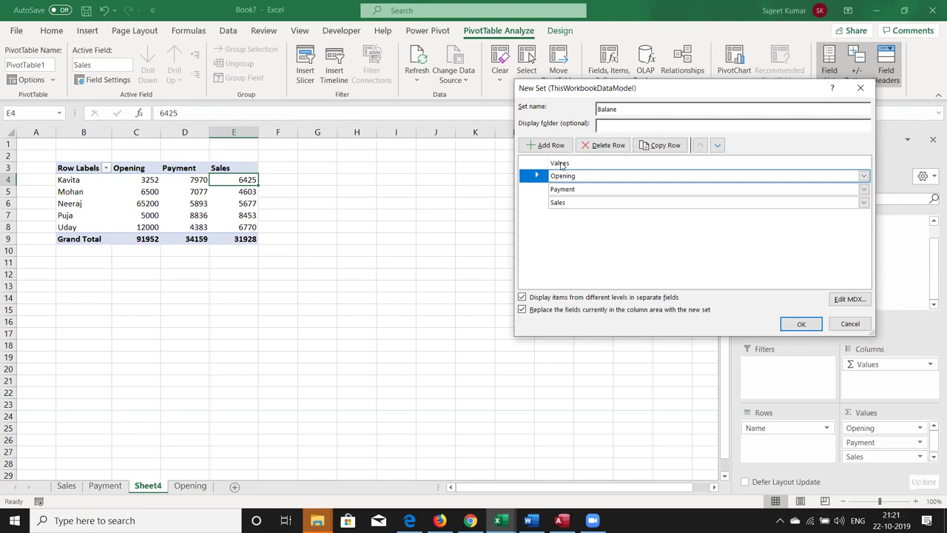
click(624, 108)
key(BackSpace)
key(BackSpace)
text(CE)
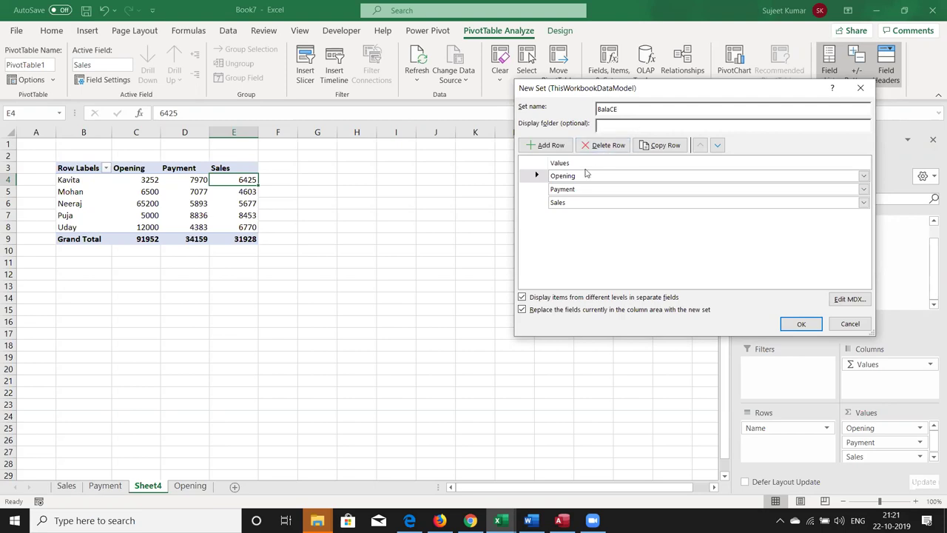
click(580, 175)
click(580, 175)
click(581, 176)
click(581, 175)
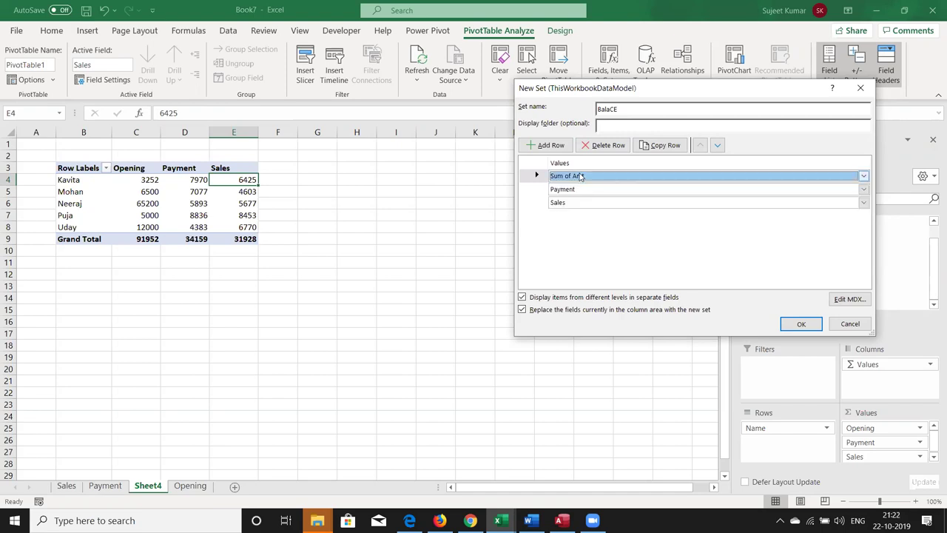
click(582, 189)
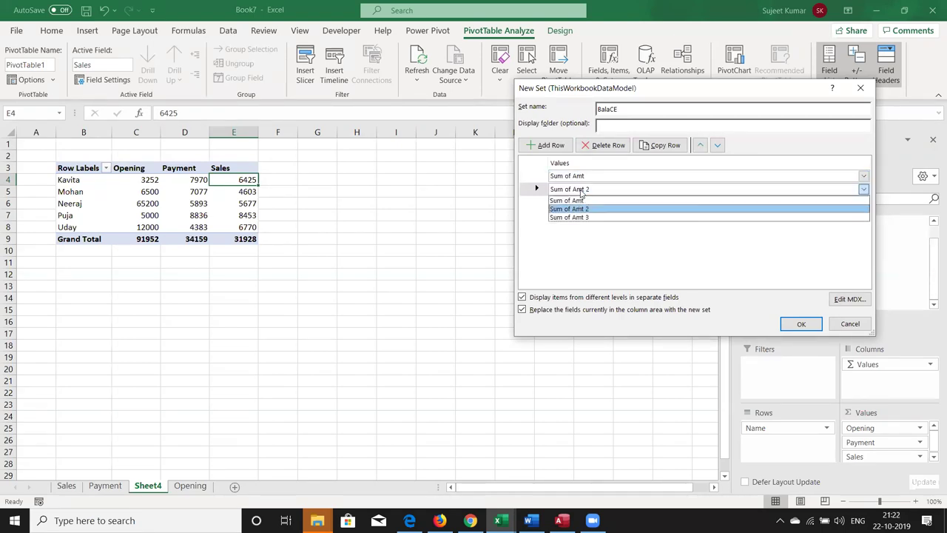
click(582, 210)
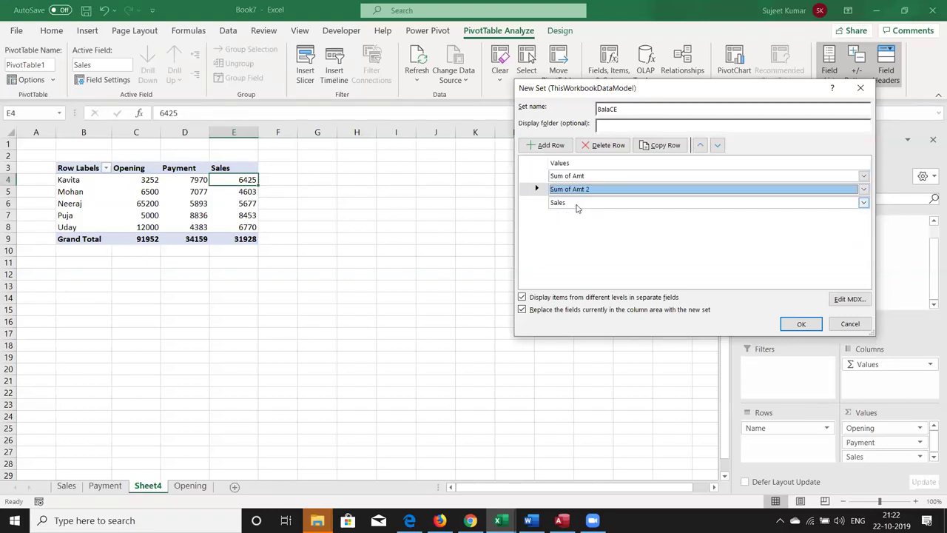
click(836, 325)
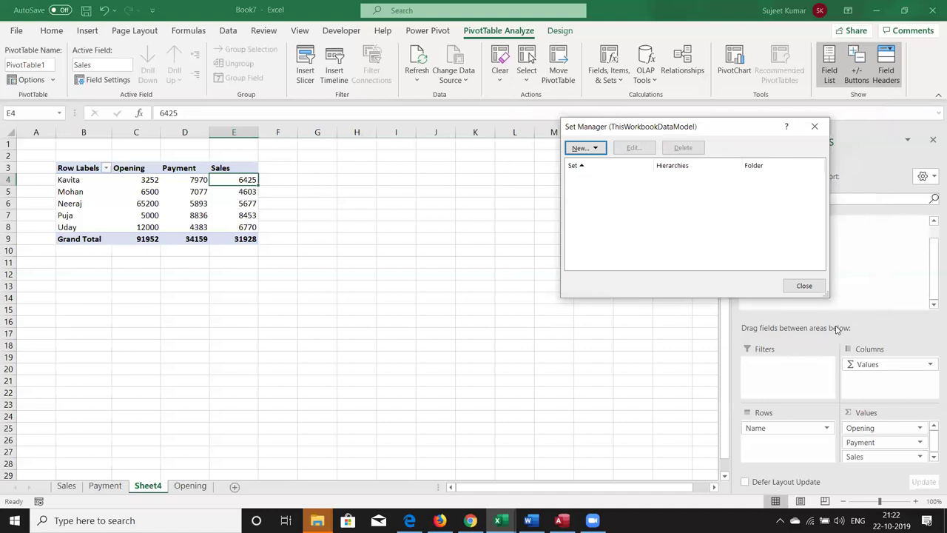
click(805, 287)
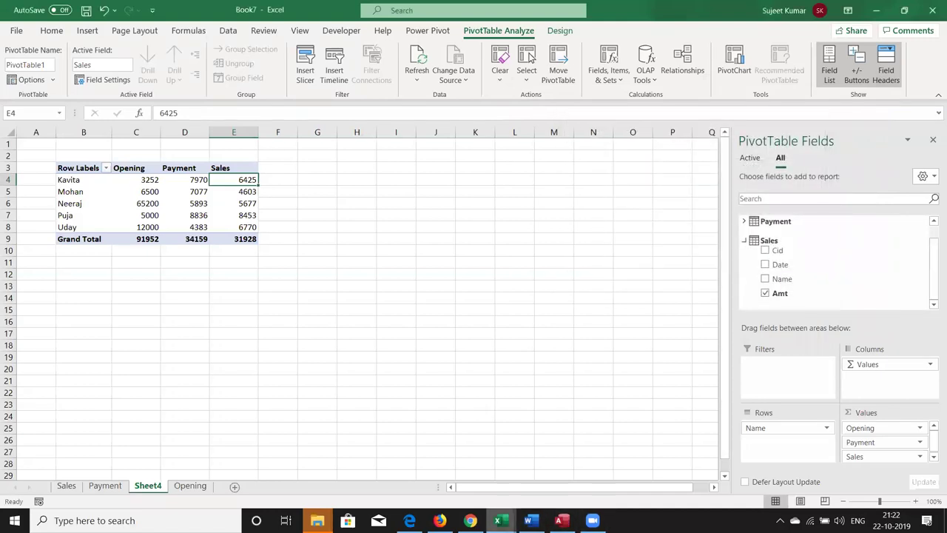
Name the Opening table's new empty column Paymets, getting past the operation-in-progress error
mouse_move(498, 520)
click(653, 484)
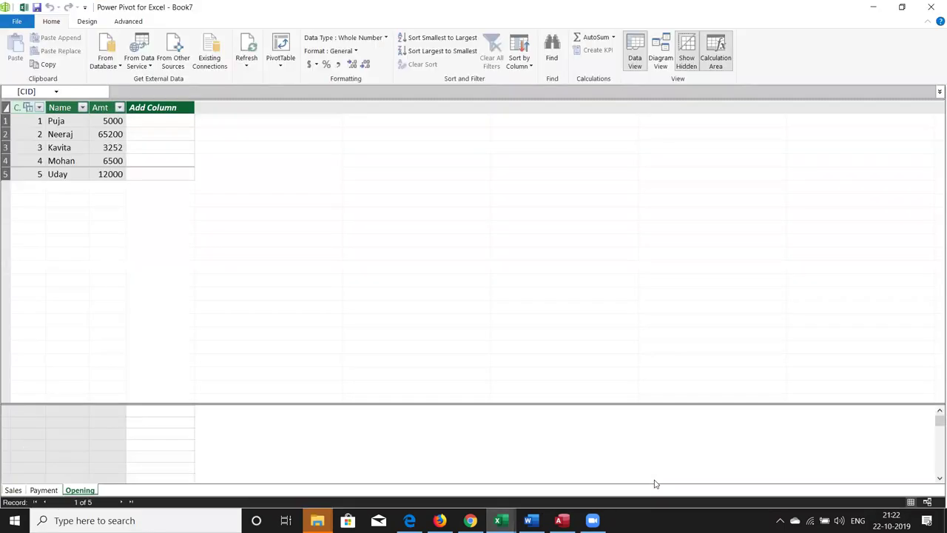
click(106, 126)
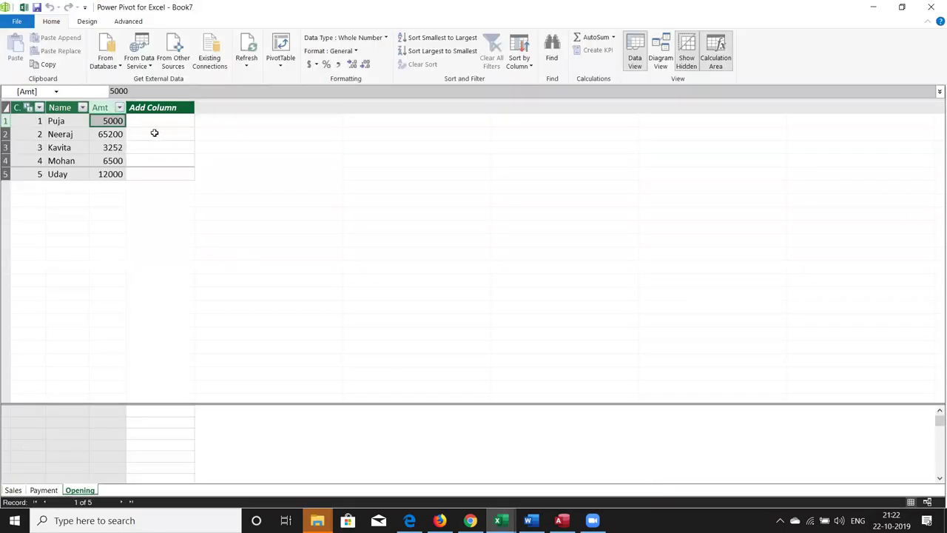
click(158, 132)
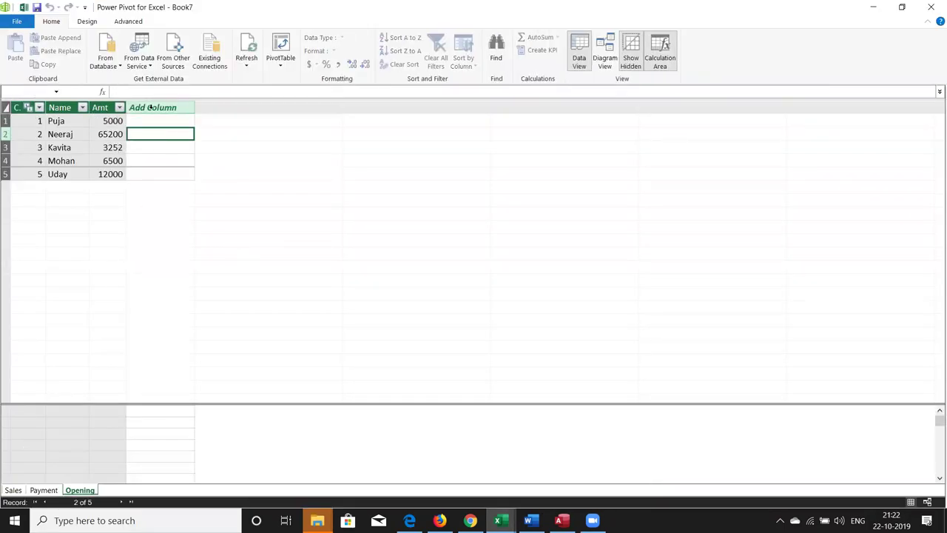
click(150, 107)
double_click(150, 108)
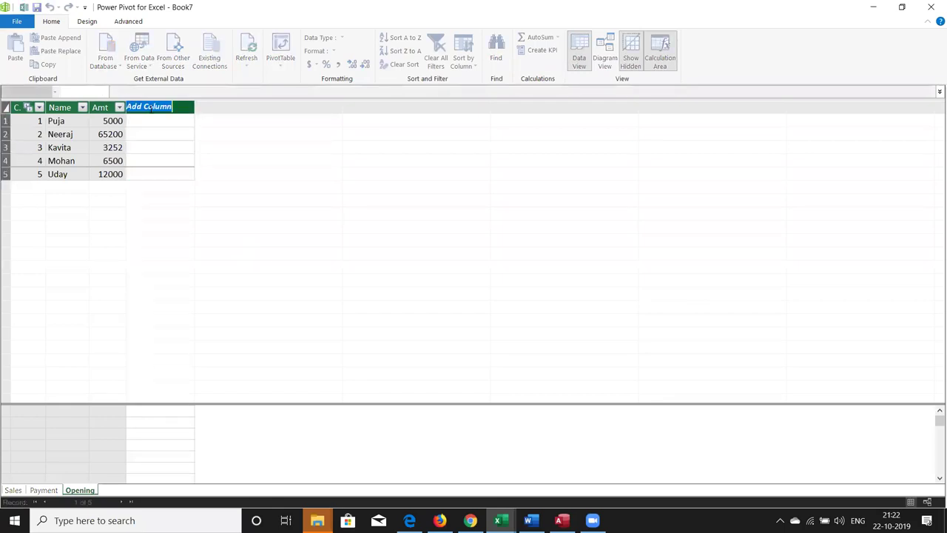
key(BackSpace)
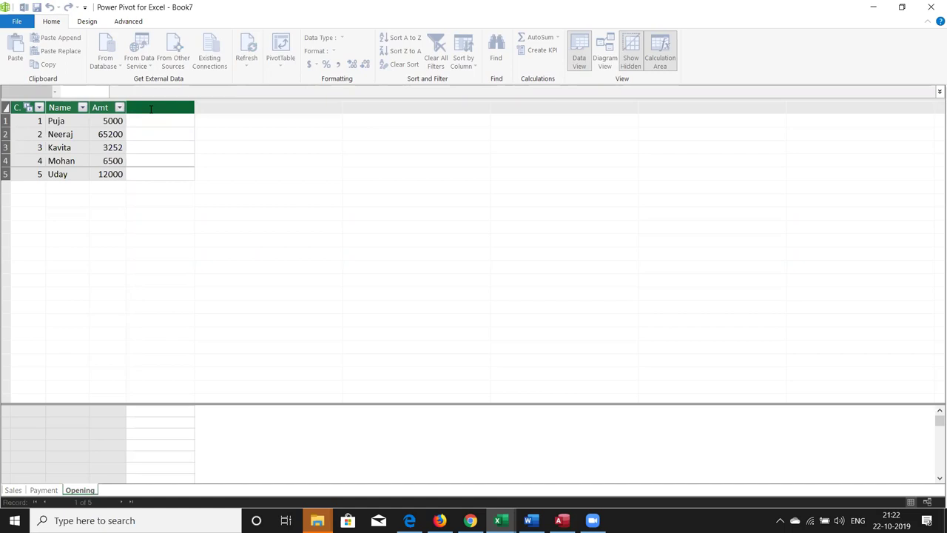
text(Payment)
key(Return)
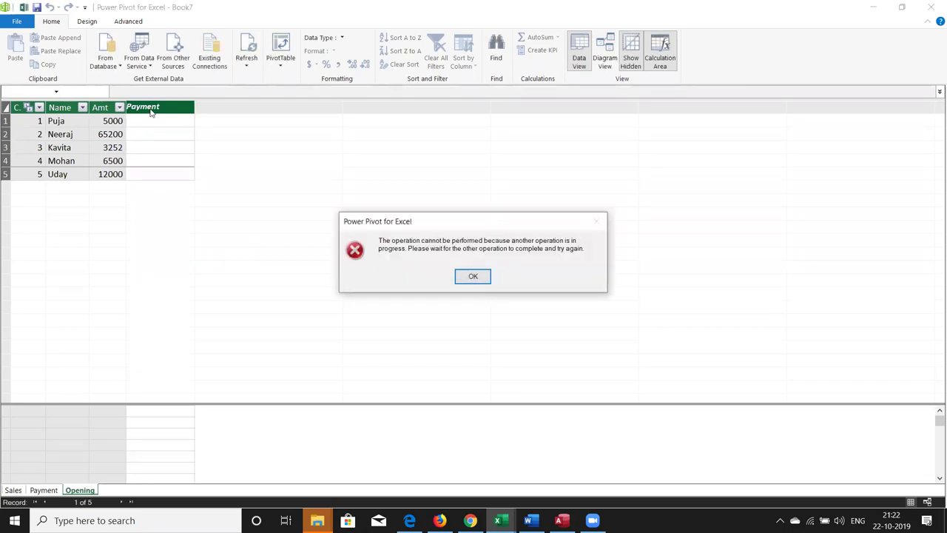
key(Return)
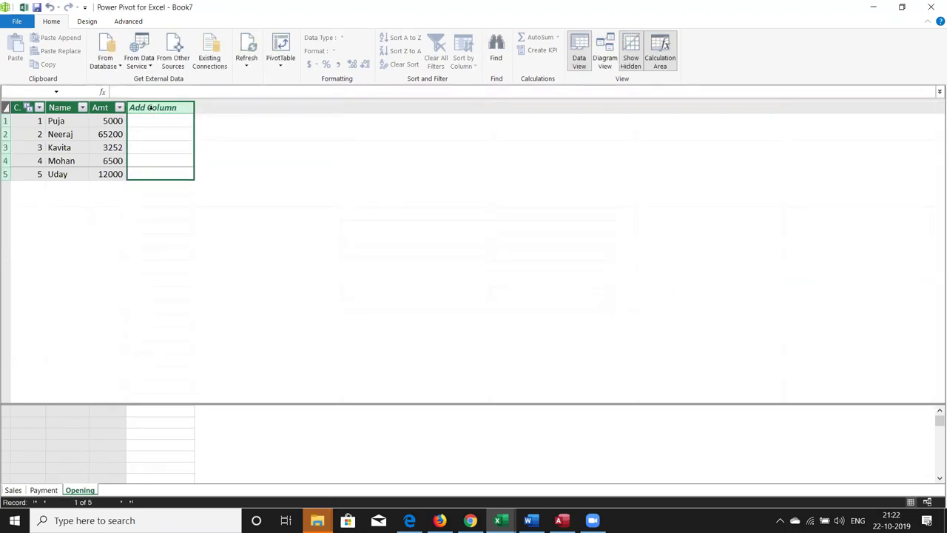
double_click(150, 108)
text(Paymets)
key(Return)
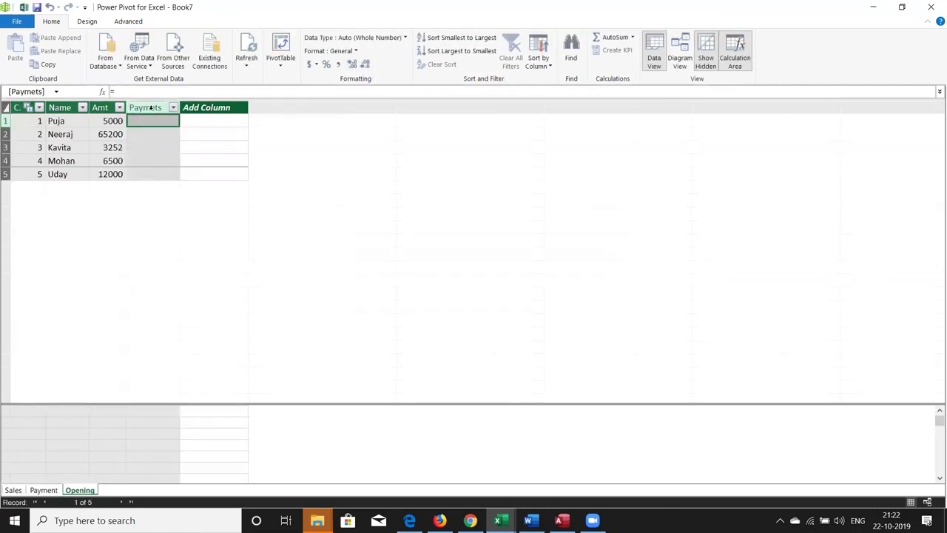
Enter =RELATED([Payment].Amt) as the Paymets column formula, which returns #ERROR in every row
text(=)
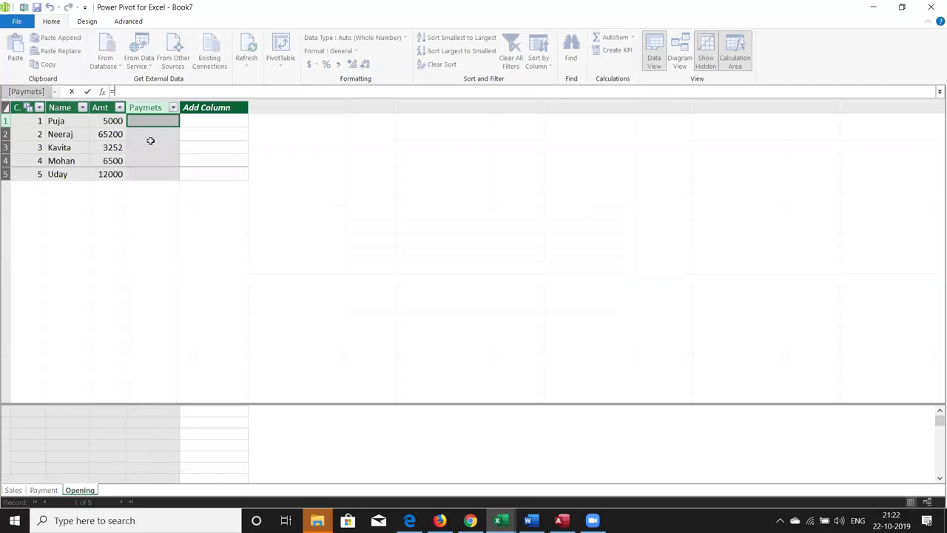
text(r)
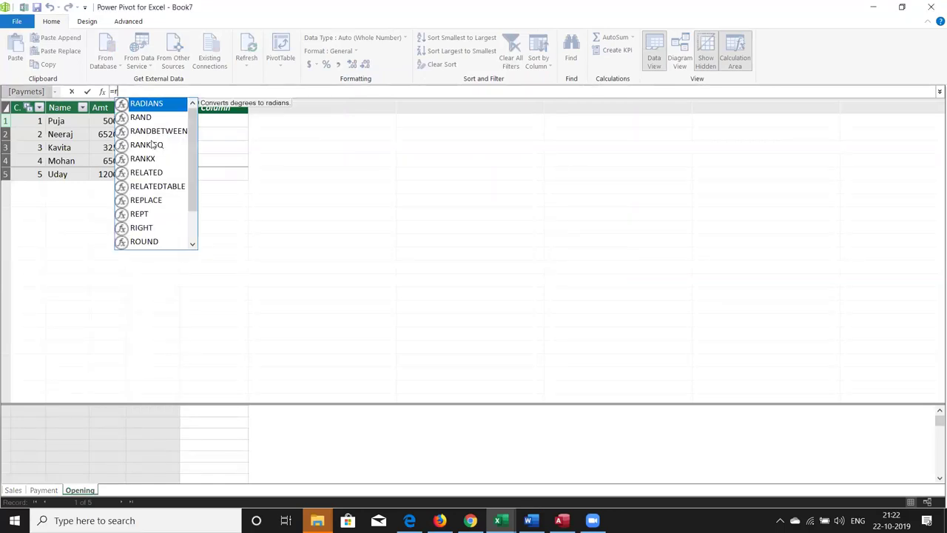
text(e)
key(Tab)
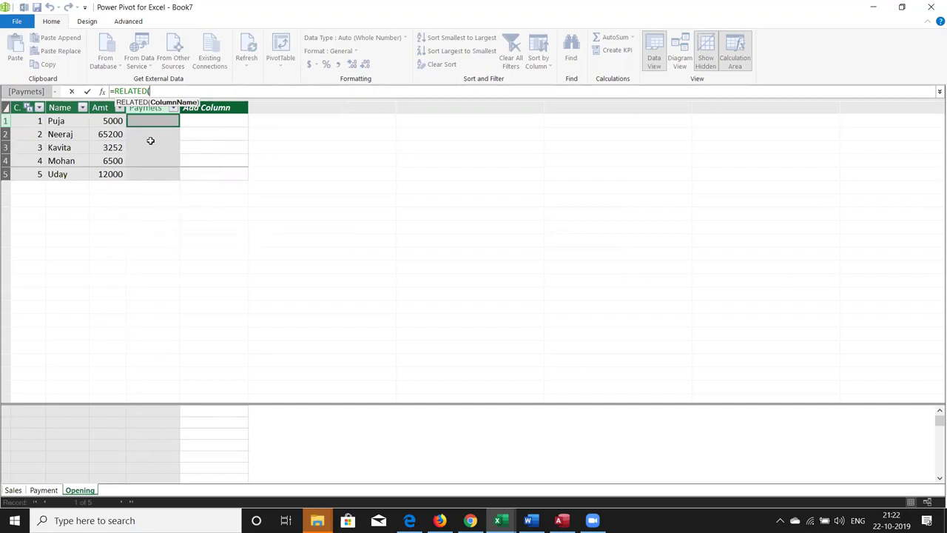
text(p)
text(a)
key(BackSpace)
key(BackSpace)
key(BackSpace)
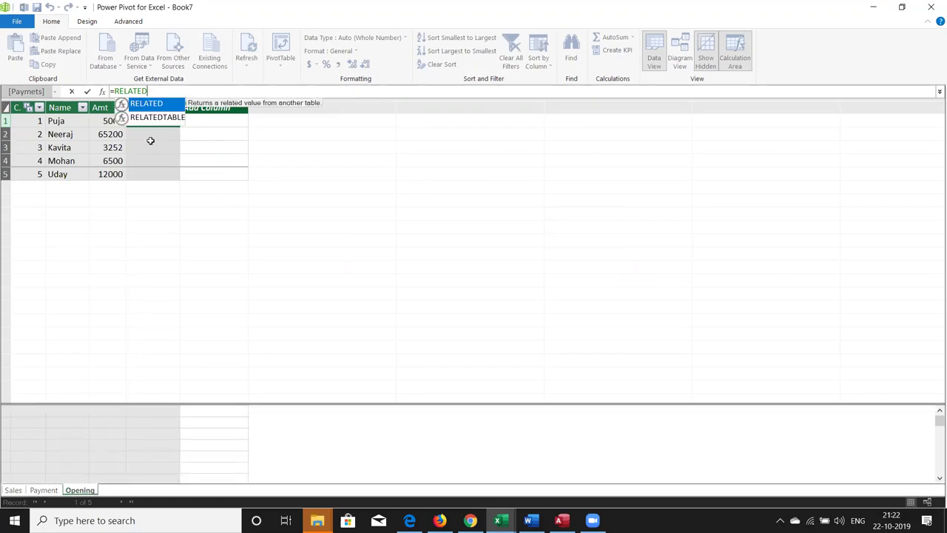
text(()
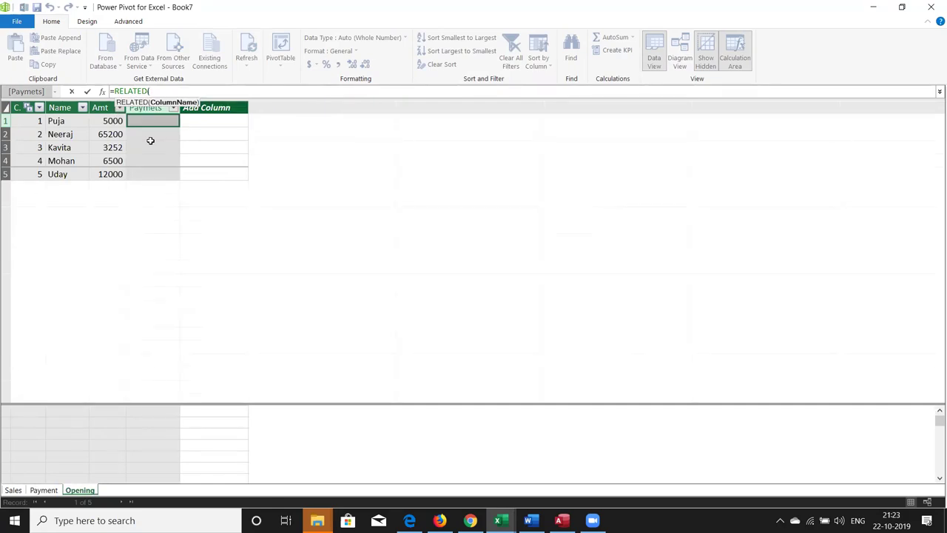
click(103, 91)
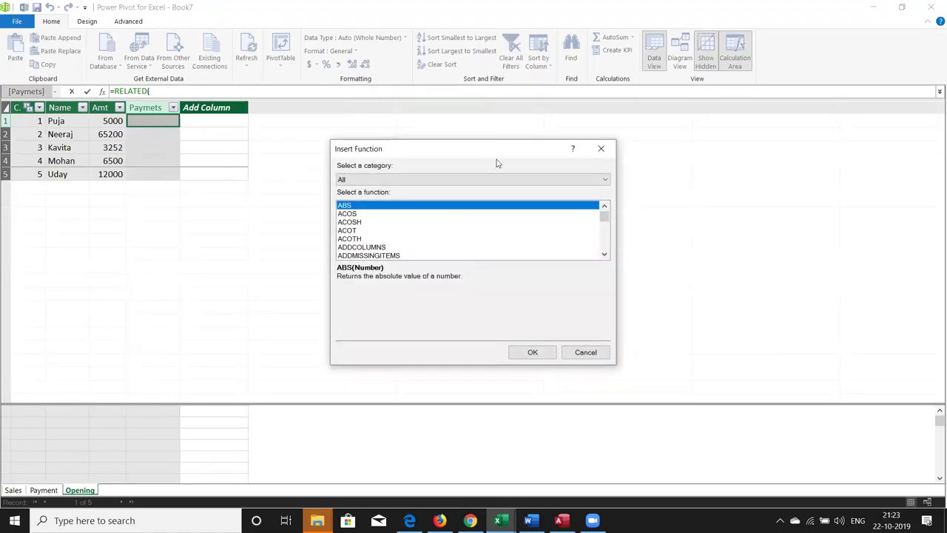
click(601, 148)
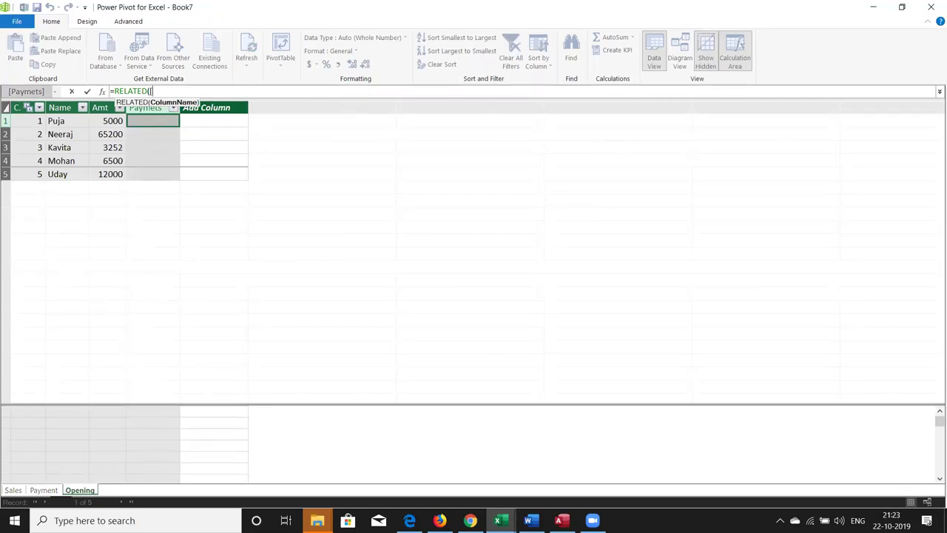
text([Pa)
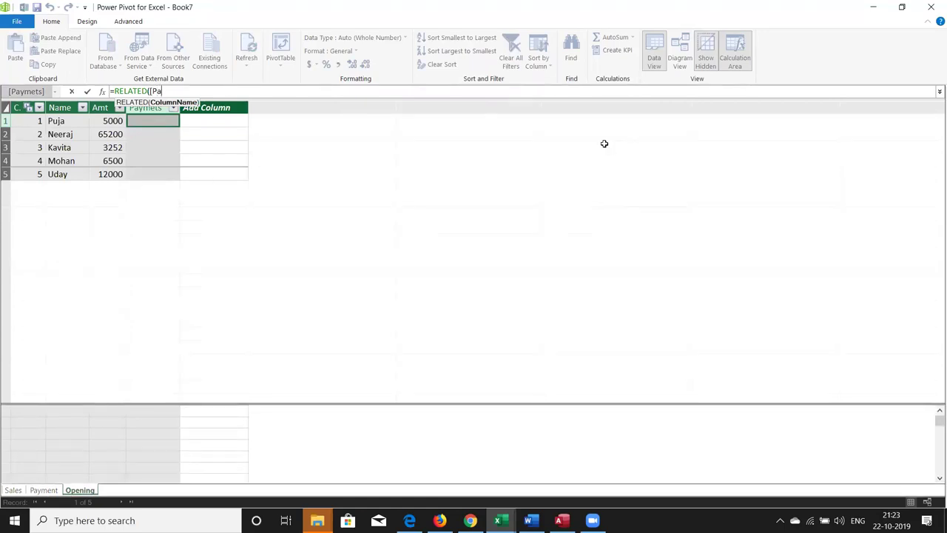
text(ym)
text(nt)
key(BackSpace)
key(BackSpace)
text(ent])
text(.Am)
key(BackSpace)
key(BackSpace)
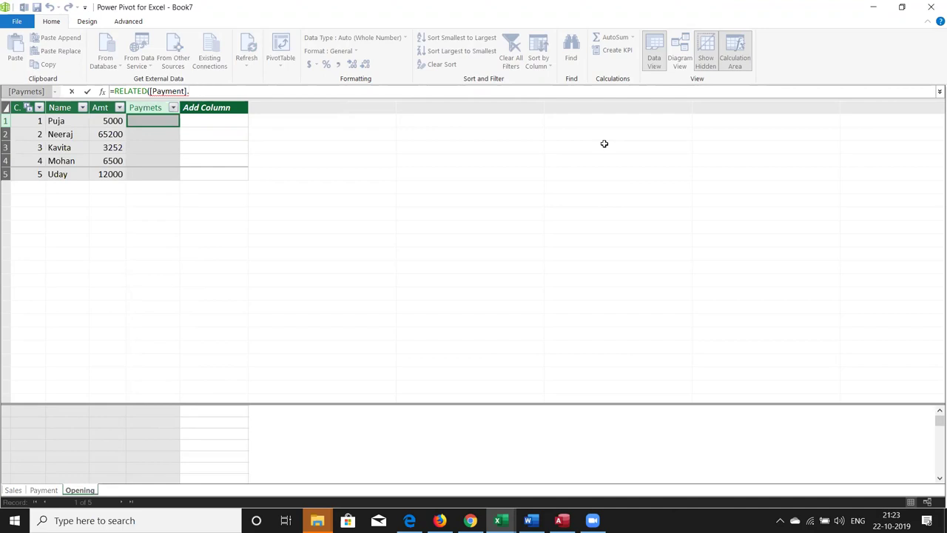
text(Amt)
text())
key(Return)
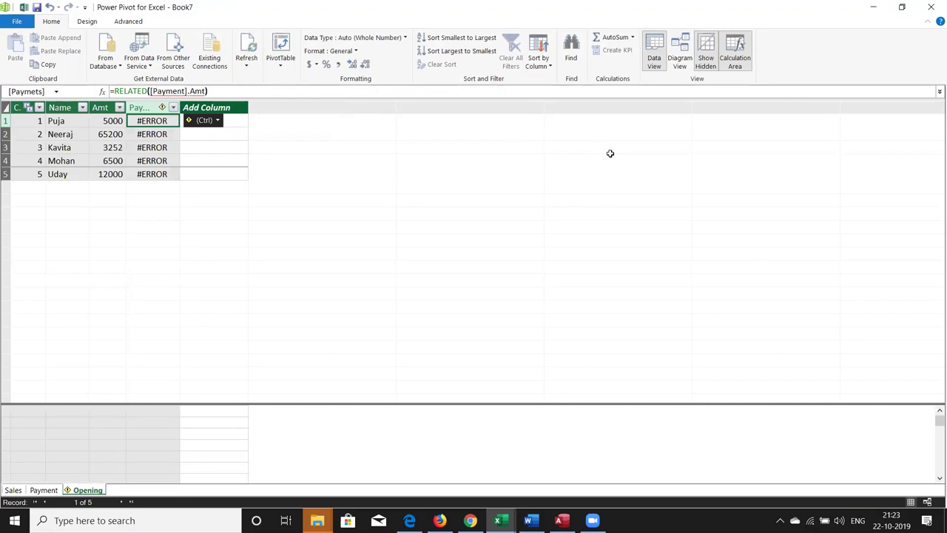
Change the Paymets formula to =RELATED(payment.amt) and select the whole still-erroring column
click(218, 123)
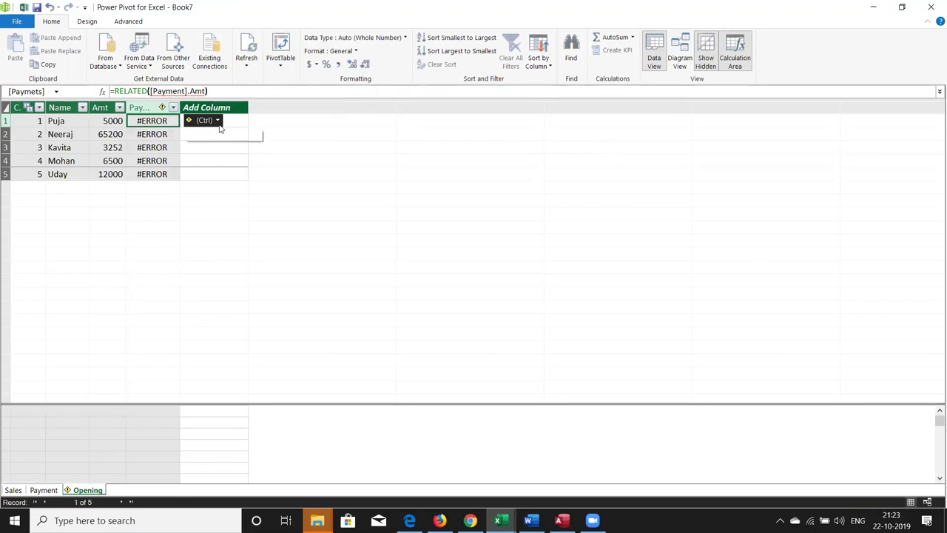
click(186, 91)
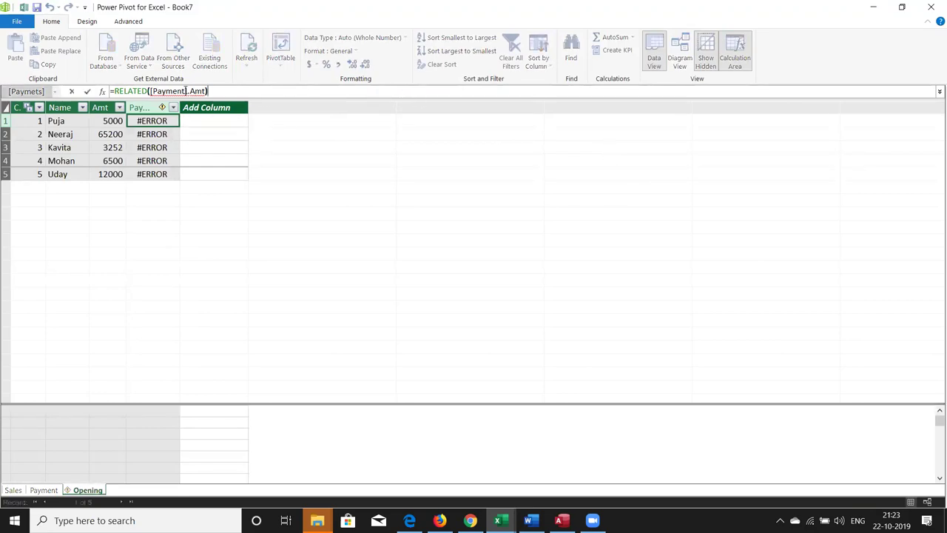
key(BackSpace)
key(BackSpace)
key(BackSpace)
key(BackSpace)
key(BackSpace)
key(BackSpace)
key(BackSpace)
key(BackSpace)
key(BackSpace)
key(BackSpace)
key(BackSpace)
key(BackSpace)
key(BackSpace)
text(pa)
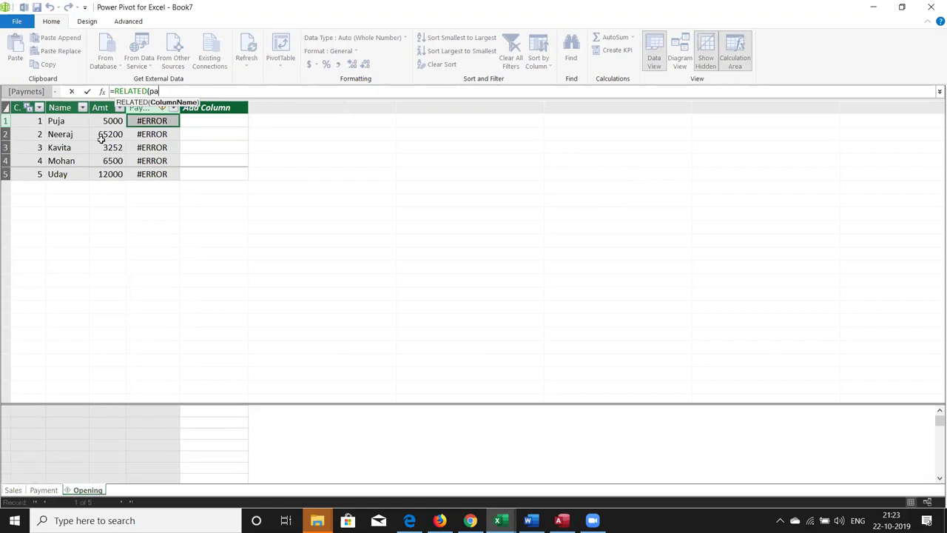
text(yme)
text(nt.amt))
key(Return)
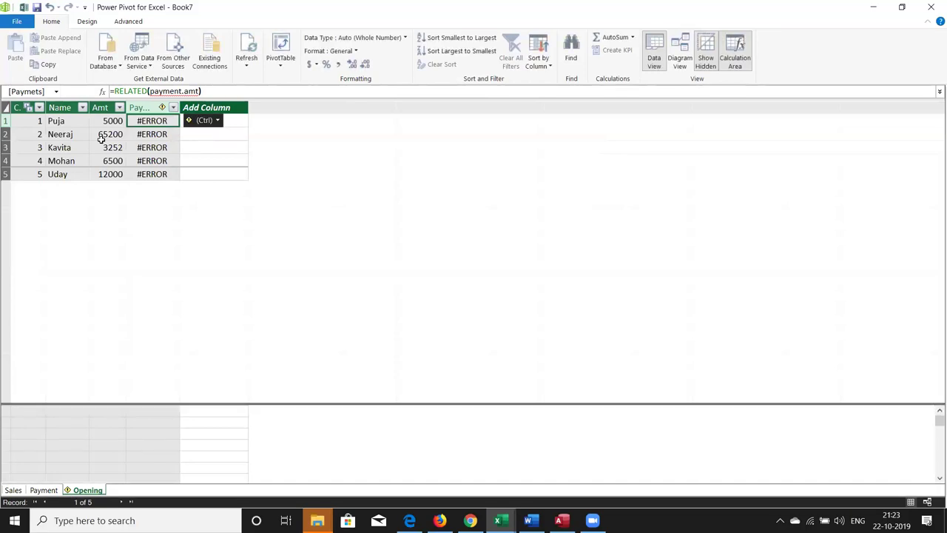
click(137, 148)
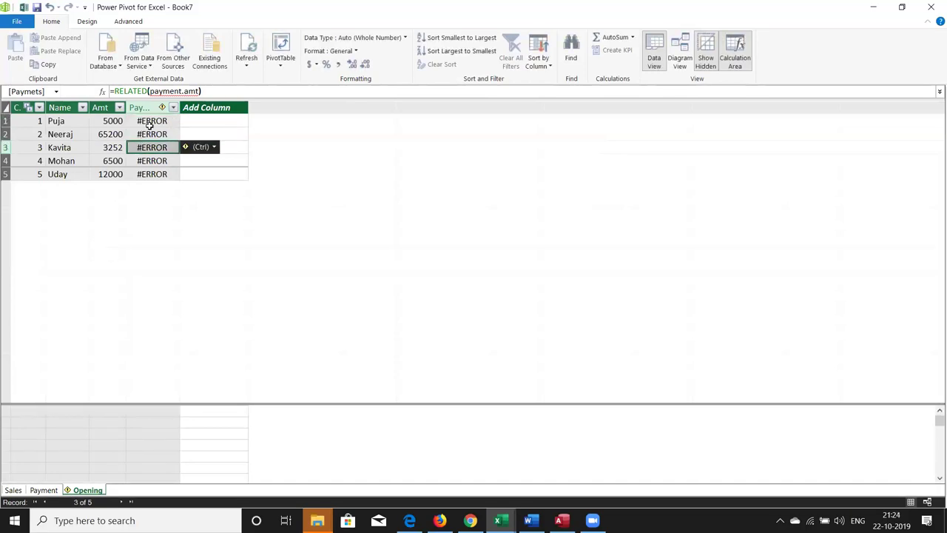
click(149, 122)
key(shift+Down)
key(shift+Down)
key(shift+Down)
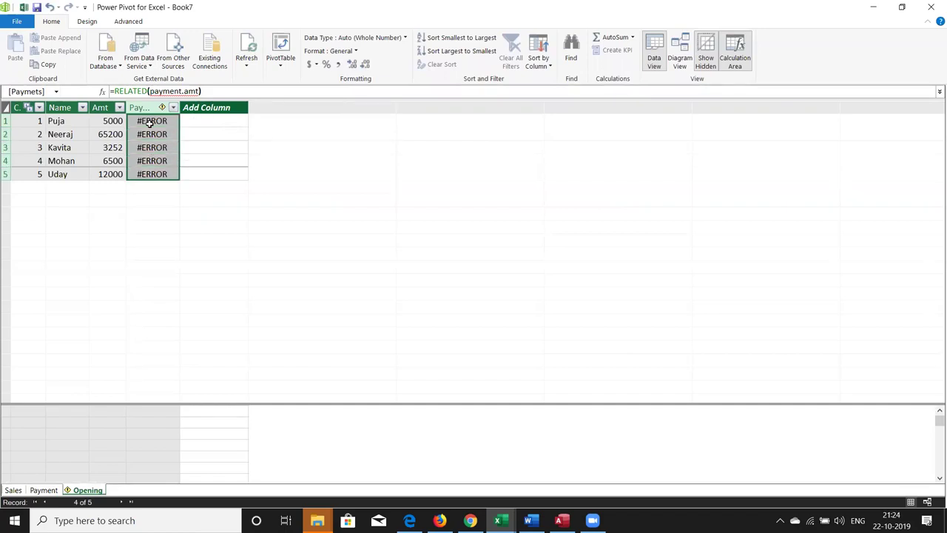
Delete the Paymets column and name the new empty column Payments
key(Delete)
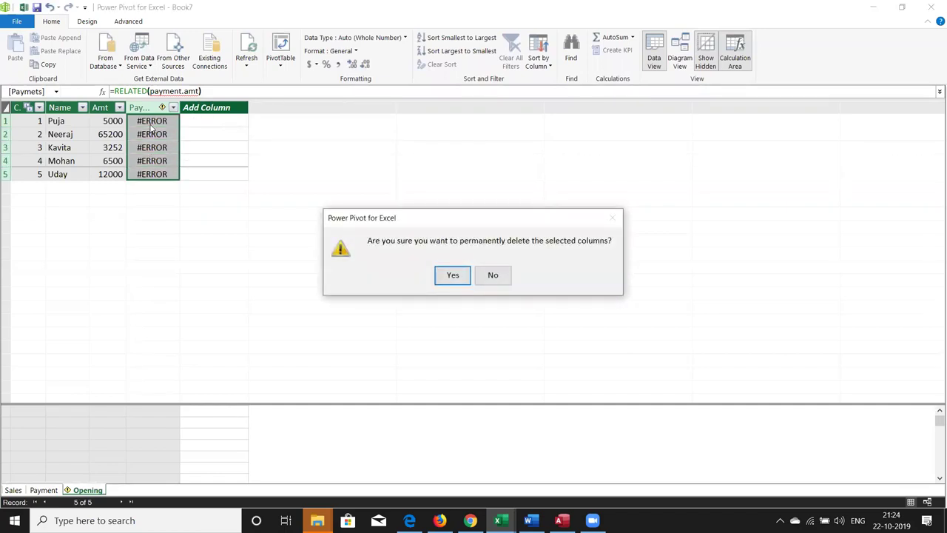
key(Return)
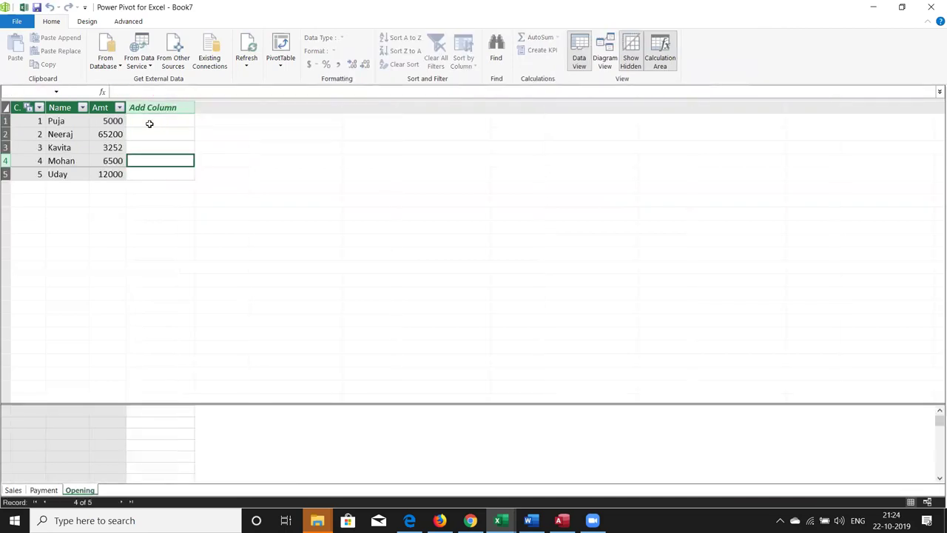
key(Up)
key(Up)
click(166, 108)
double_click(166, 108)
text(Payment)
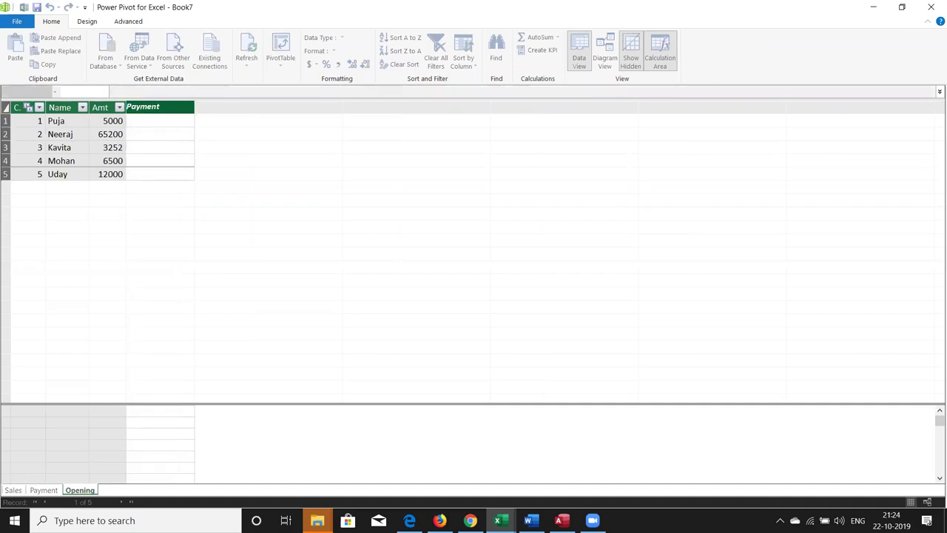
text(s)
key(Return)
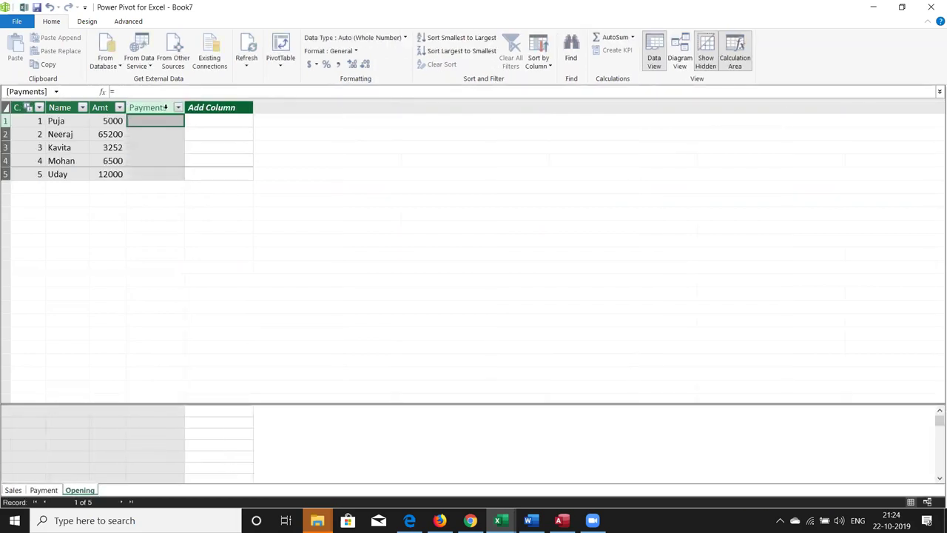
Set the Payments column formula to =SUM(Payment[Amt]), showing 34159 in every row
text(sum)
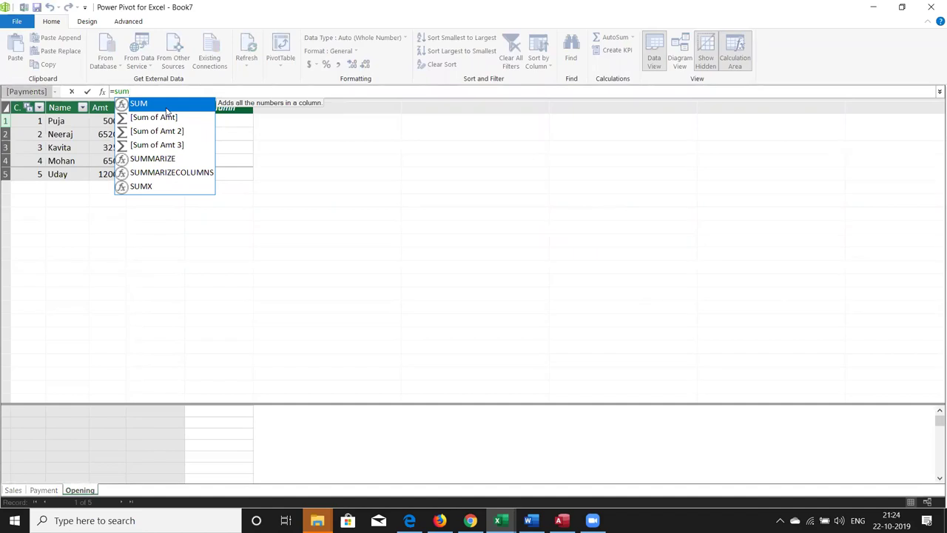
key(Tab)
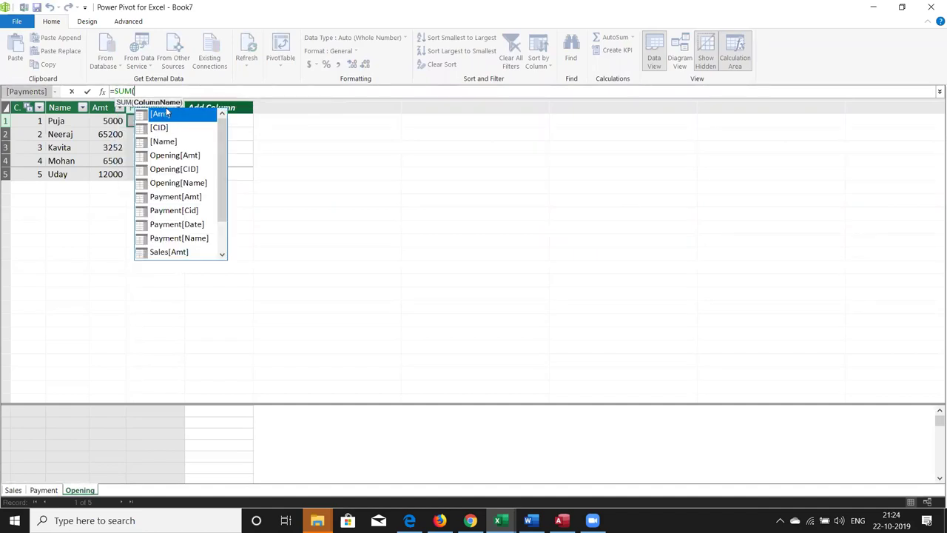
key(Down)
key(Down)
key(Down)
key(Down)
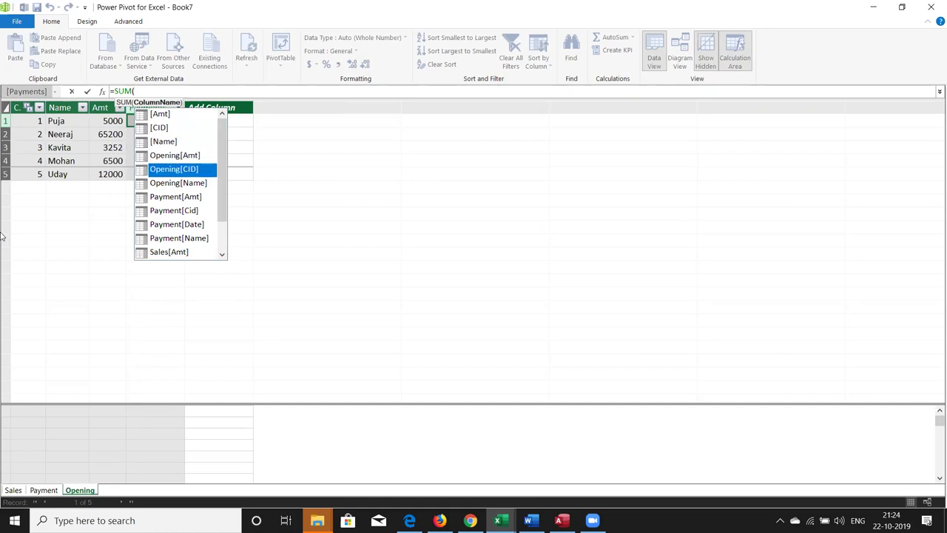
key(Down)
key(Down)
key(Tab)
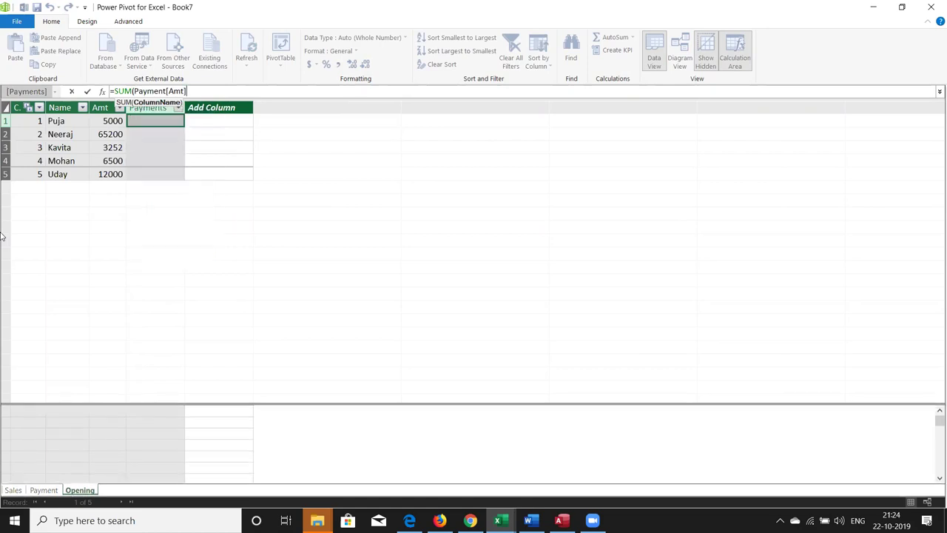
text())
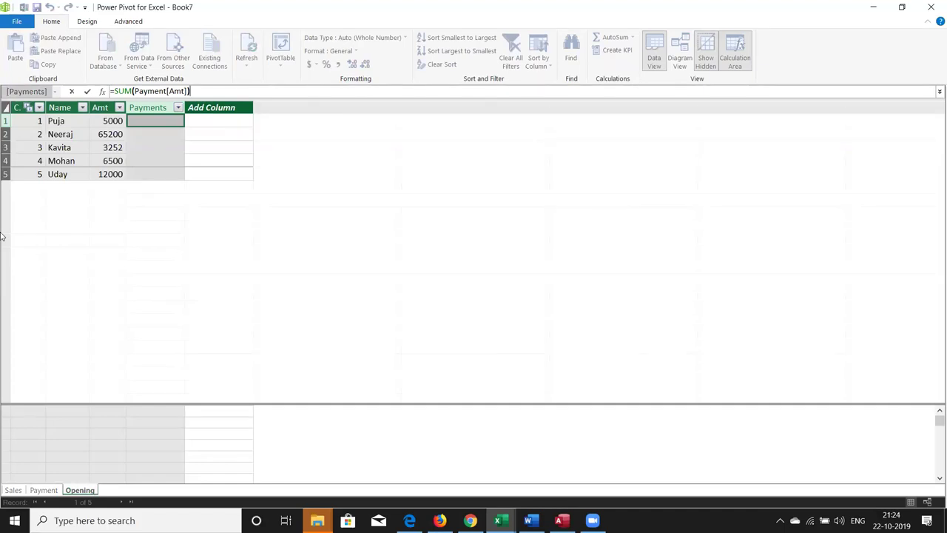
key(Return)
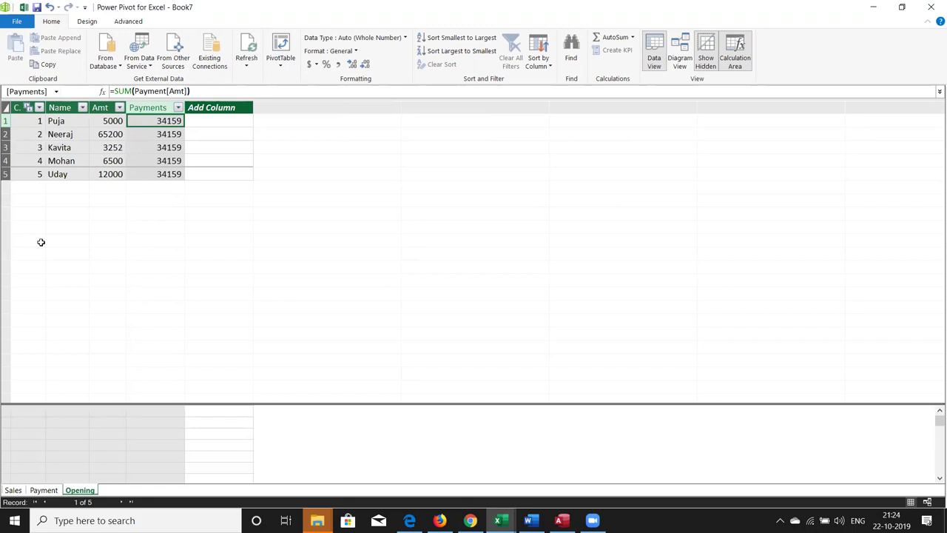
click(197, 91)
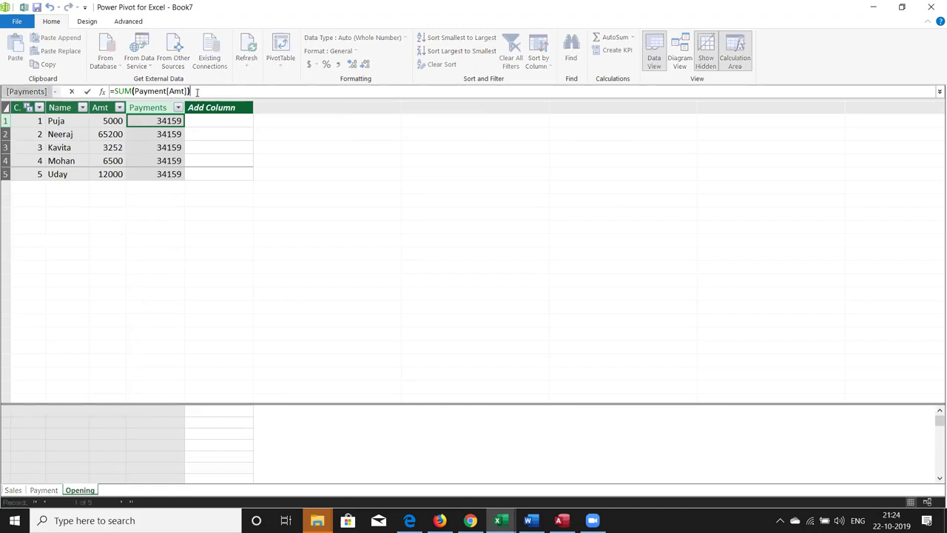
Replace SUM with SUMX in the Payments formula using the autocomplete list
key(BackSpace)
key(BackSpace)
key(BackSpace)
key(BackSpace)
key(BackSpace)
key(BackSpace)
key(BackSpace)
key(BackSpace)
key(BackSpace)
key(BackSpace)
key(BackSpace)
key(BackSpace)
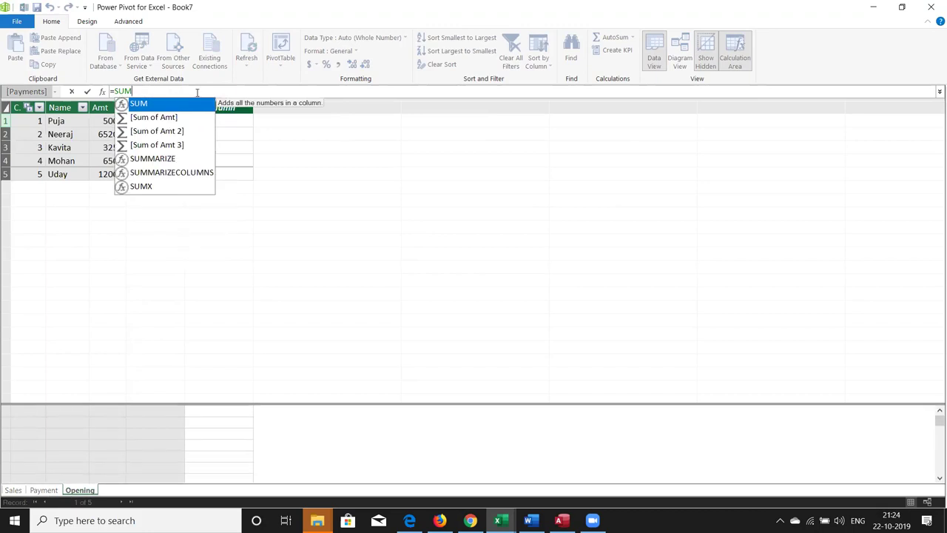
key(Down)
key(Down)
key(Down)
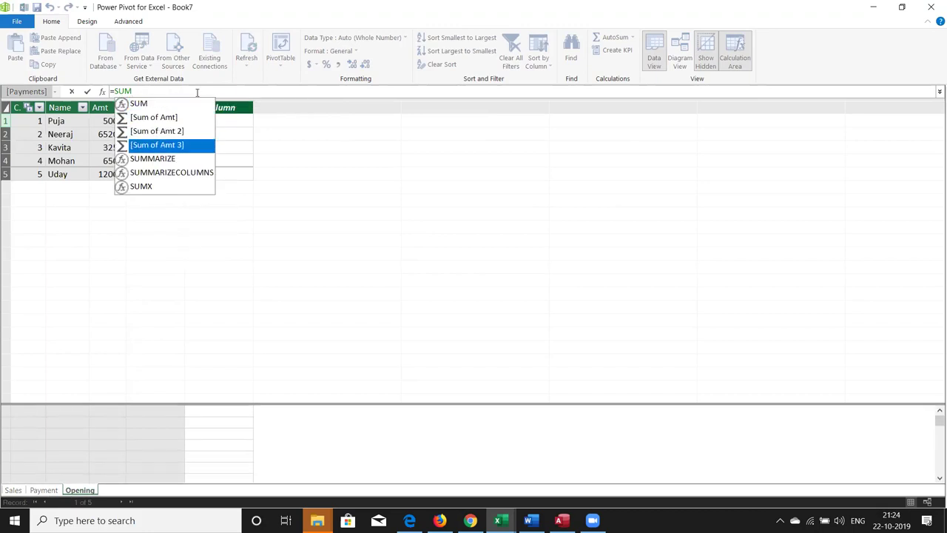
key(Down)
key(Down)
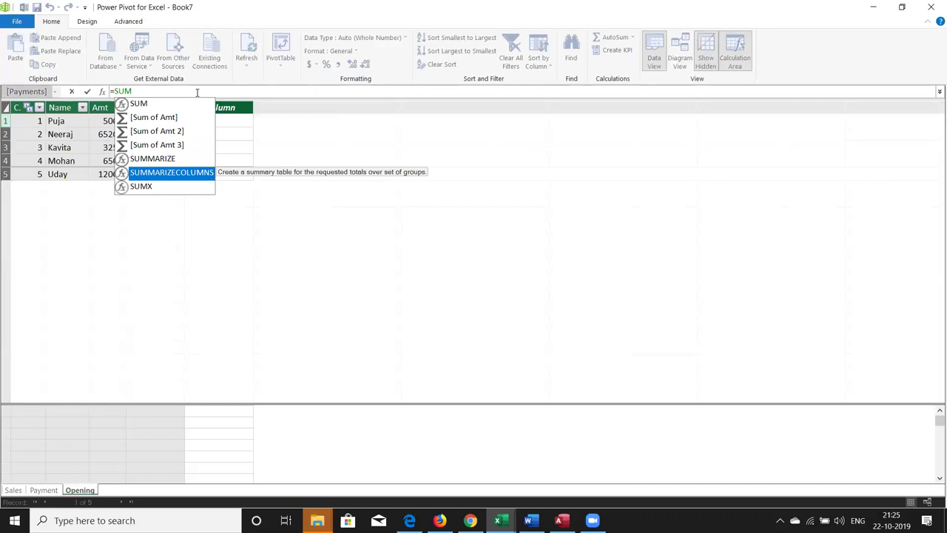
key(Down)
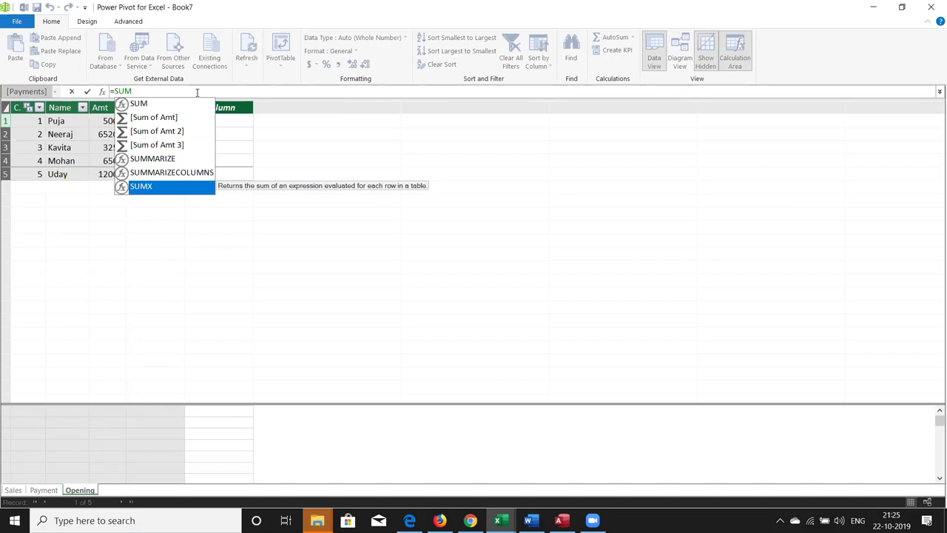
key(Tab)
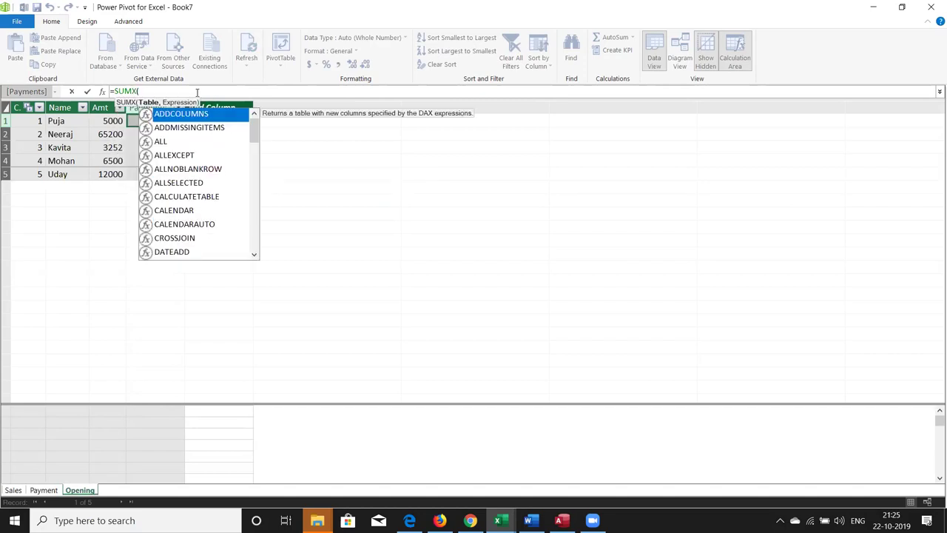
Use FILTER as SUMX's table argument, after briefly inserting and removing the Payment table
key(Down)
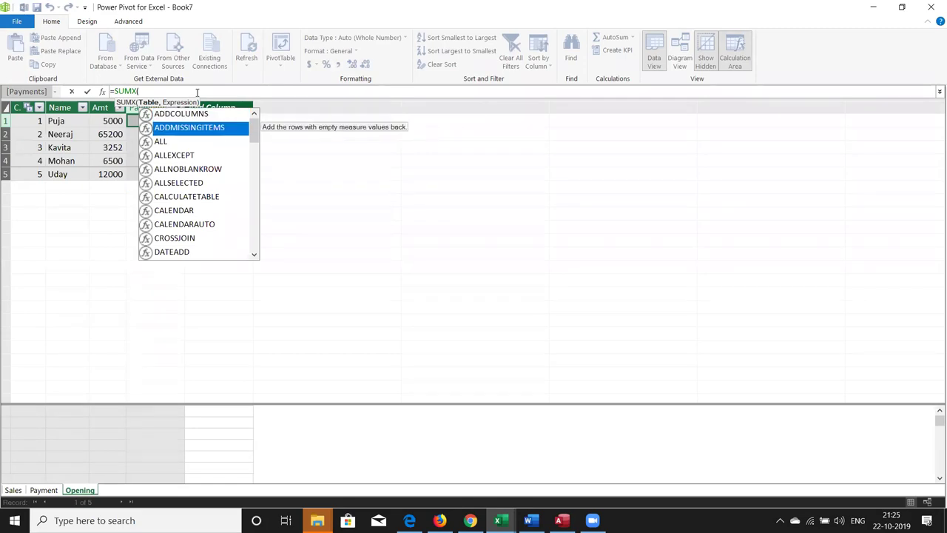
key(Down)
key(Down)
key(Down)
key(Down)
key(Down)
key(Down)
key(Down)
key(Down)
key(Down)
key(Down)
key(Down)
key(Down)
key(Down)
key(Down)
key(Down)
key(Down)
key(Down)
key(Down)
key(Down)
key(Down)
key(Down)
key(Down)
key(Down)
key(Down)
key(Up)
key(Up)
key(Up)
key(Up)
key(Down)
key(Down)
key(Down)
key(Down)
key(Down)
key(Down)
key(Down)
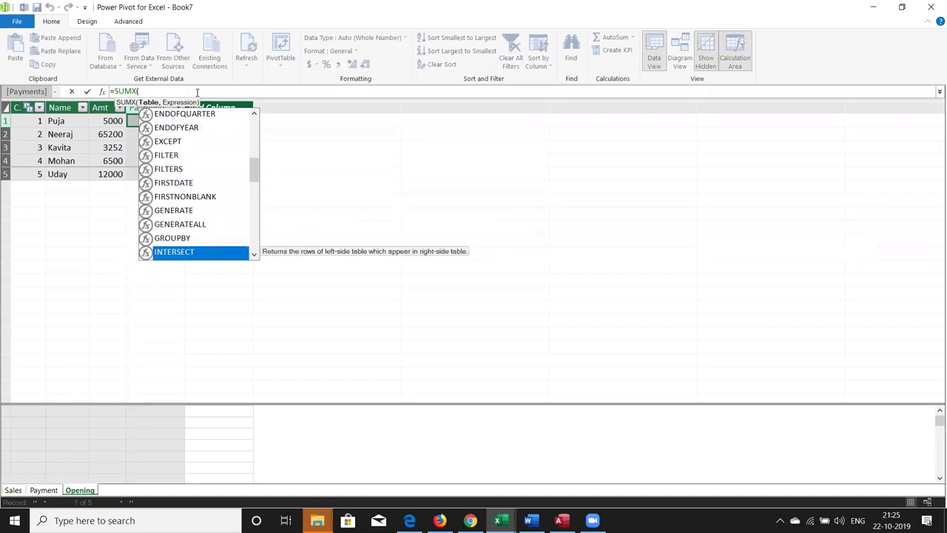
key(Up)
key(Up)
key(Down)
key(Down)
key(Down)
key(Down)
key(Down)
key(Down)
key(Down)
key(Down)
key(Down)
key(Down)
key(Down)
key(Down)
key(Down)
key(Down)
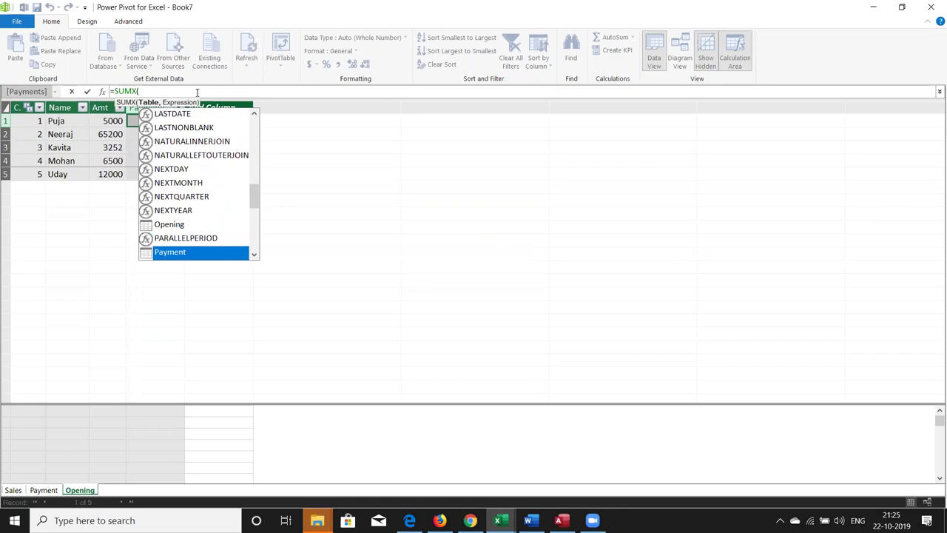
key(Down)
key(Down)
key(Up)
key(Up)
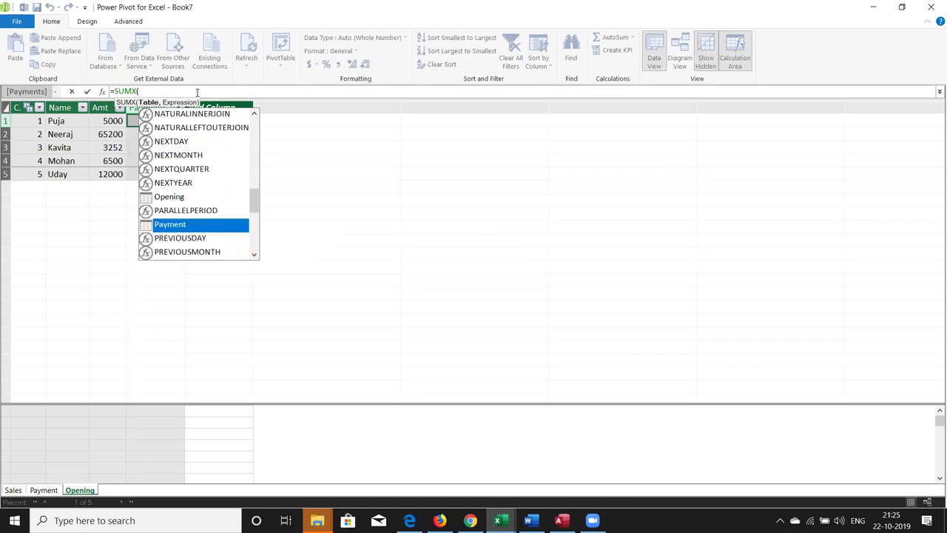
key(Tab)
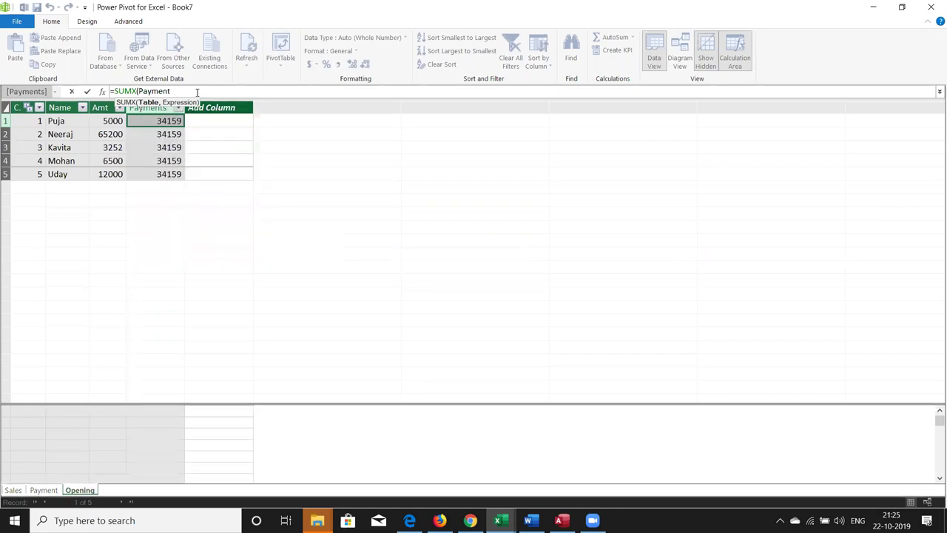
key(BackSpace)
key(BackSpace)
key(BackSpace)
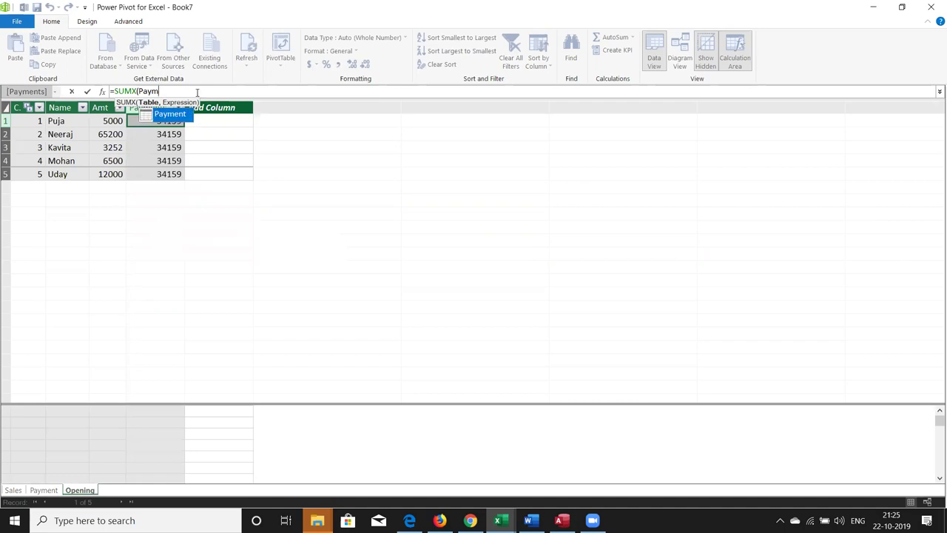
key(BackSpace)
key(BackSpace)
key(BackSpace)
key(BackSpace)
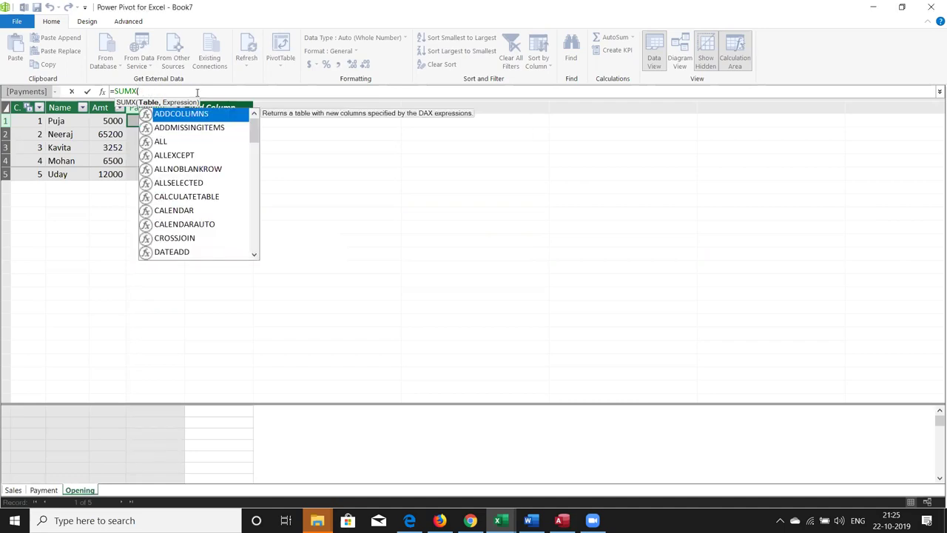
key(Down)
key(Down)
key(Up)
key(Down)
key(Down)
key(Down)
key(Down)
key(Down)
key(Down)
key(Down)
key(Down)
key(Down)
key(Down)
key(Down)
key(Down)
key(Down)
key(Down)
key(Down)
key(Down)
key(Down)
key(Down)
key(Down)
key(Down)
key(Down)
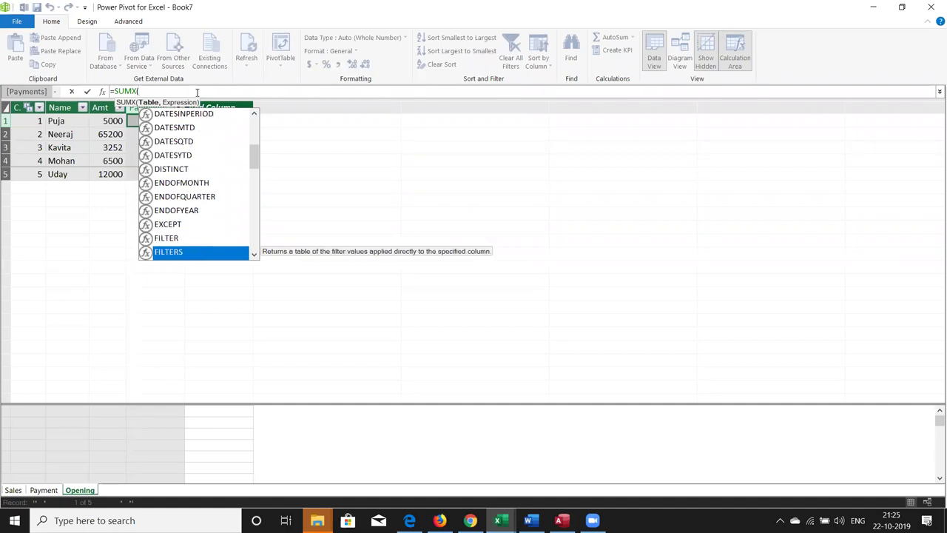
key(Up)
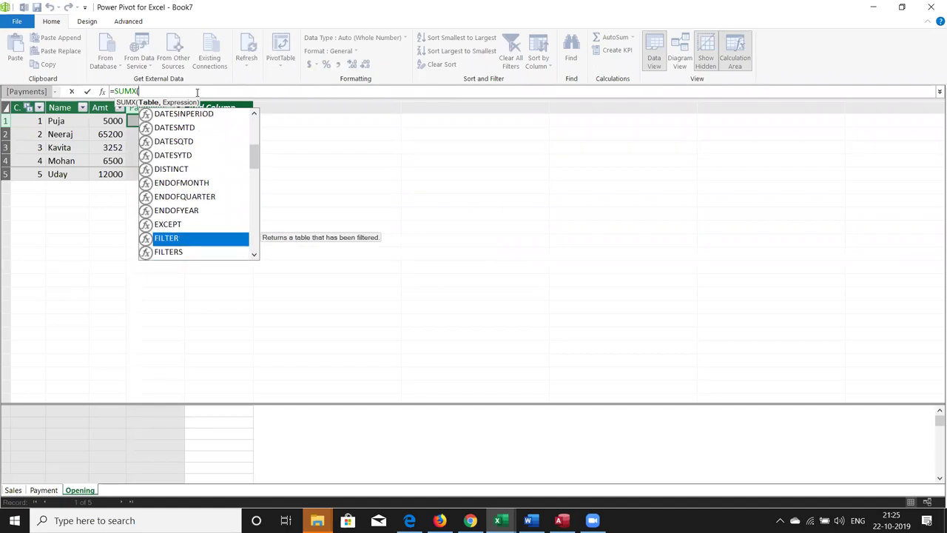
key(Tab)
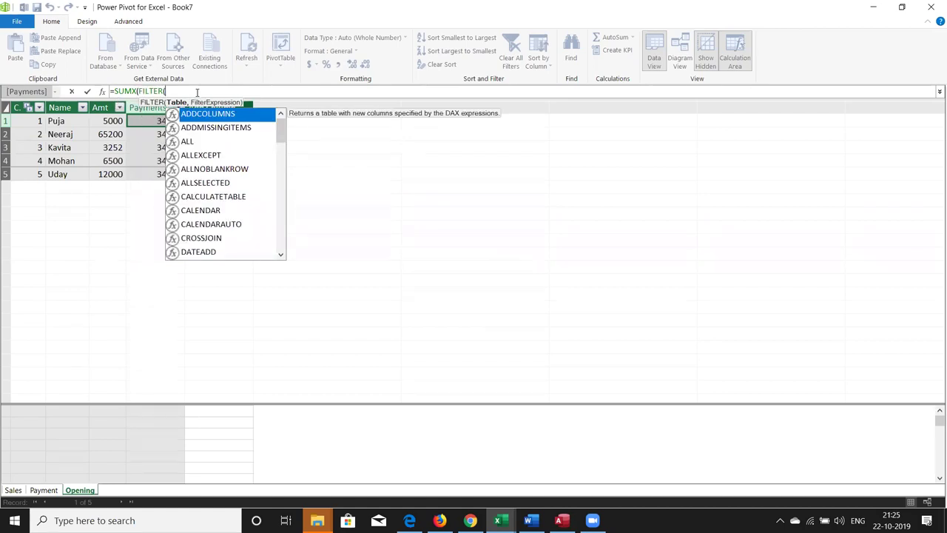
Commit =SUMX(FILTER(Payment)), get #ERROR, and undo back to =SUM(Payment[Amt])
key(Down)
key(Down)
key(Down)
key(Down)
key(Down)
key(Down)
key(Down)
key(Down)
key(Down)
key(Down)
key(Down)
key(Down)
key(Down)
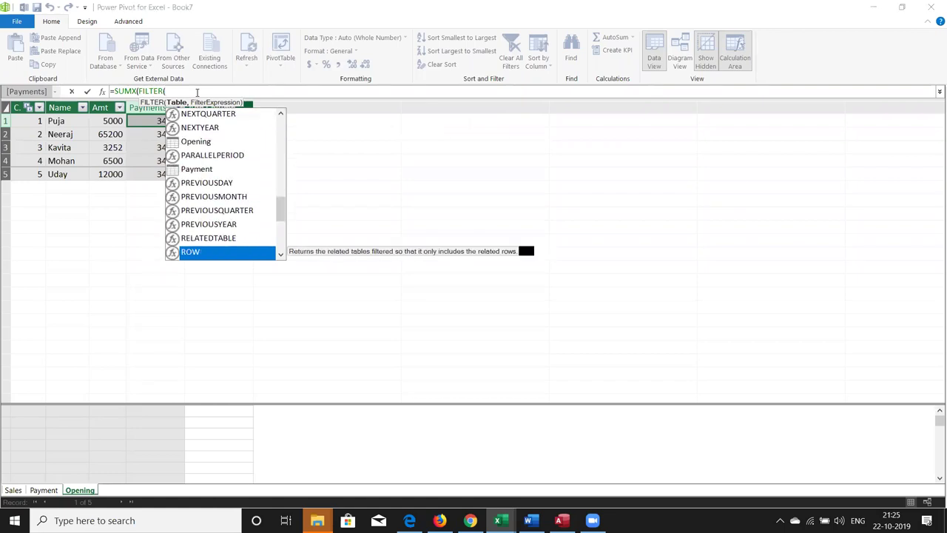
key(Down)
key(Down)
key(Down)
key(Up)
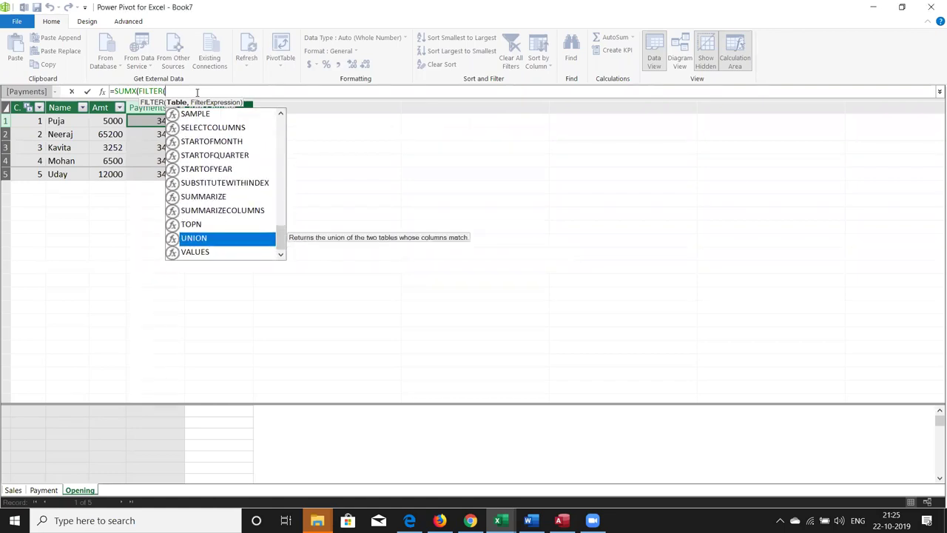
key(Up)
key(Up)
key(Up)
key(Up)
key(Up)
key(Up)
key(Up)
key(Up)
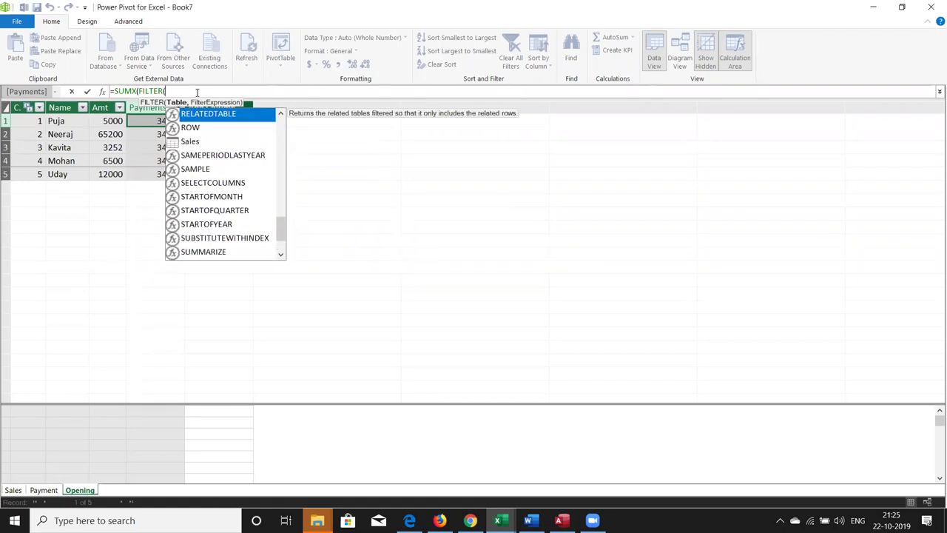
key(Down)
key(Down)
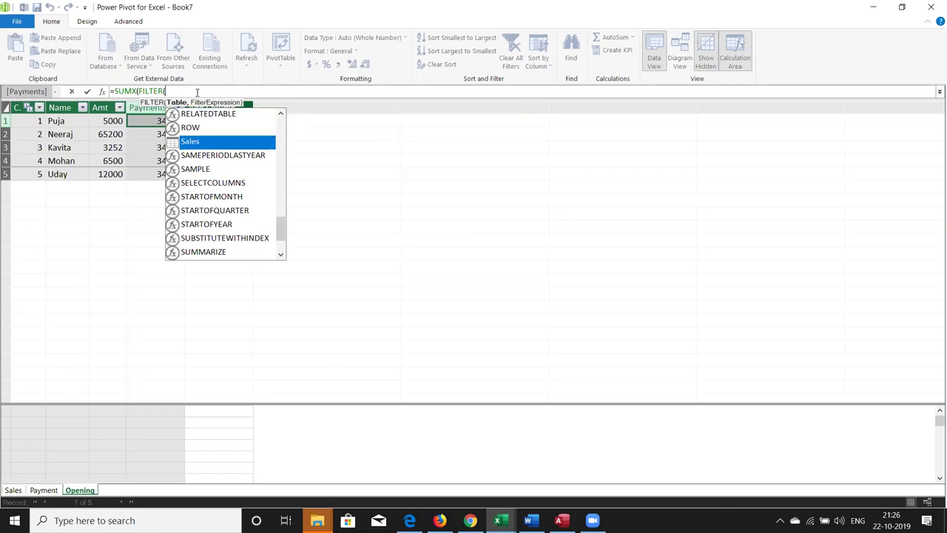
key(Up)
key(Up)
key(Up)
key(Up)
key(Up)
key(Up)
key(Up)
key(Up)
key(Up)
key(Down)
key(Down)
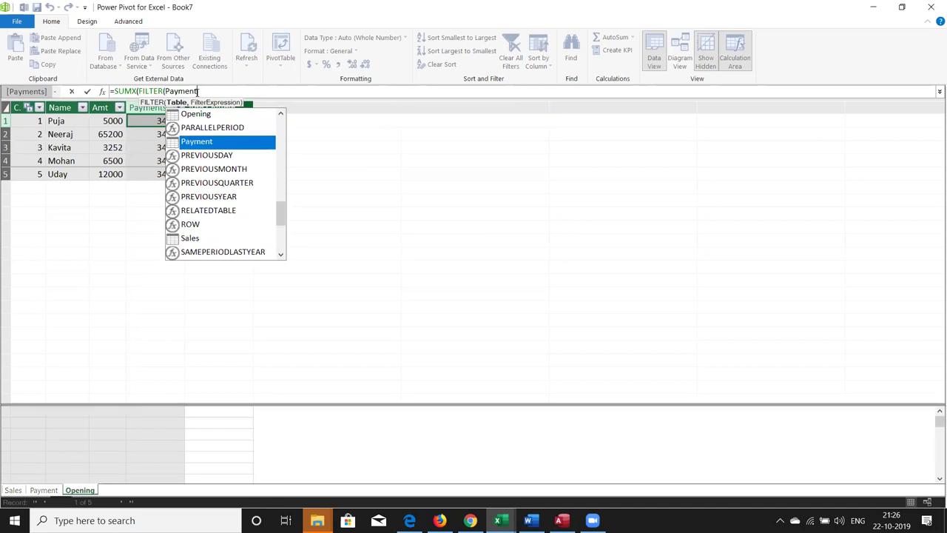
key(Tab)
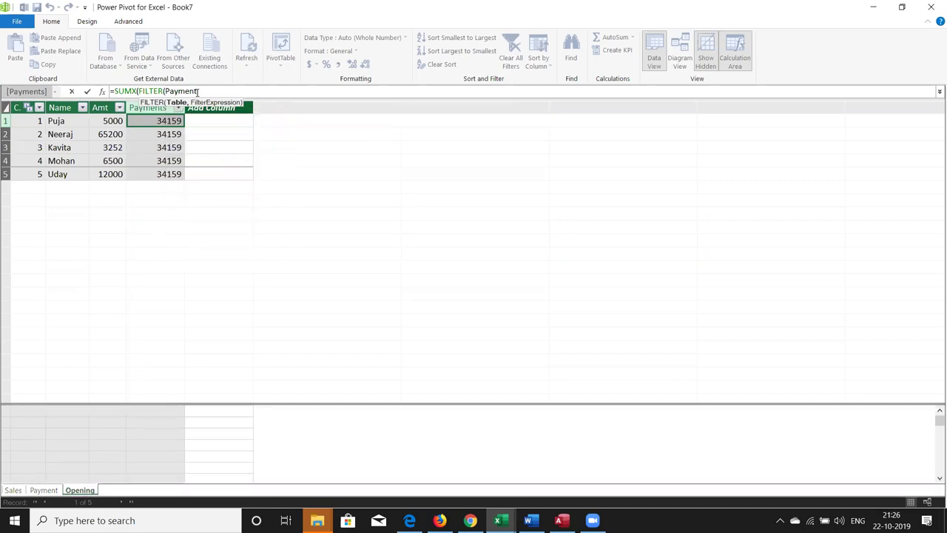
text()))
key(Return)
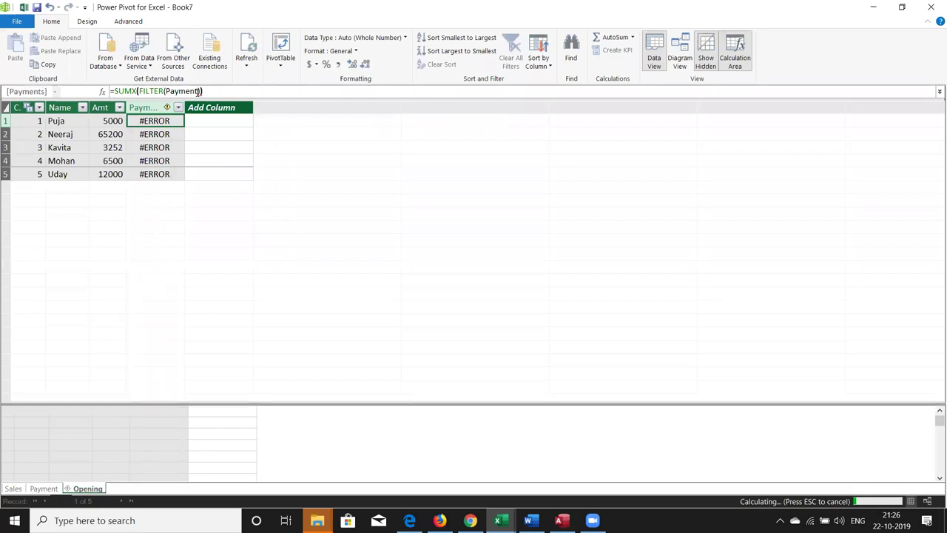
key(ctrl+z)
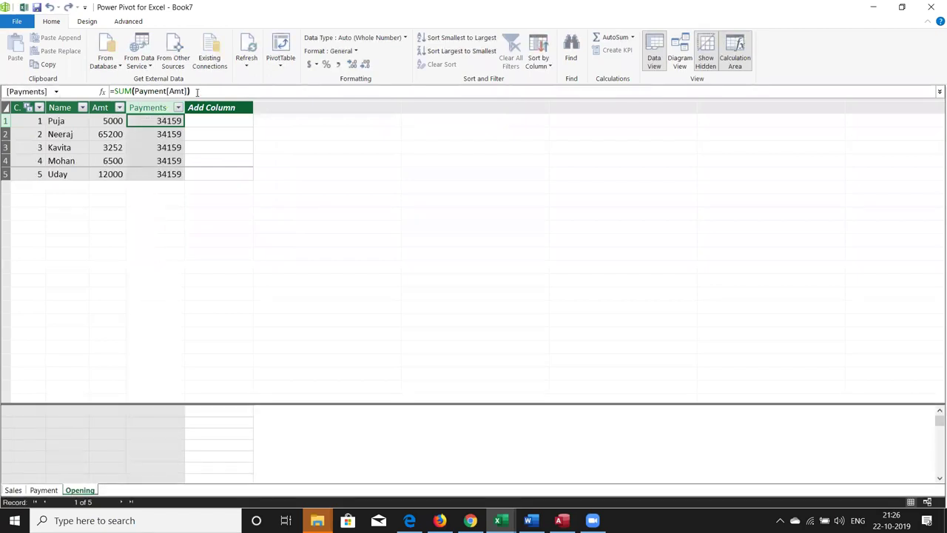
Pick SUMMARIZE from the Insert Function list and add it to the Payments formula
click(103, 91)
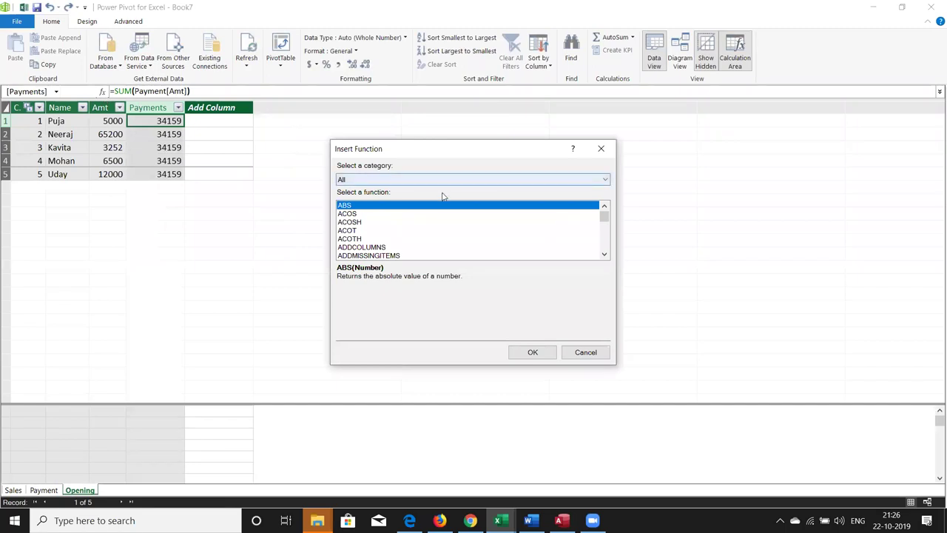
click(406, 225)
key(s)
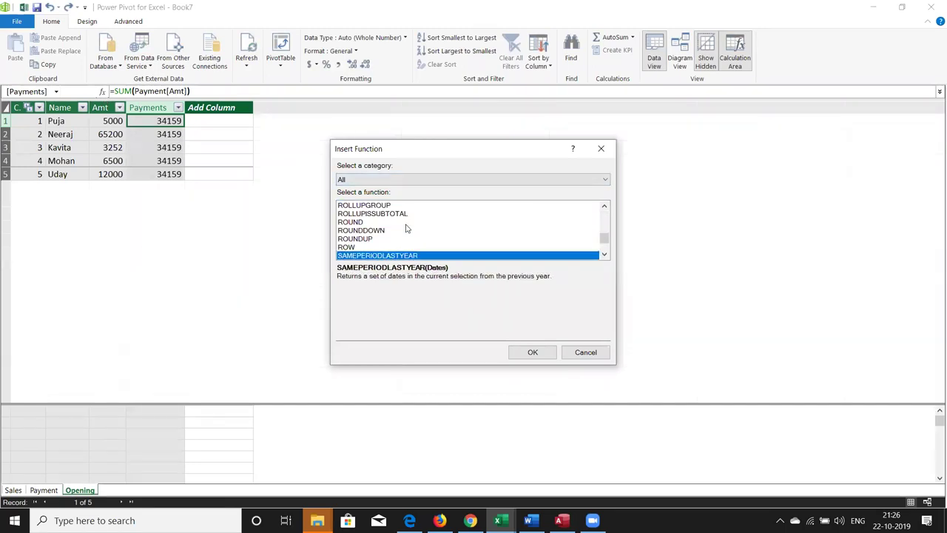
key(Down)
key(Down)
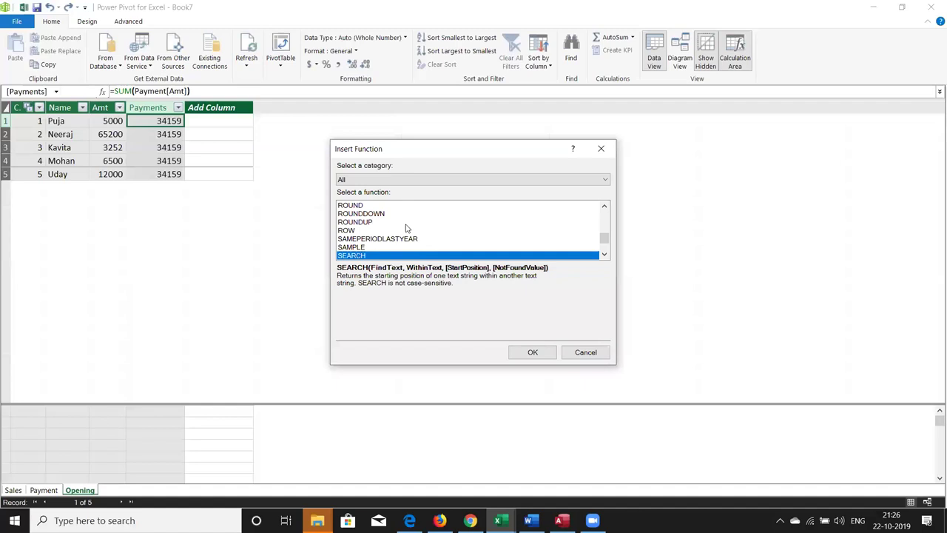
key(Down)
key(Down)
key(Down)
key(Down)
key(Down)
key(Down)
key(Down)
key(Down)
key(Down)
key(Down)
key(Down)
key(Down)
key(Down)
key(Down)
key(Down)
key(Down)
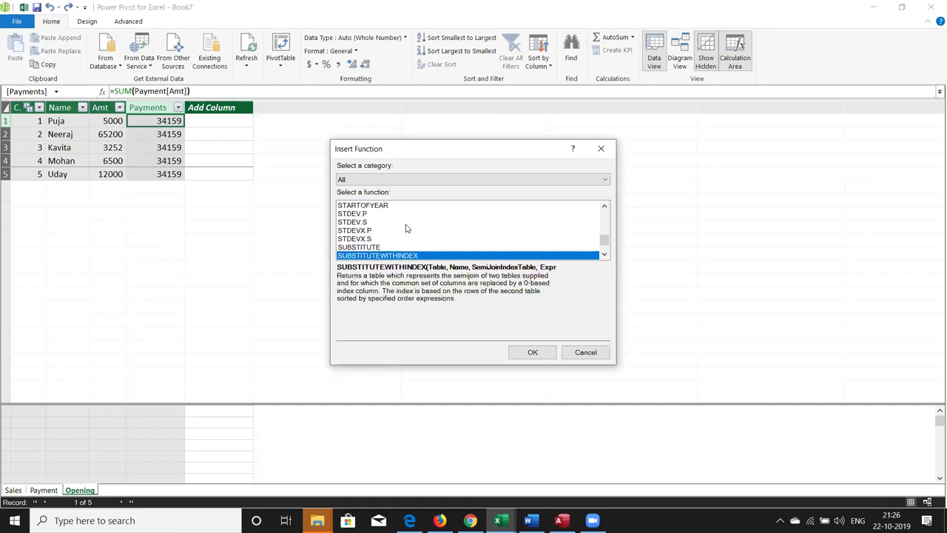
key(Down)
key(Down)
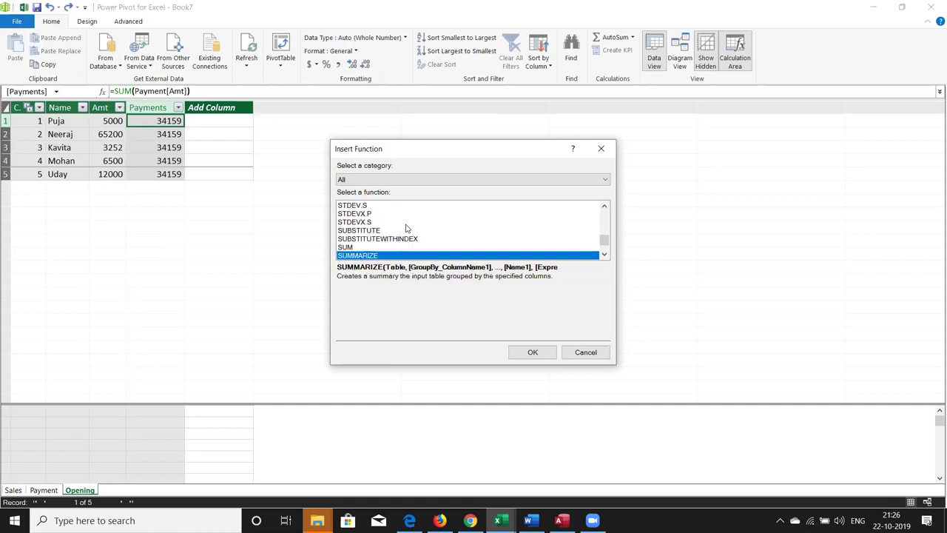
key(Down)
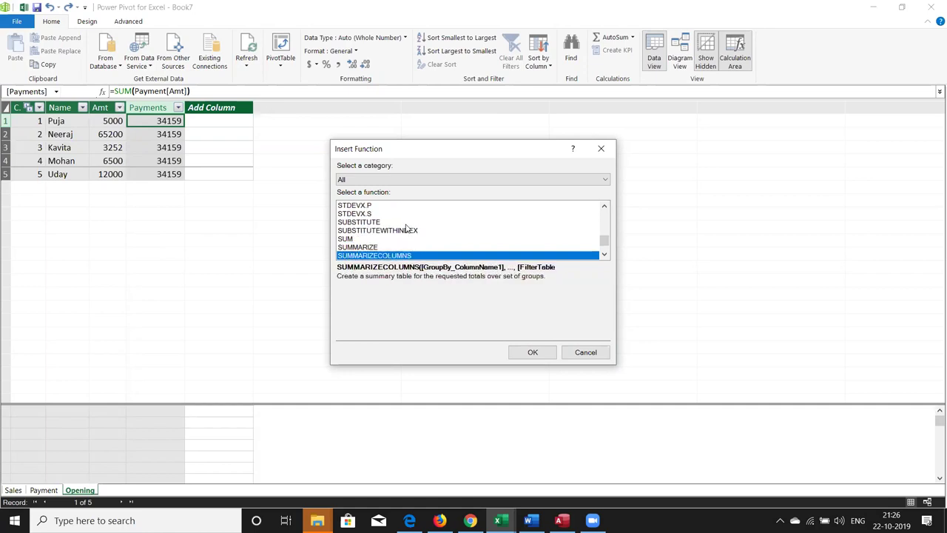
key(Up)
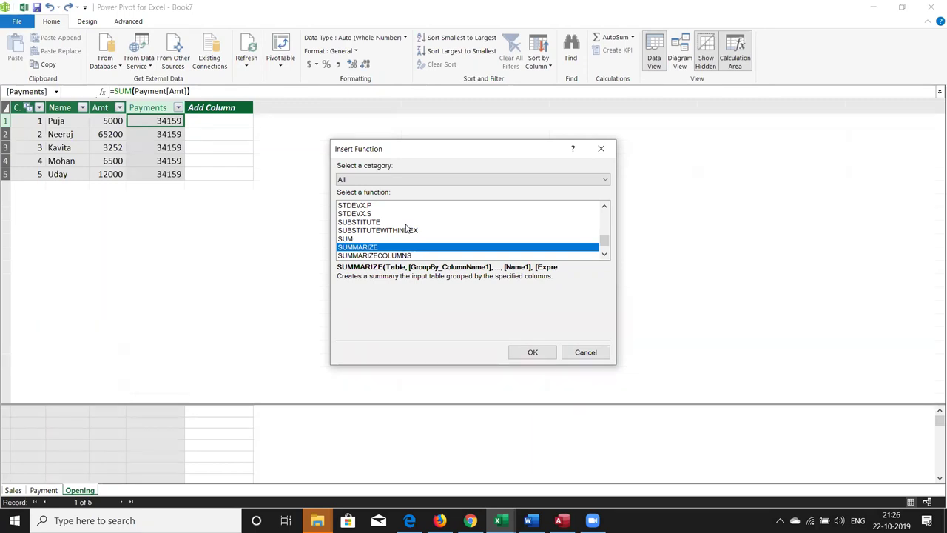
key(Down)
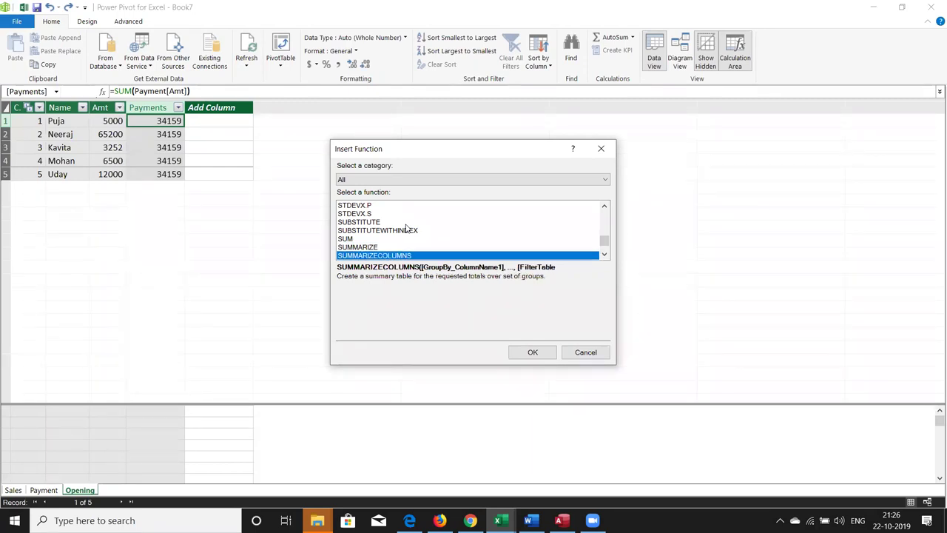
key(Up)
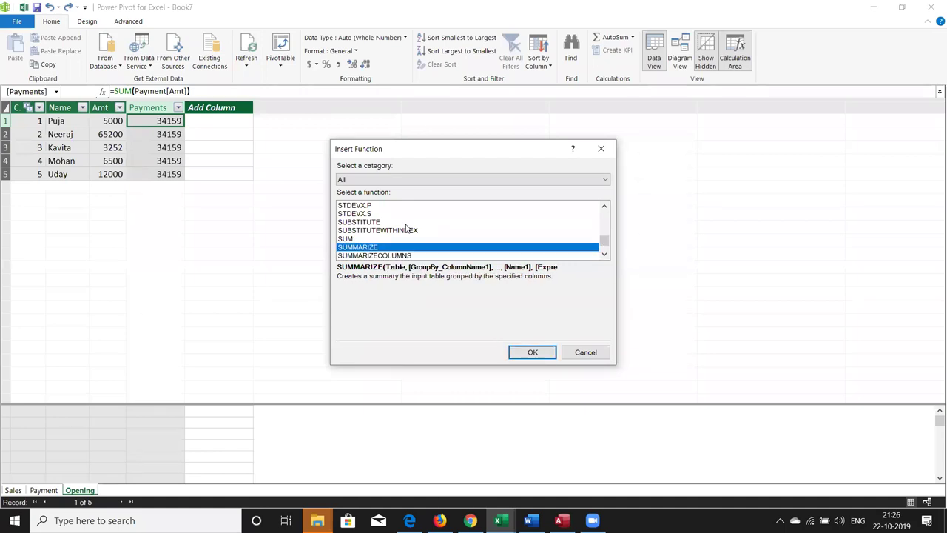
click(530, 352)
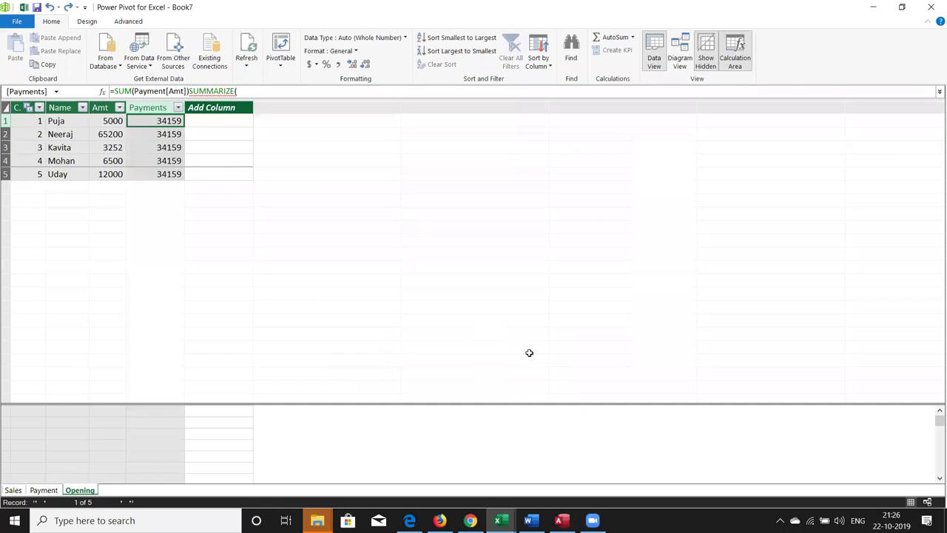
Delete the old SUM(Payment[Amt]) from the Payments formula, leaving SUMMARIZE(
click(241, 90)
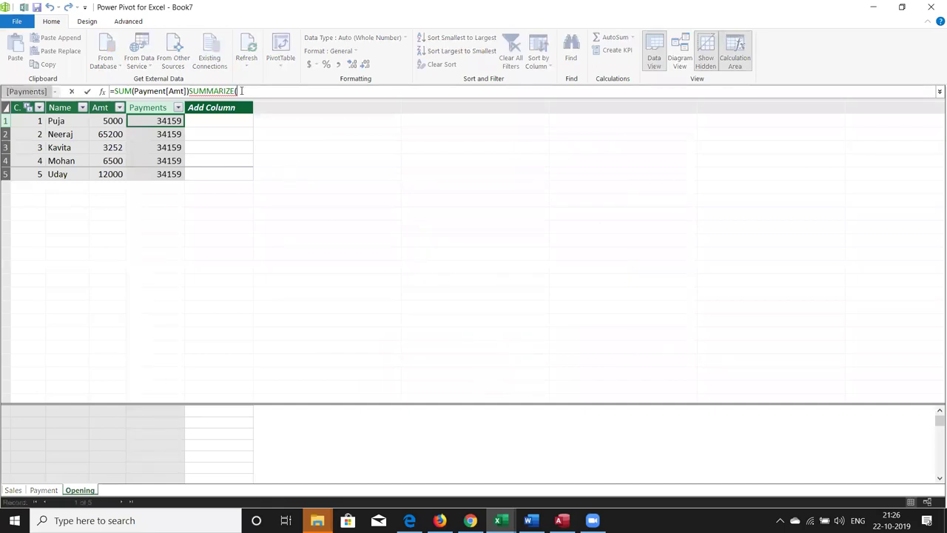
key(Left)
key(Left)
key(Left)
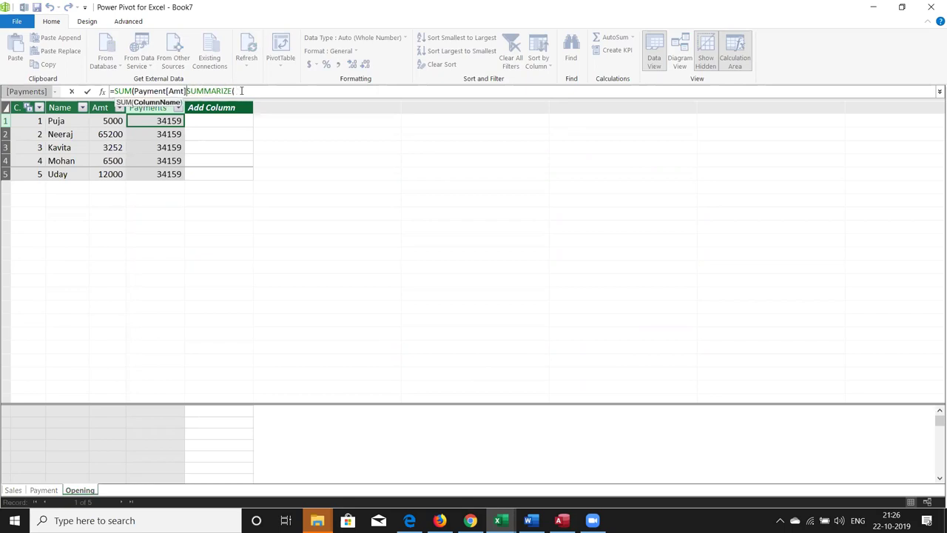
key(BackSpace)
key(BackSpace)
key(BackSpace)
key(BackSpace)
key(BackSpace)
key(BackSpace)
key(BackSpace)
key(BackSpace)
key(BackSpace)
key(BackSpace)
key(BackSpace)
key(BackSpace)
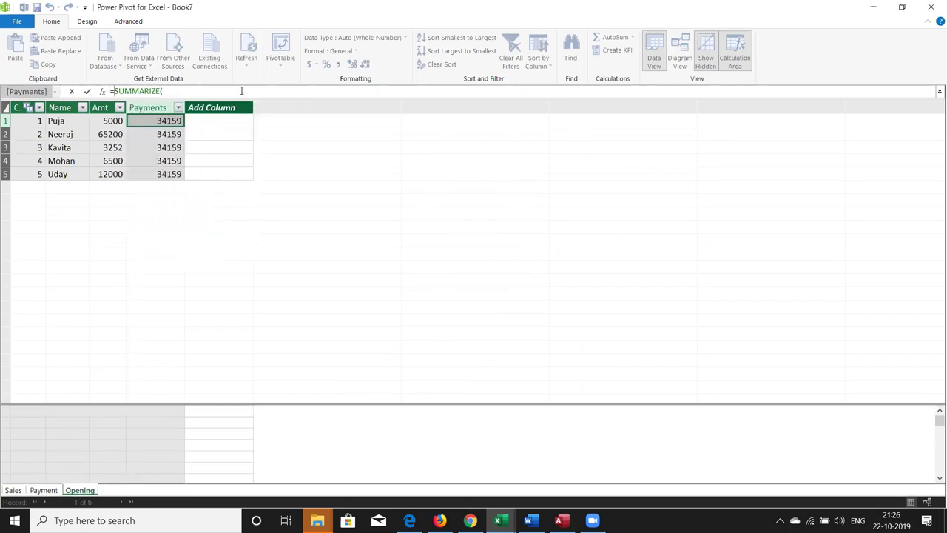
click(173, 89)
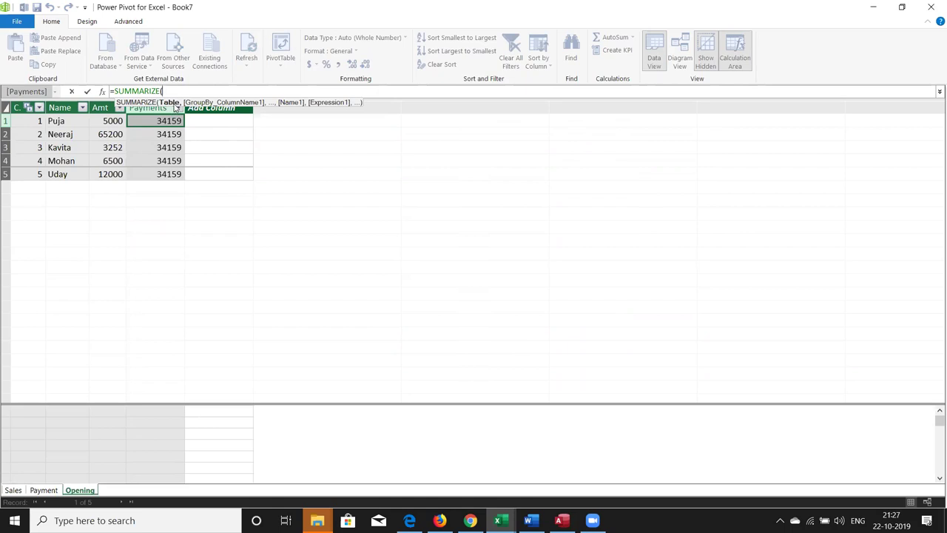
Enter Payment as the table argument and [Name] as the grouping column
text(p)
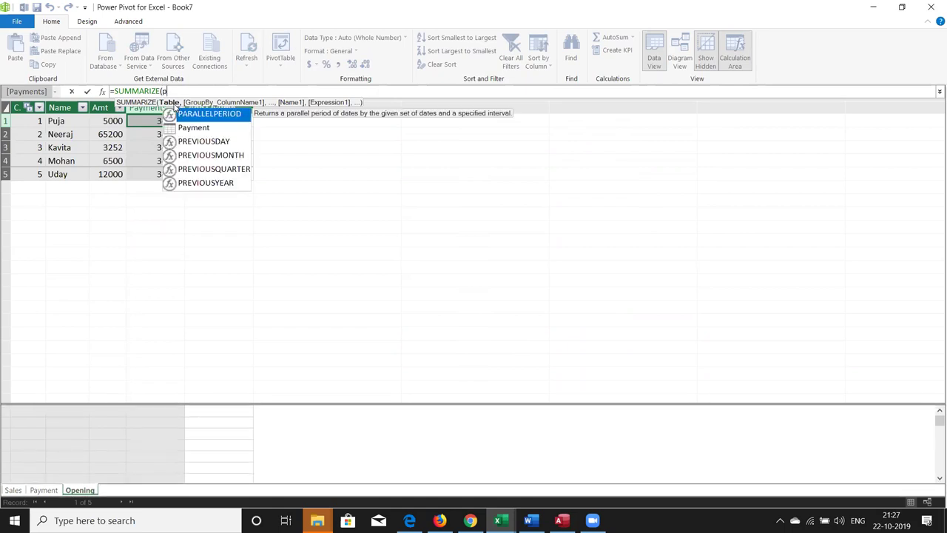
key(Down)
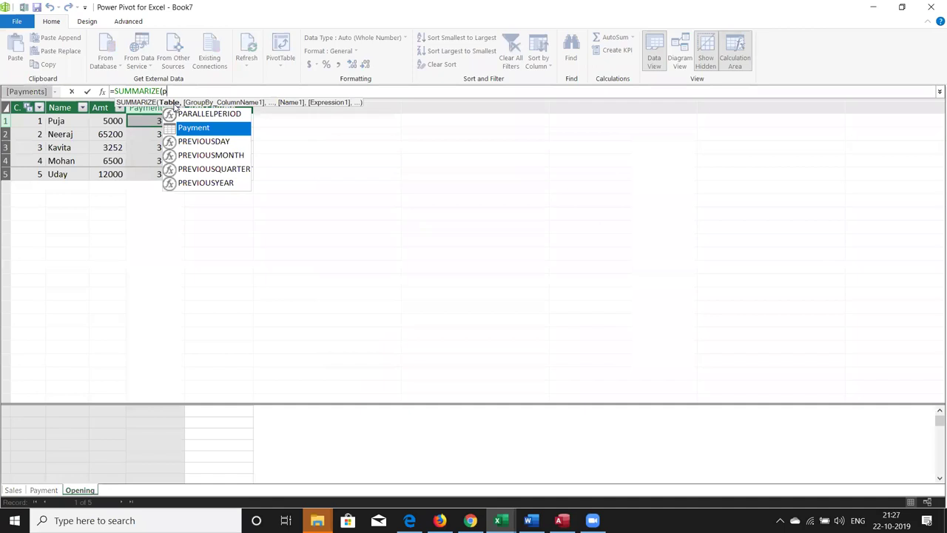
key(Tab)
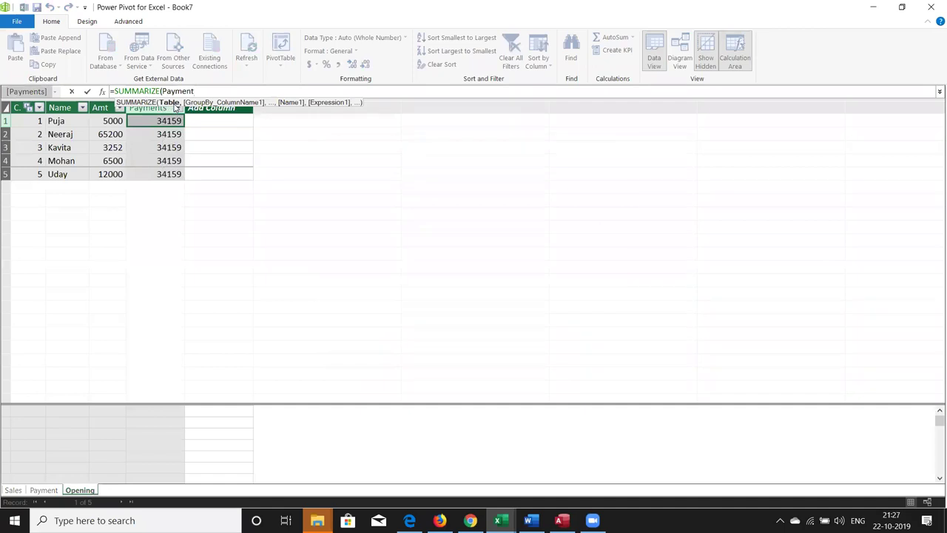
text(,)
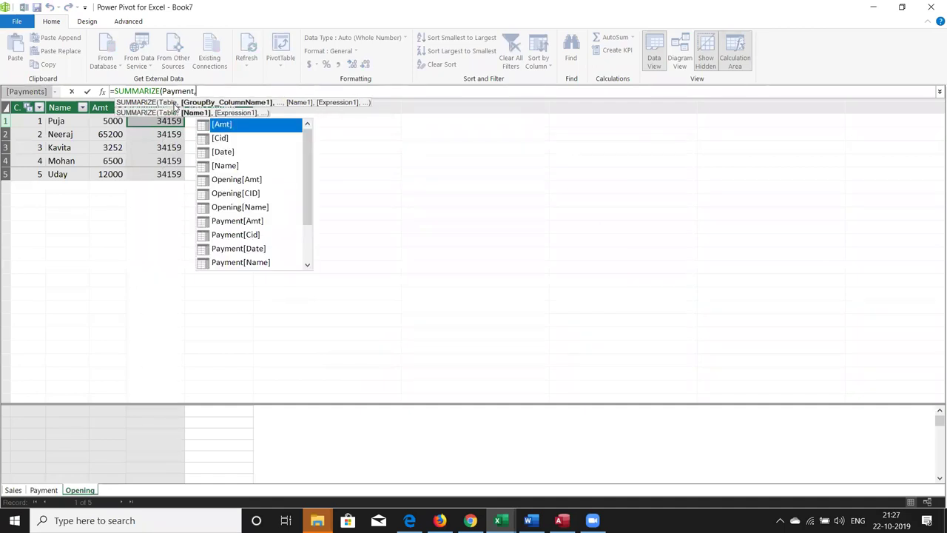
key(Down)
key(Down)
key(Down)
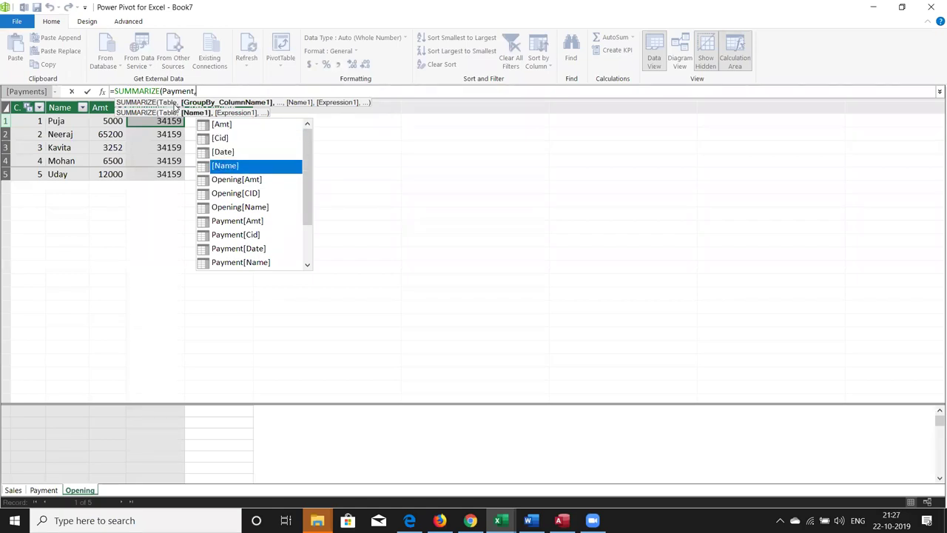
key(Tab)
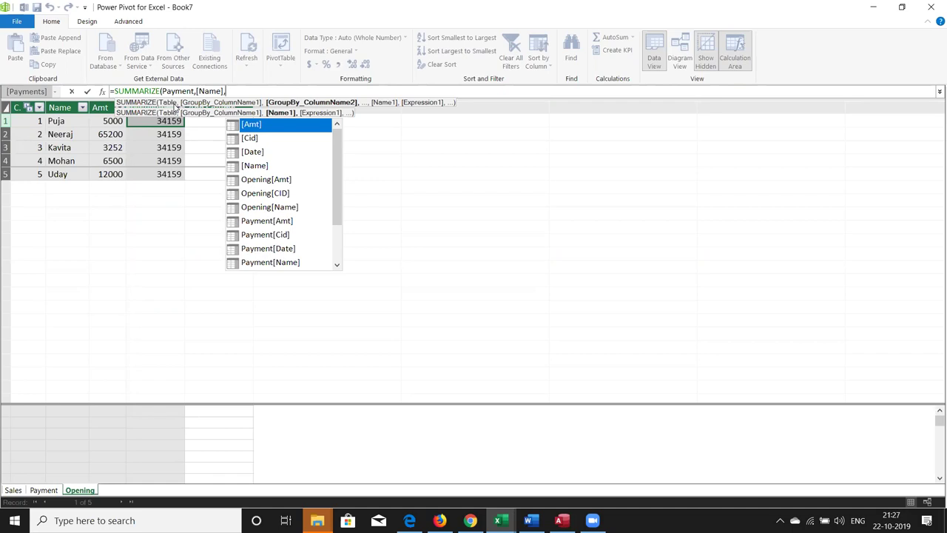
Replace the [Name] argument with Payment[Name] as the grouping column
key(Down)
key(Down)
key(Down)
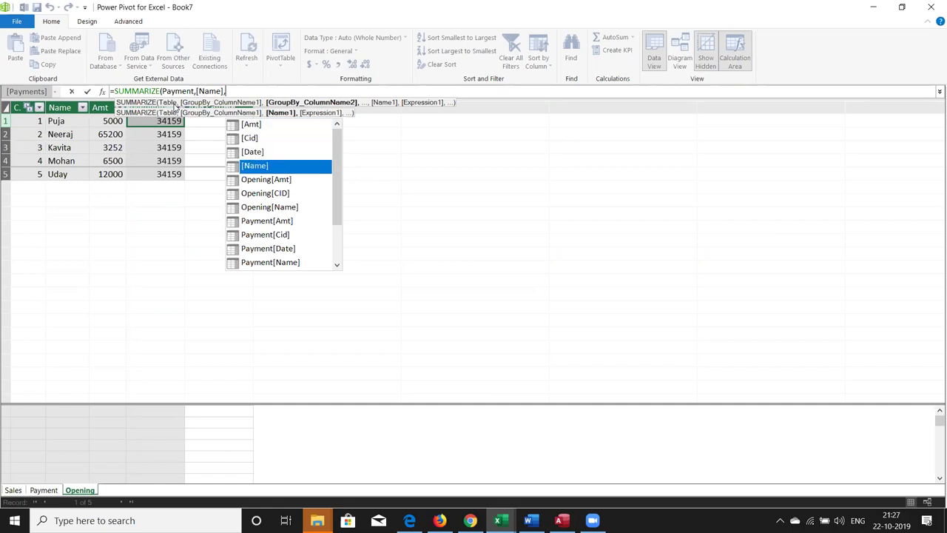
key(Up)
key(Up)
key(Up)
key(Down)
key(Down)
key(Down)
key(Down)
key(Down)
key(Down)
key(Down)
key(Down)
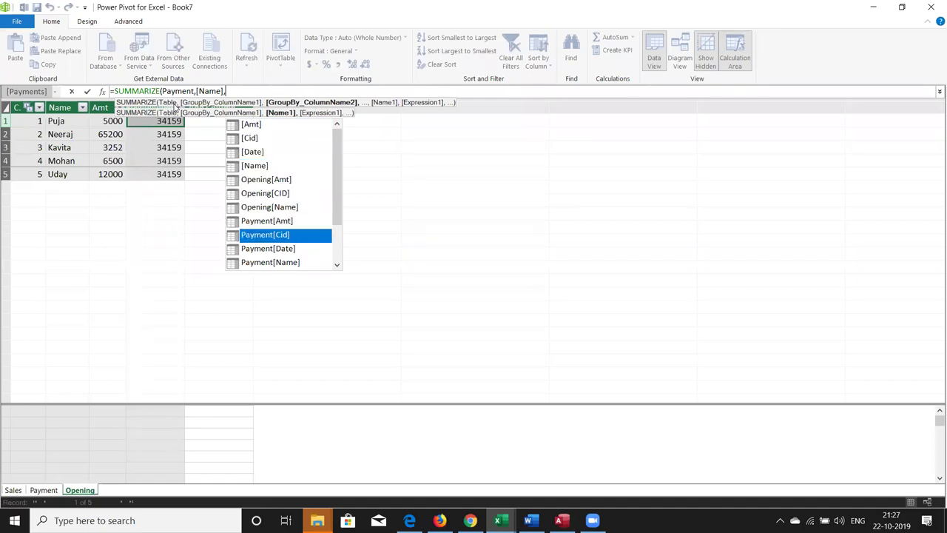
key(BackSpace)
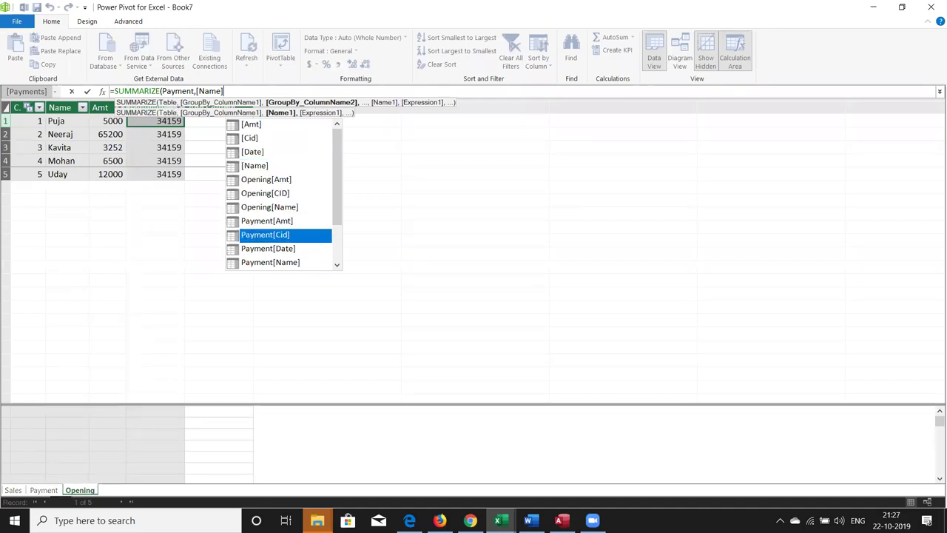
key(BackSpace)
key(BackSpace)
key(BackSpace)
key(BackSpace)
key(BackSpace)
key(BackSpace)
key(Down)
key(Down)
key(Down)
key(Down)
key(Down)
key(Down)
key(Down)
key(Down)
key(Down)
key(Down)
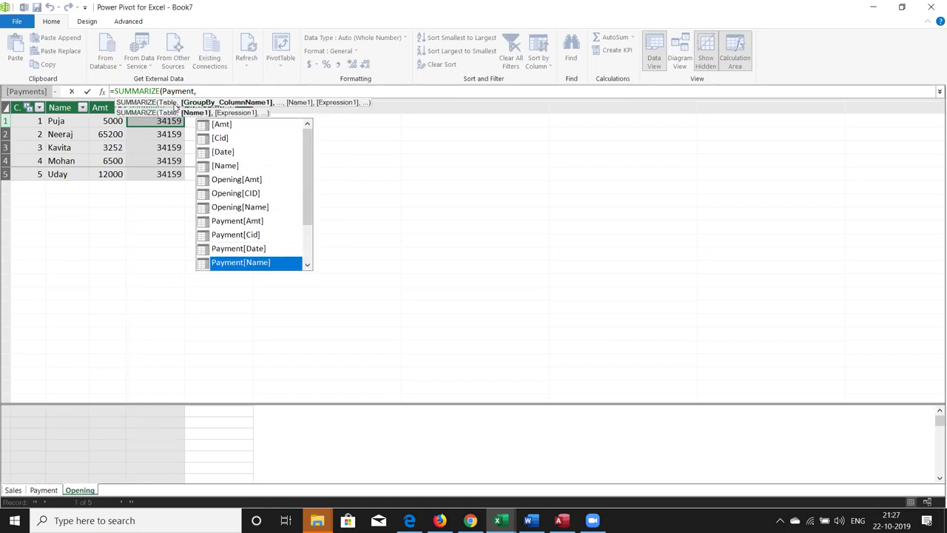
key(Tab)
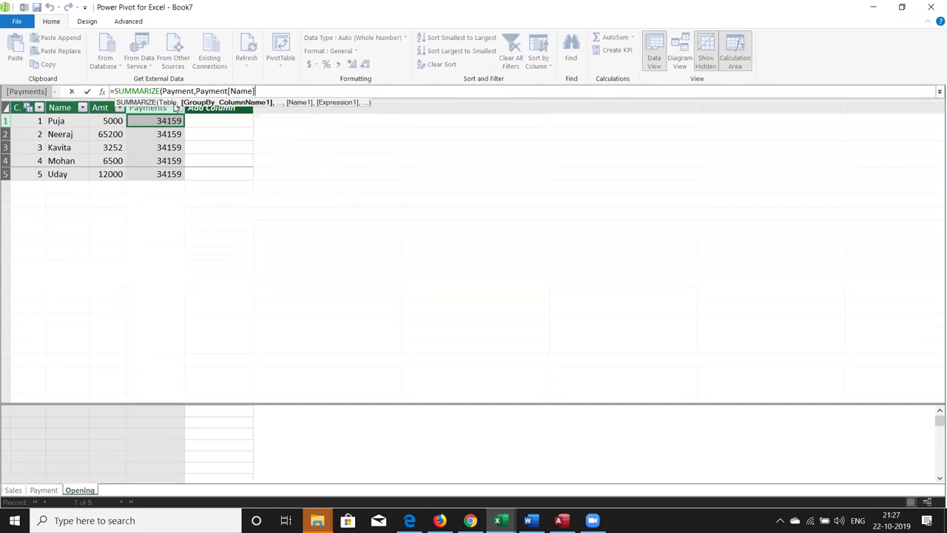
Add [Name] as the next SUMMARIZE argument after Payment[Name]
text(,)
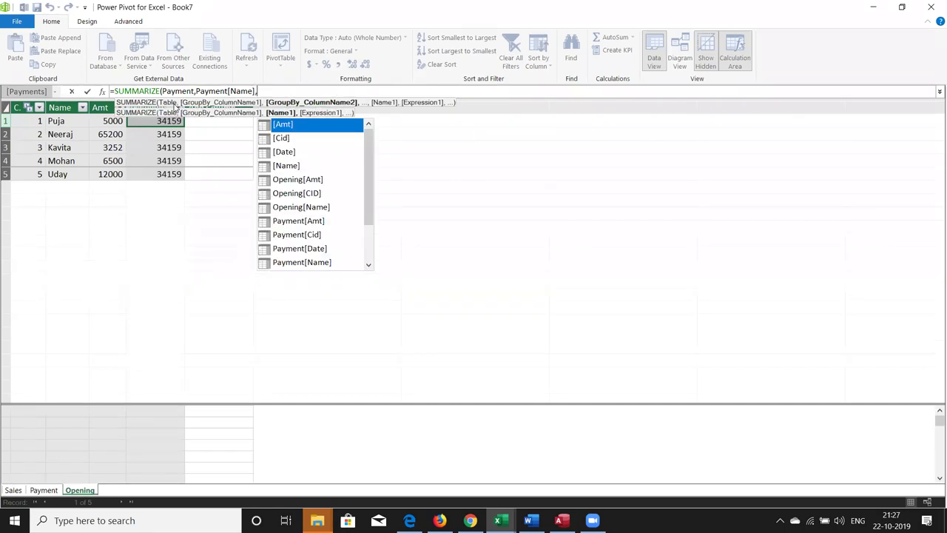
text(,)
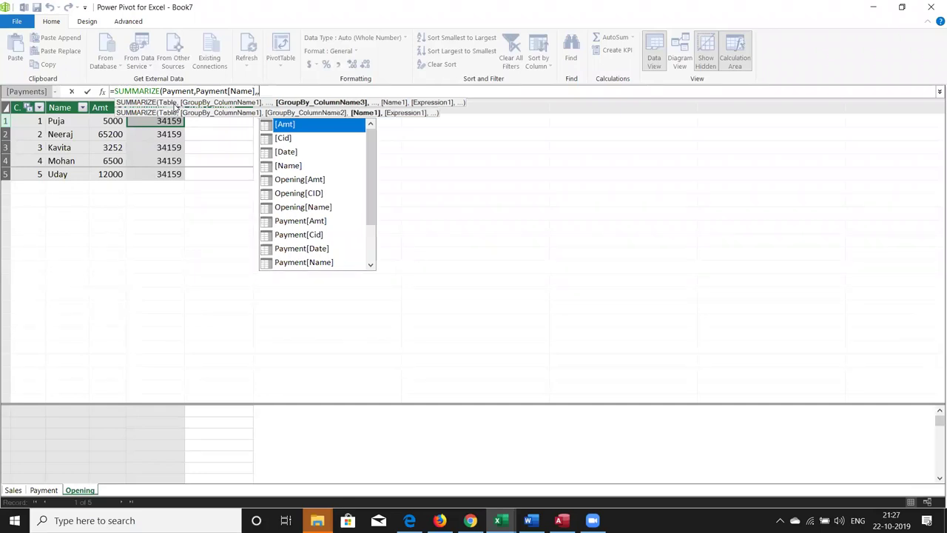
text(,,)
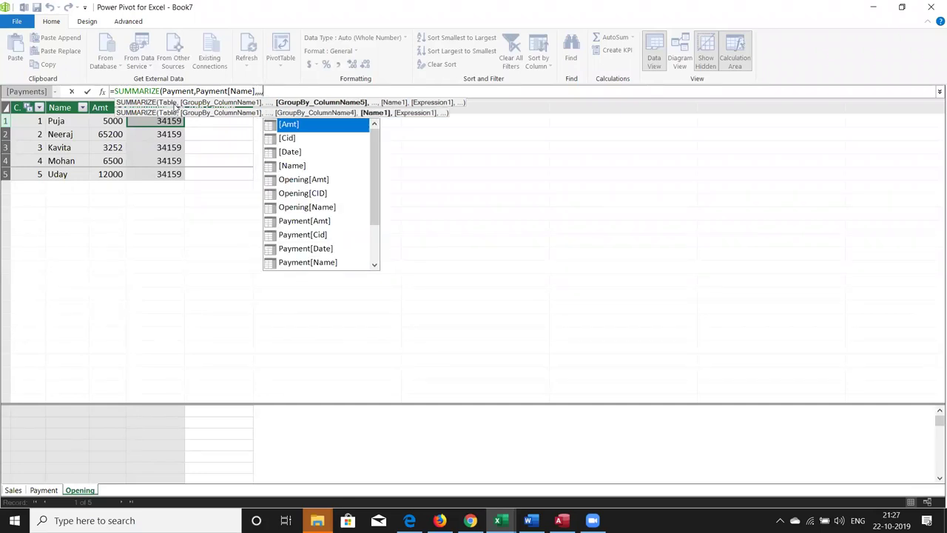
key(BackSpace)
key(BackSpace)
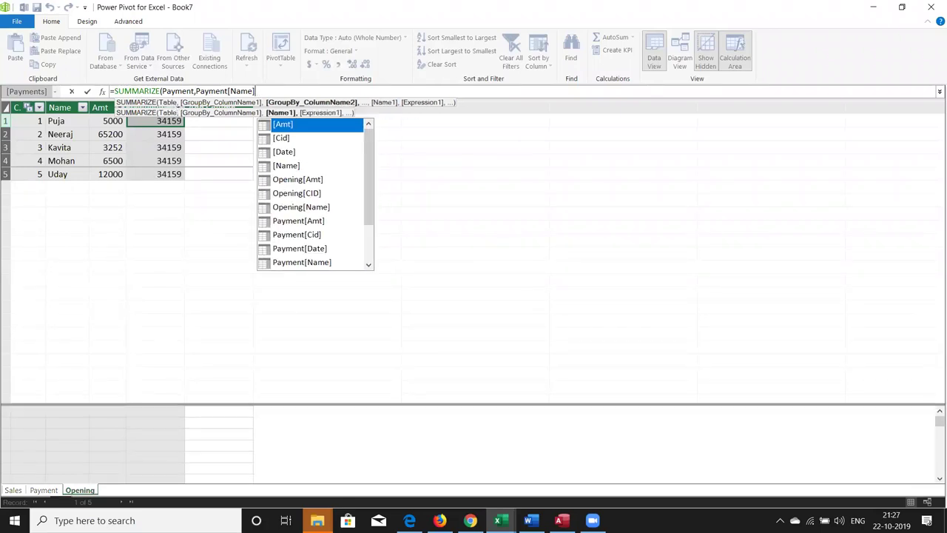
key(BackSpace)
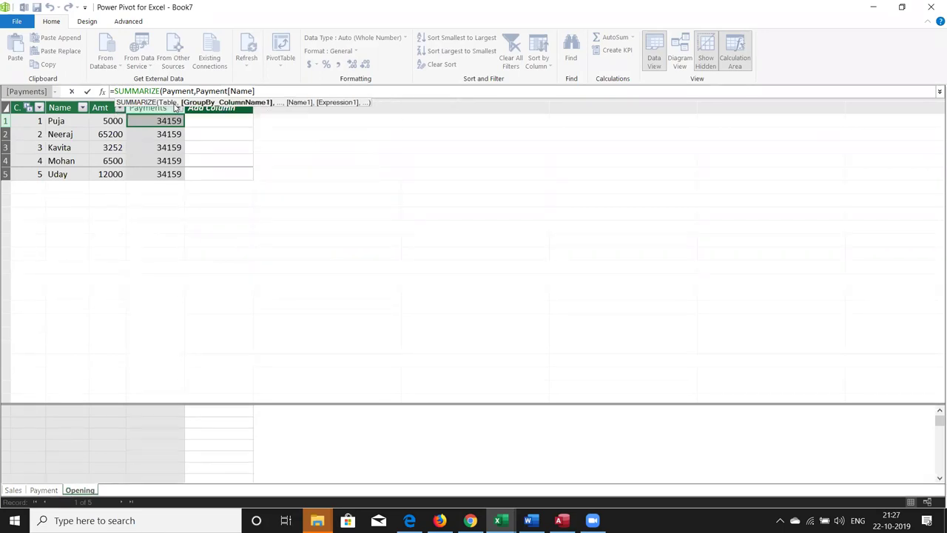
text(,)
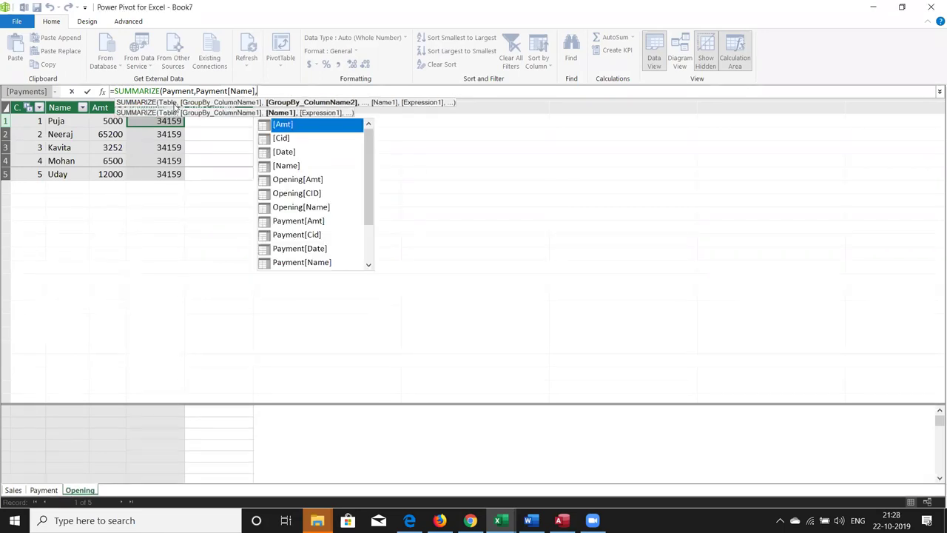
key(Down)
key(Down)
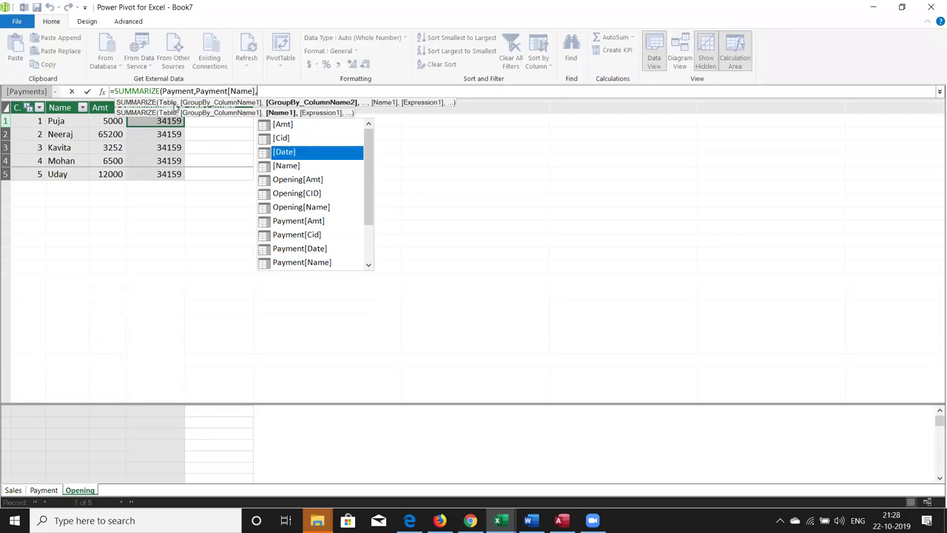
key(Down)
key(Tab)
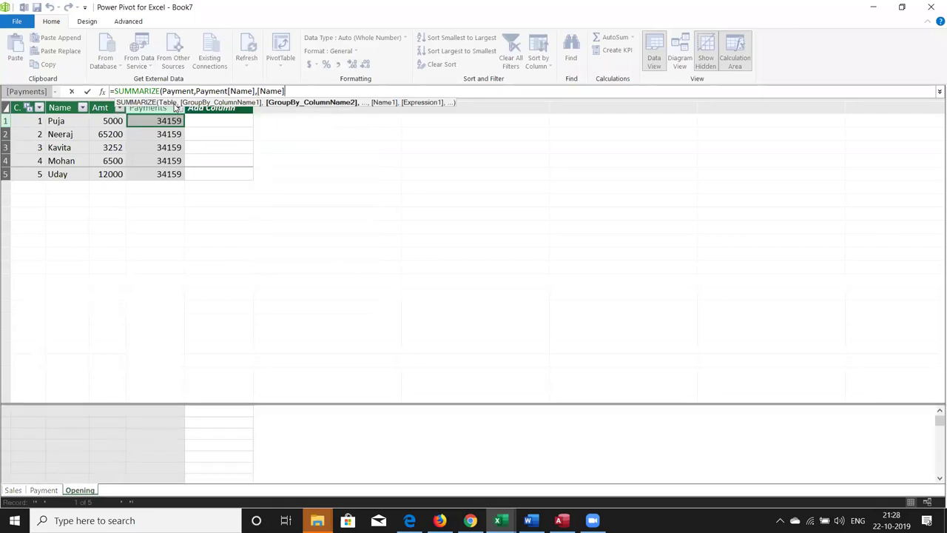
Add Payment[Amt], close the parenthesis and commit the SUMMARIZE formula
text(,)
key(Down)
key(Down)
key(Down)
key(Down)
key(Down)
key(Down)
key(Down)
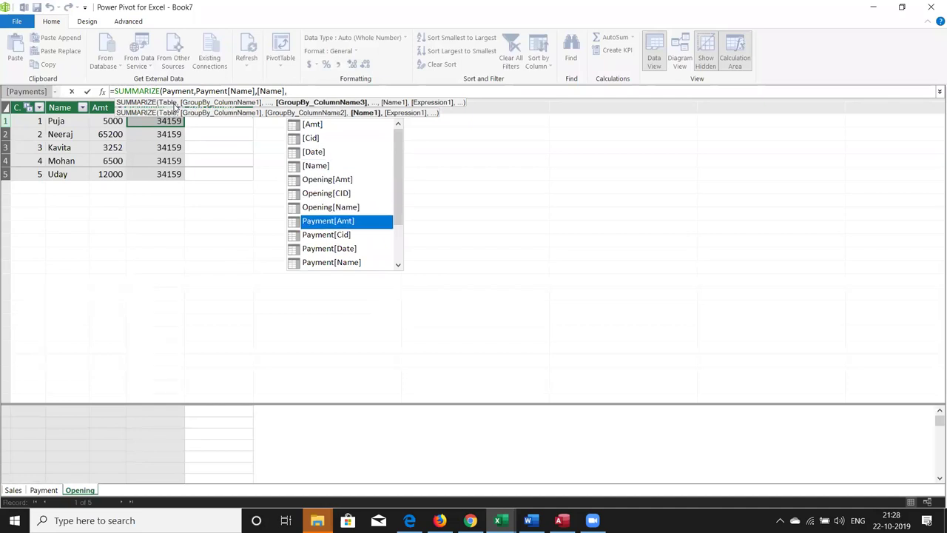
key(Tab)
text())
key(Return)
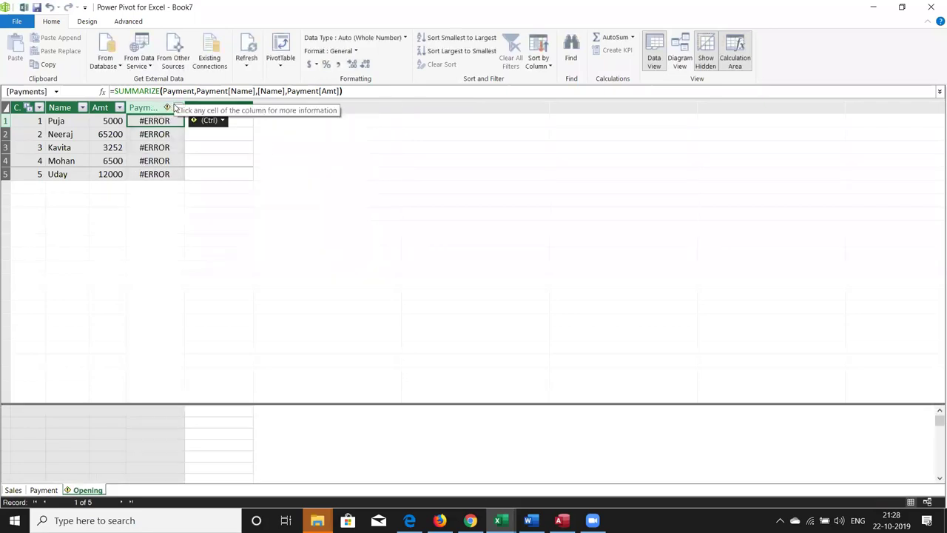
Trim the formula back to SUMMARIZE(Payment, and re-insert [Name] as the grouping column
click(259, 91)
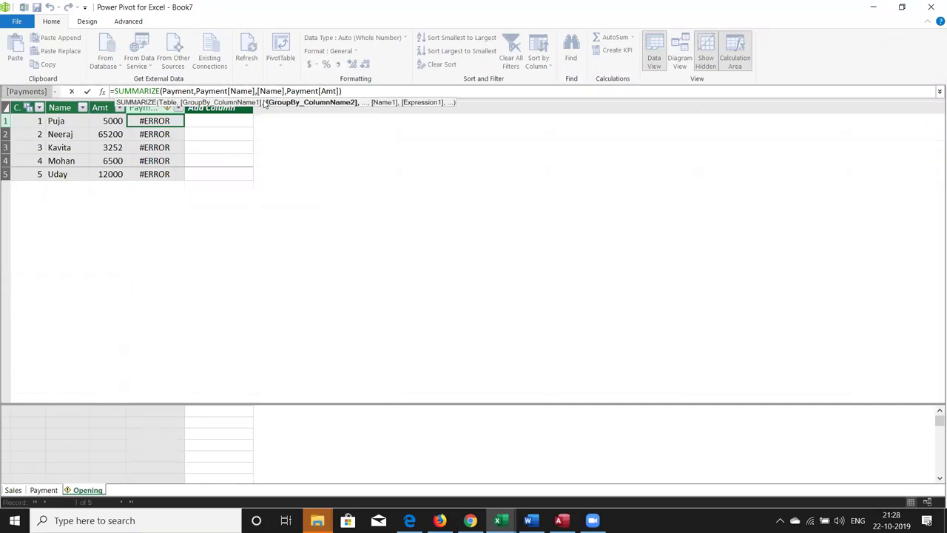
click(360, 91)
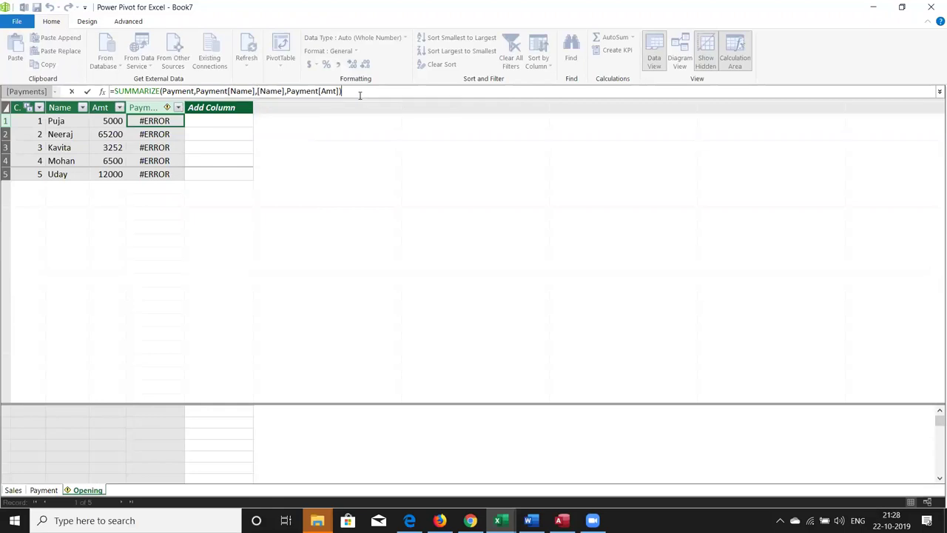
key(BackSpace)
key(BackSpace)
key(BackSpace)
key(BackSpace)
key(BackSpace)
key(BackSpace)
key(BackSpace)
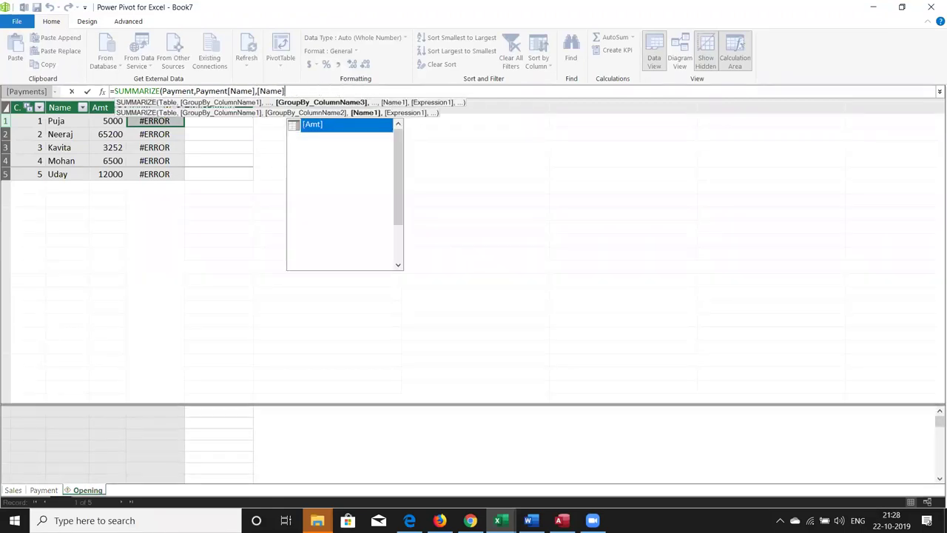
key(BackSpace)
key(BackSpace)
key(BackSpace)
key(BackSpace)
key(BackSpace)
key(BackSpace)
key(BackSpace)
key(BackSpace)
key(BackSpace)
key(BackSpace)
key(BackSpace)
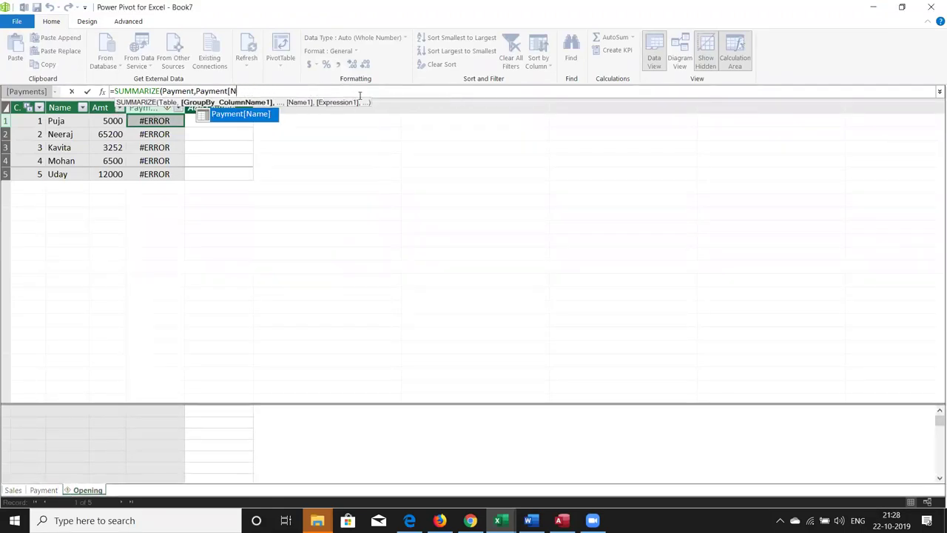
key(BackSpace)
key(BackSpace)
key(BackSpace)
key(BackSpace)
key(BackSpace)
key(BackSpace)
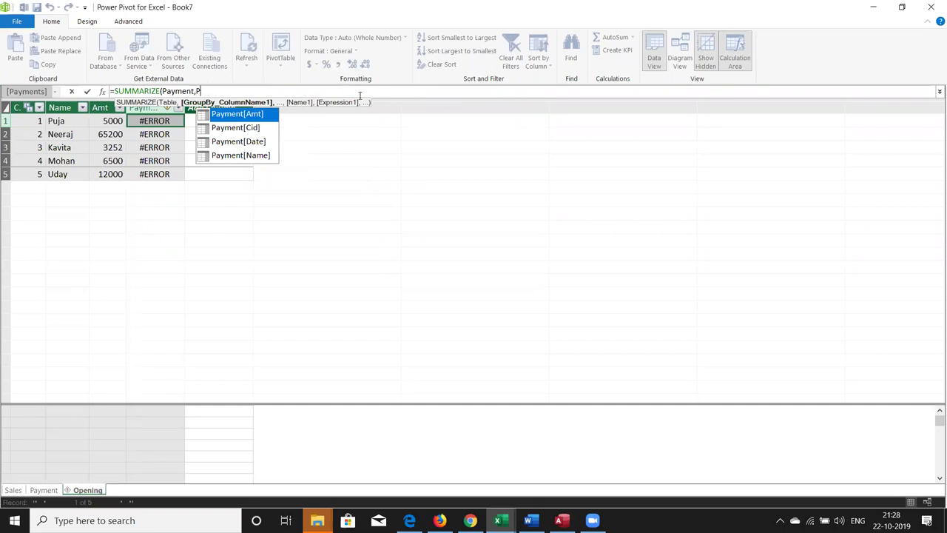
key(BackSpace)
key(Down)
key(Down)
key(Down)
key(Tab)
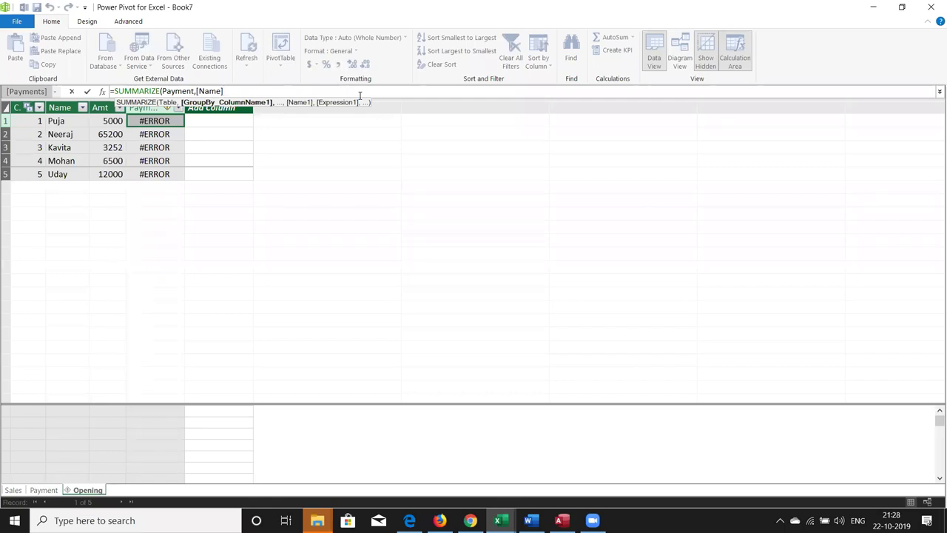
text(,)
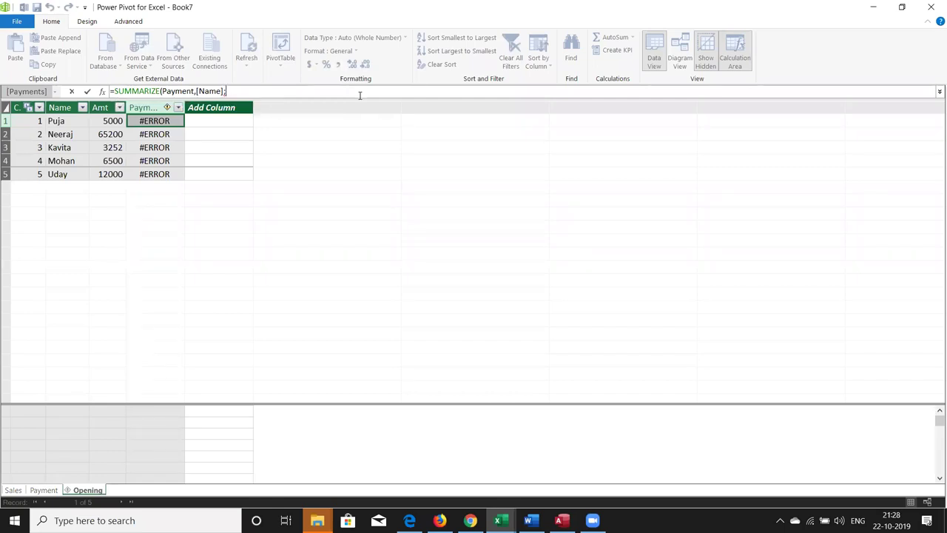
key(BackSpace)
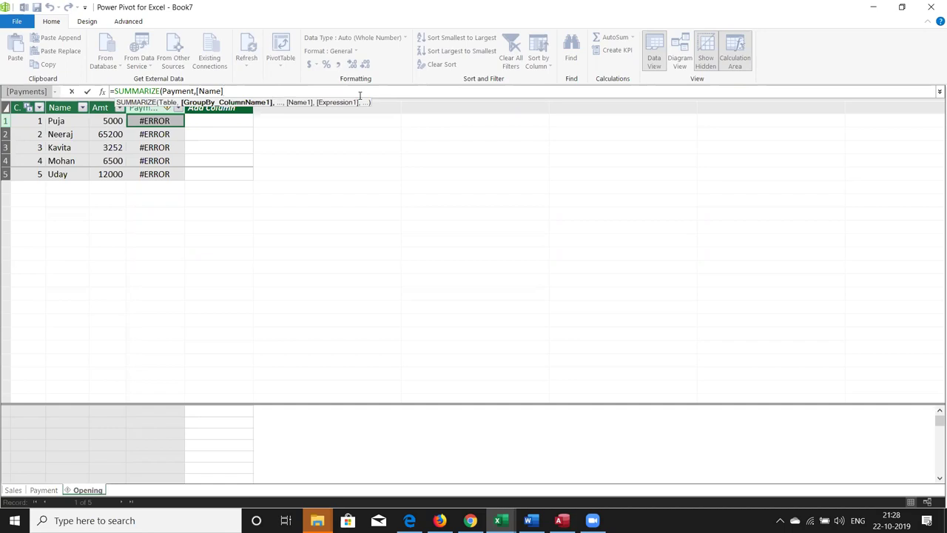
Add Opening[Name] as the next argument by clicking the Name column
text(,)
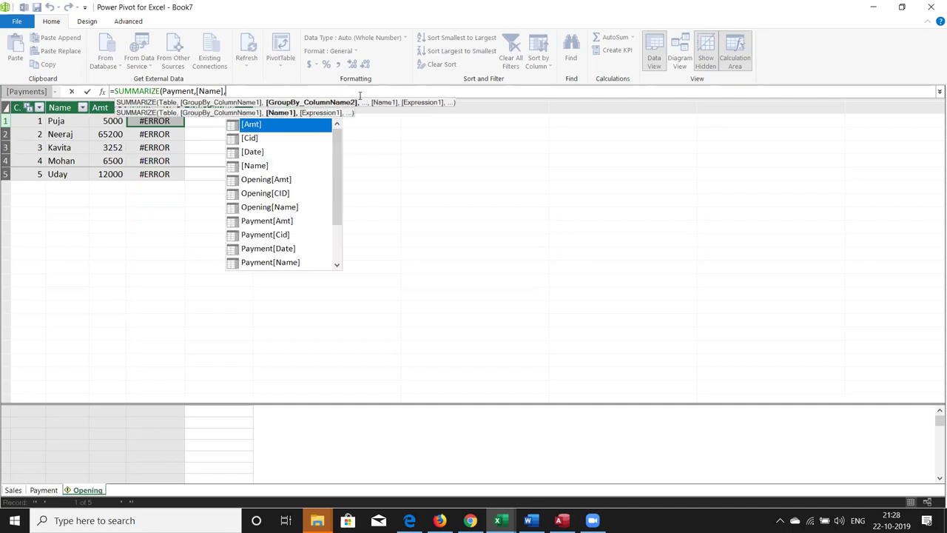
text(,,,,,,,,,,,,,,,,,,,,,)
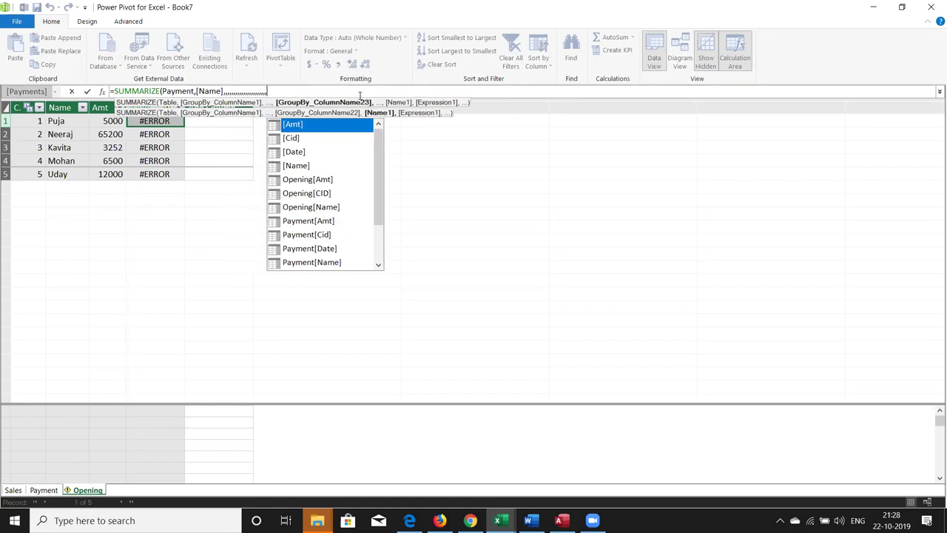
key(BackSpace)
key(BackSpace)
key(BackSpace)
key(BackSpace)
key(BackSpace)
key(BackSpace)
key(BackSpace)
key(BackSpace)
key(BackSpace)
key(BackSpace)
key(BackSpace)
key(BackSpace)
key(BackSpace)
key(BackSpace)
key(BackSpace)
key(BackSpace)
key(BackSpace)
key(BackSpace)
key(BackSpace)
key(BackSpace)
key(BackSpace)
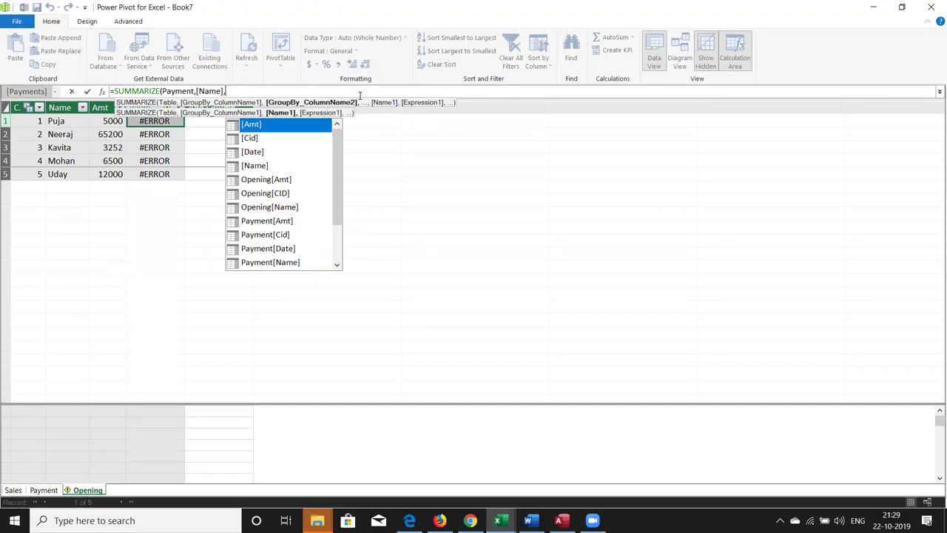
click(53, 122)
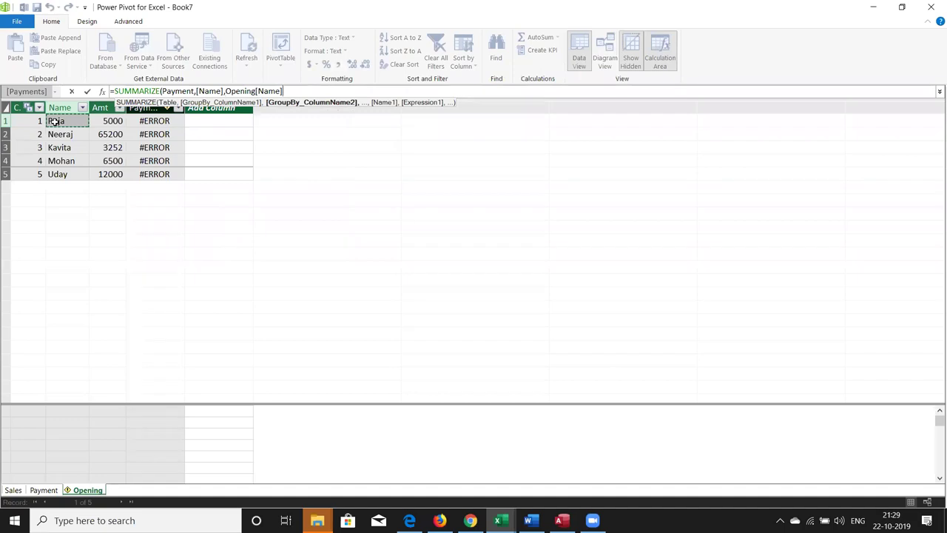
text(,)
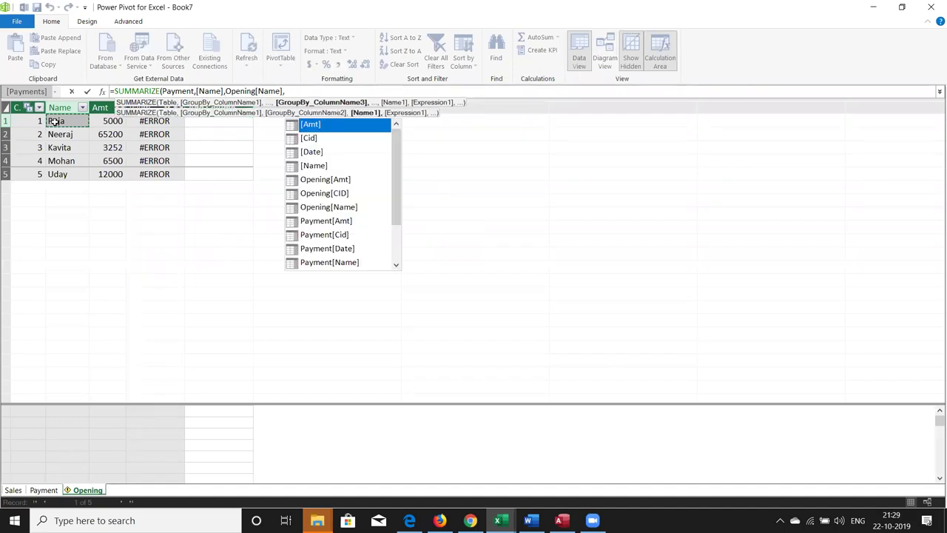
Add Payment[Amt], close the parenthesis and commit the revised SUMMARIZE formula
key(Down)
key(Down)
key(Down)
key(Down)
key(Down)
key(Down)
key(Down)
key(Up)
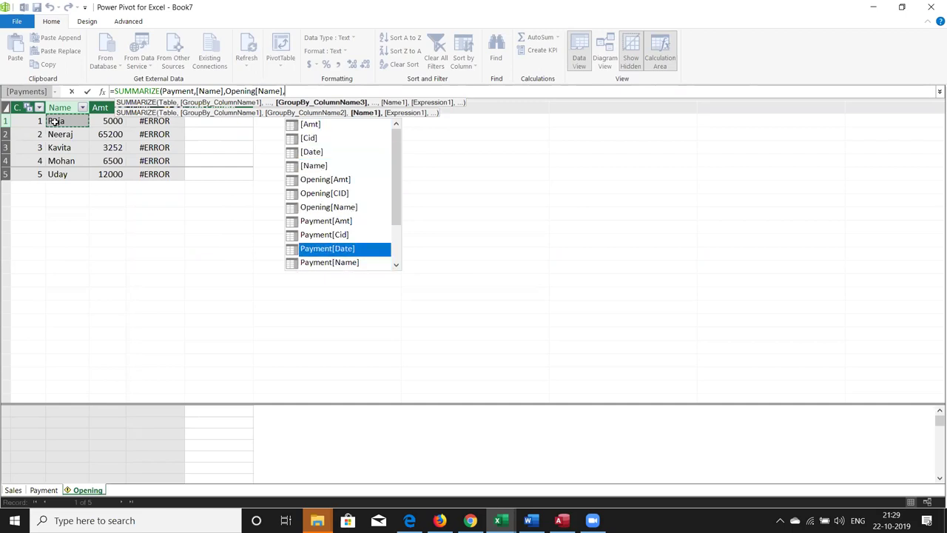
key(Up)
key(Up)
key(Tab)
text())
key(Return)
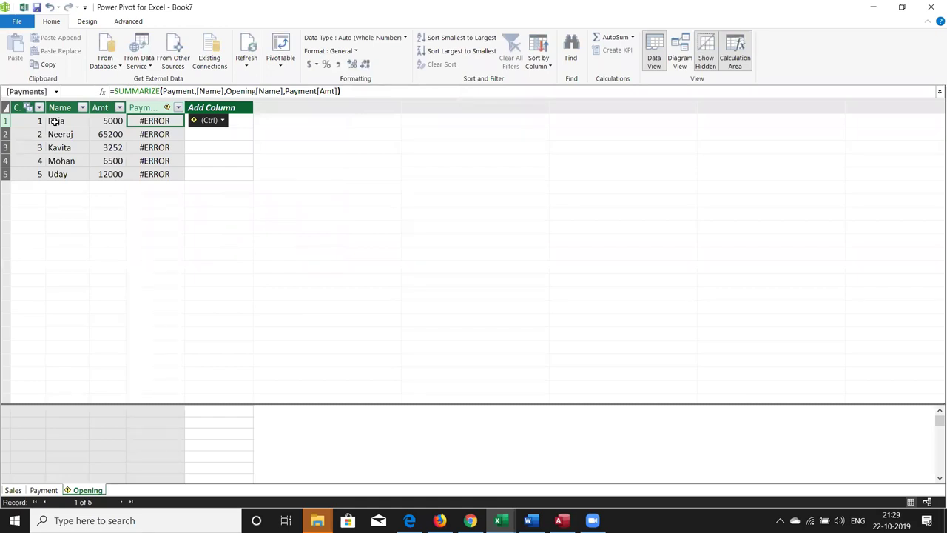
key(alt+Tab)
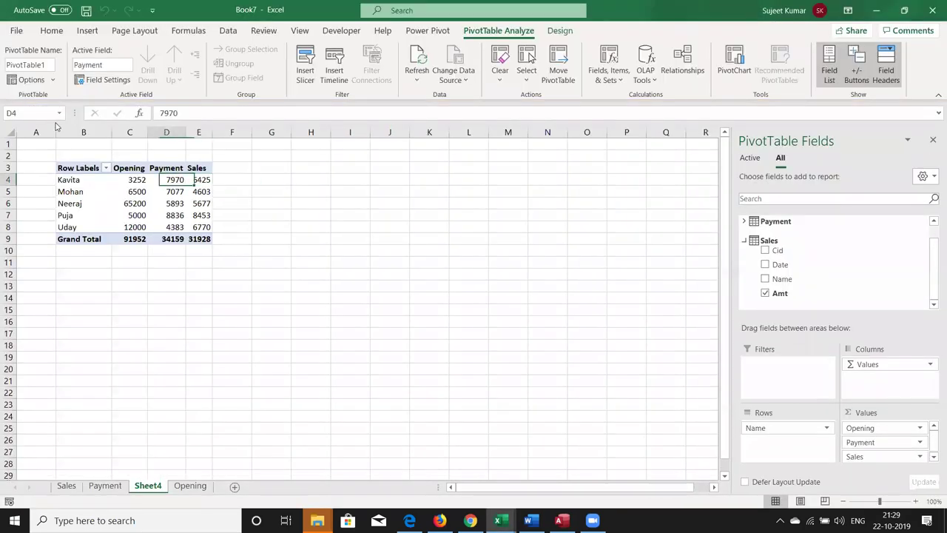
key(Left)
key(Right)
key(Right)
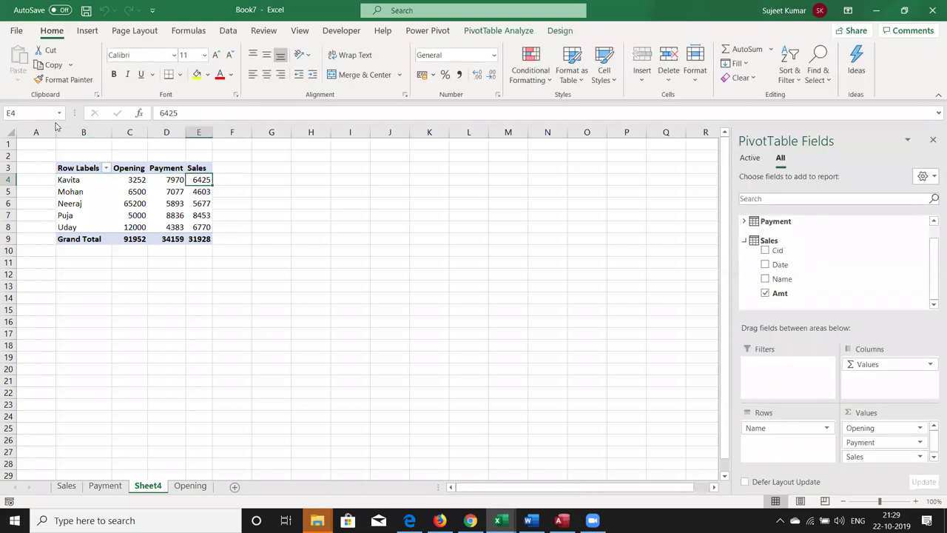
key(alt+Tab)
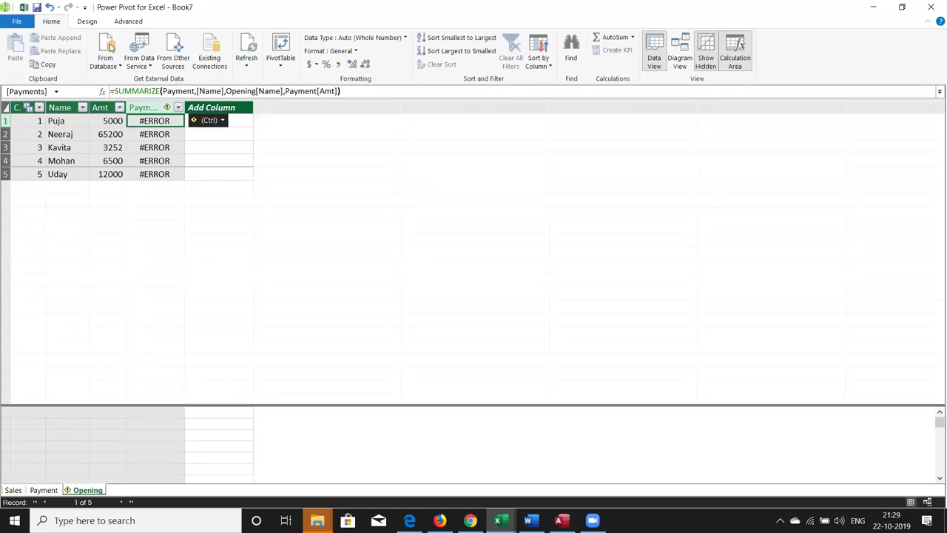
Enter =RELATED(payment.amt) as the Payments column formula
mouse_move(193, 119)
click(176, 123)
text(=)
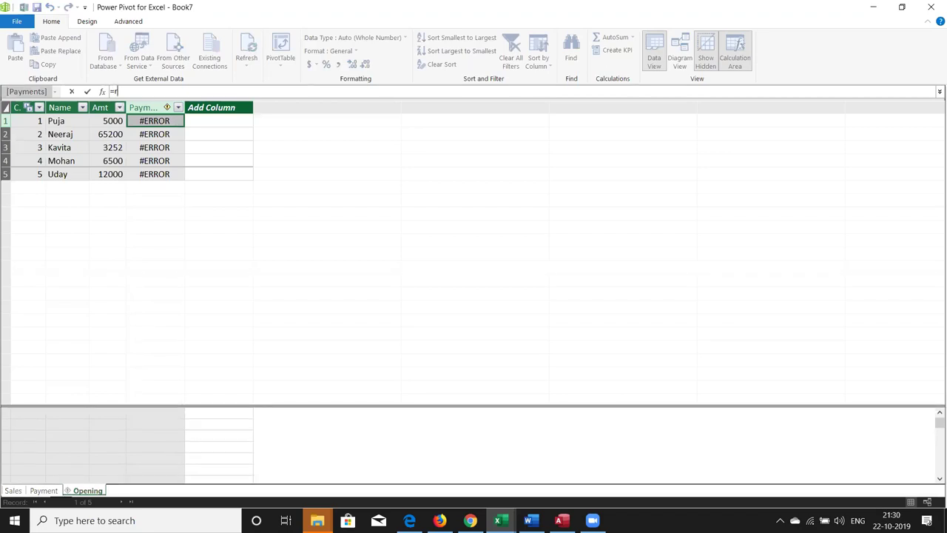
text(re)
key(Tab)
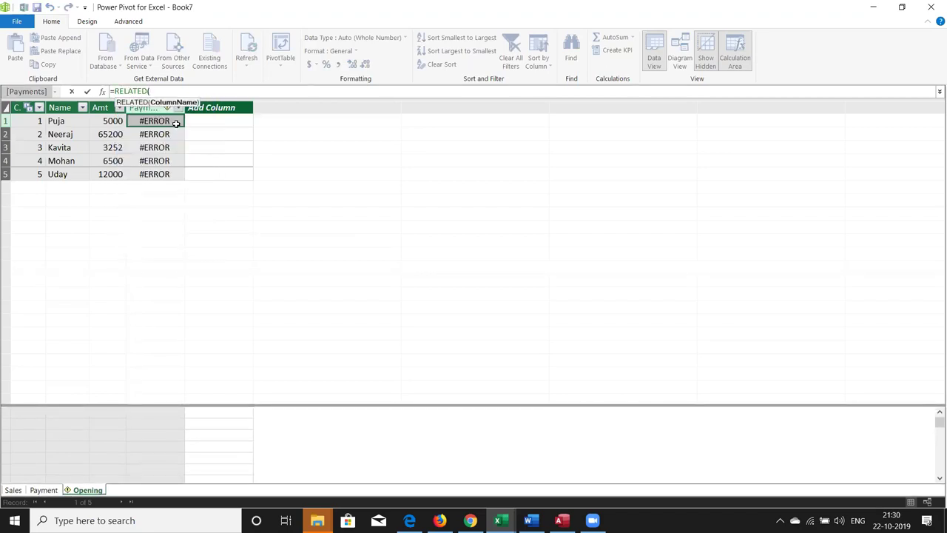
text(pa)
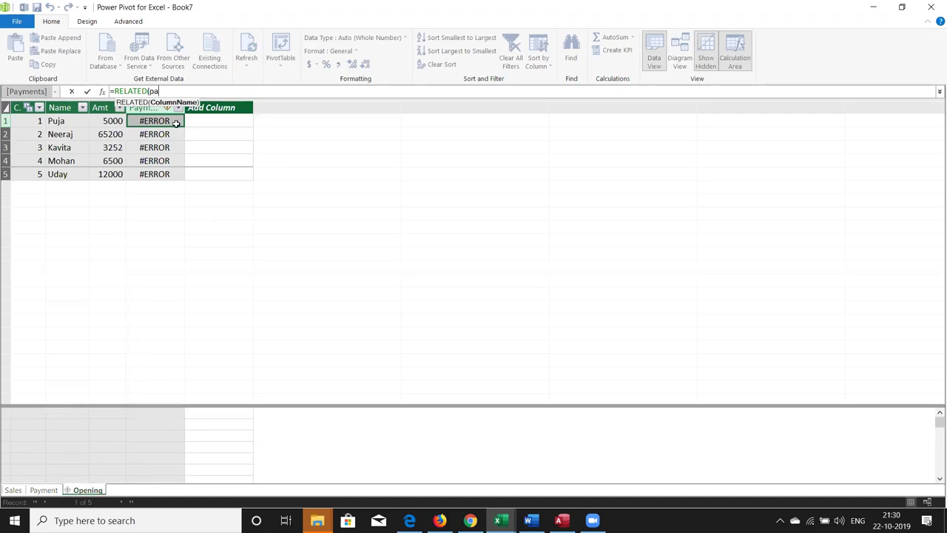
text(yment)
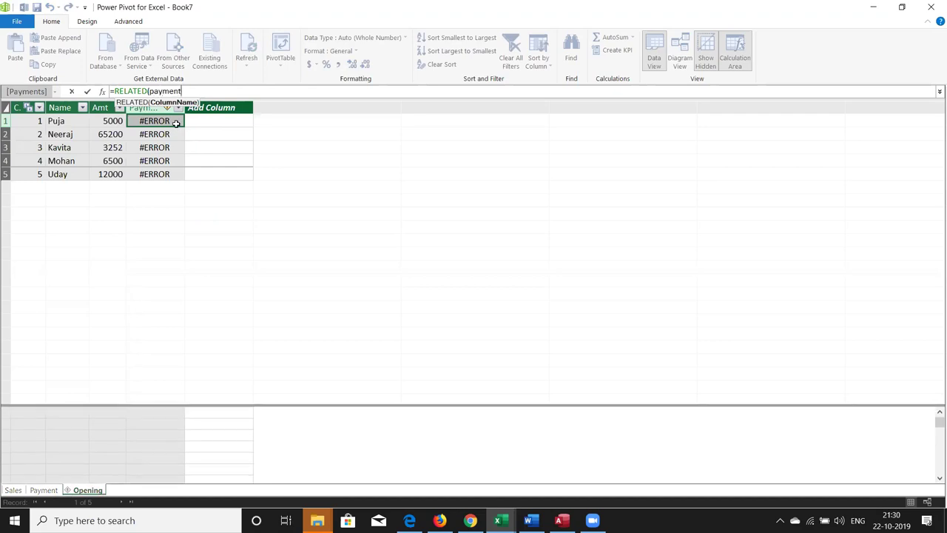
text(.)
text(amt)
text())
key(Return)
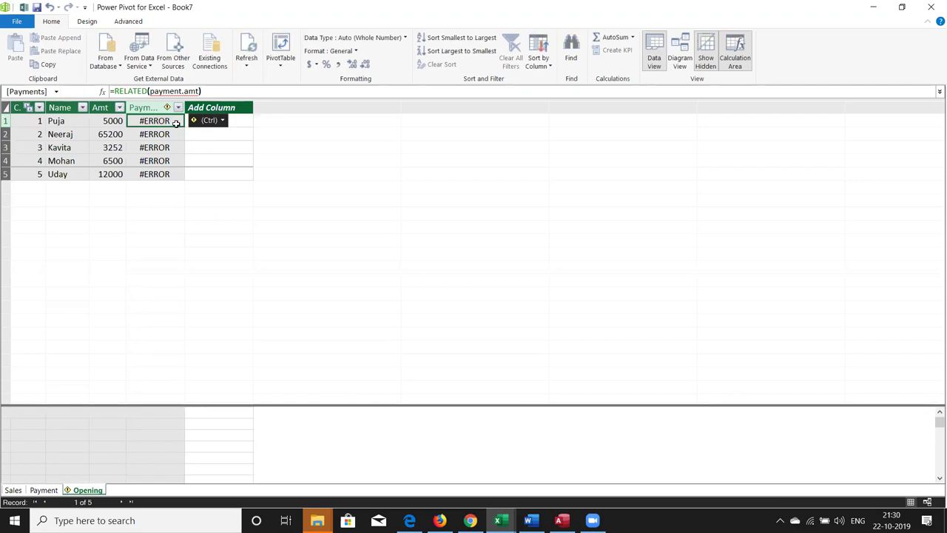
Erase the RELATED formula back down to the equals sign
click(150, 91)
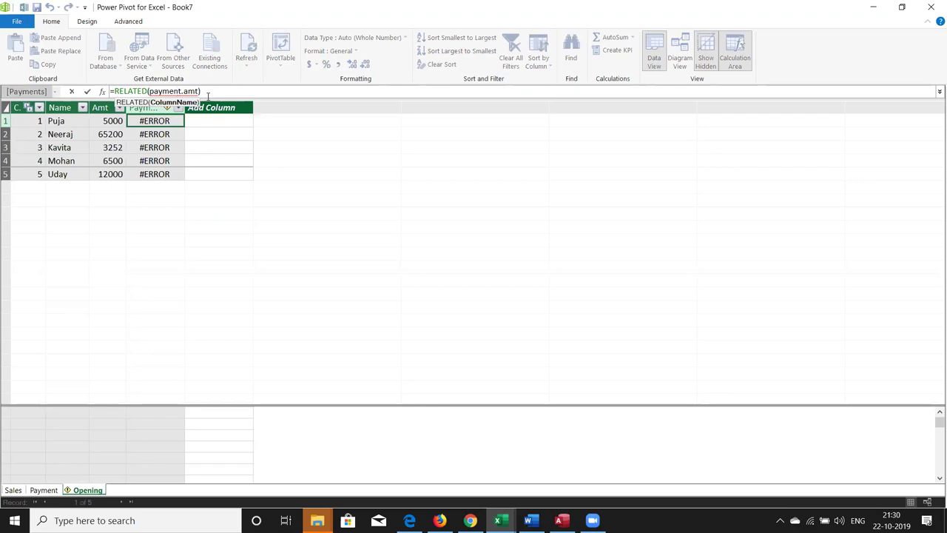
click(211, 90)
key(BackSpace)
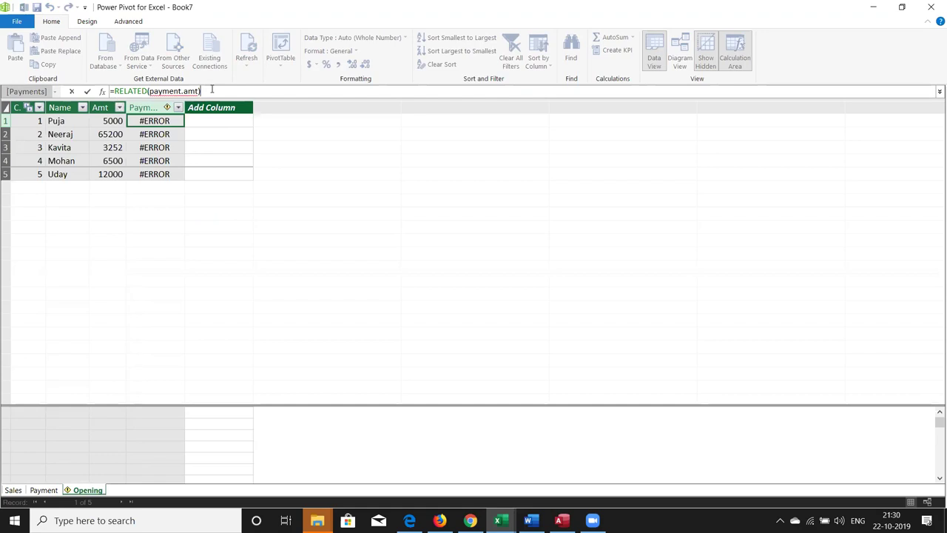
key(BackSpace)
key(BackSpace)
key(BackSpace)
key(BackSpace)
key(BackSpace)
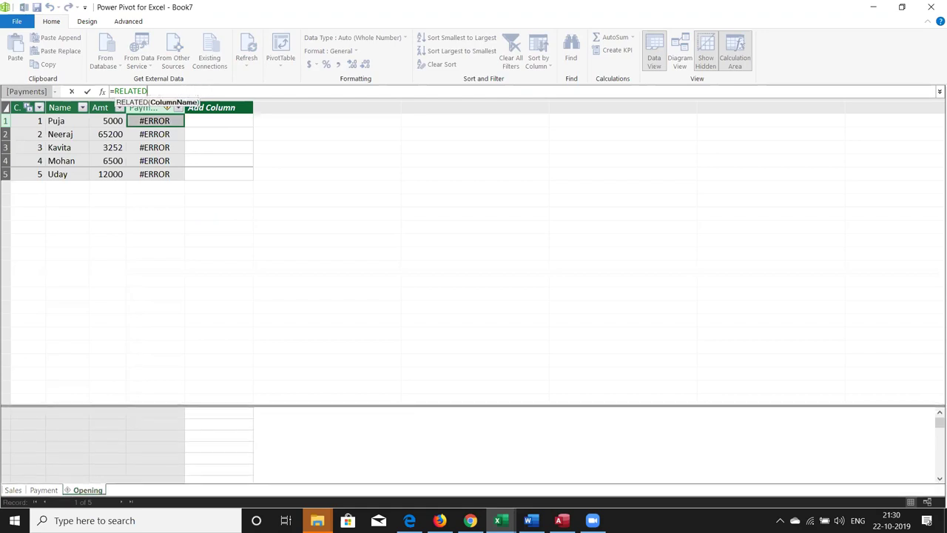
key(BackSpace)
key(BackSpace)
key(BackSpace)
key(BackSpace)
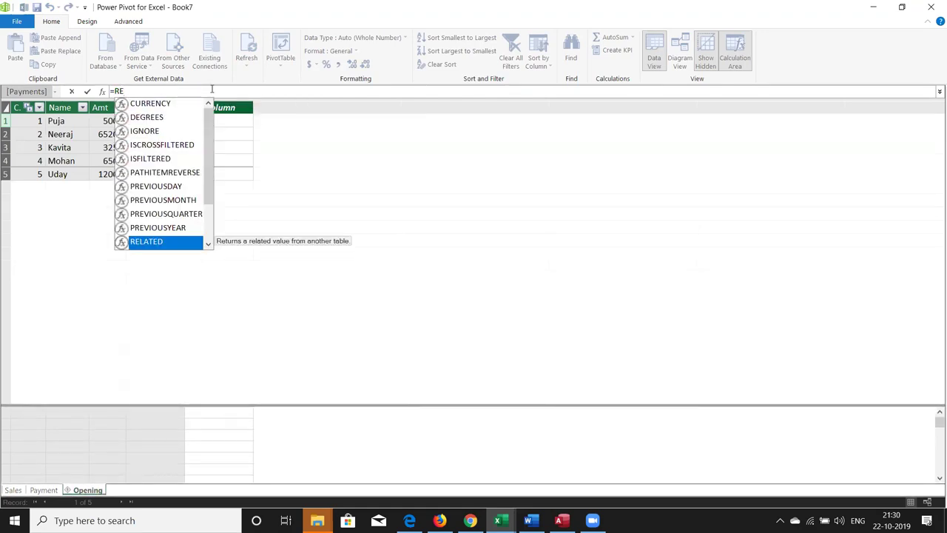
key(BackSpace)
key(Escape)
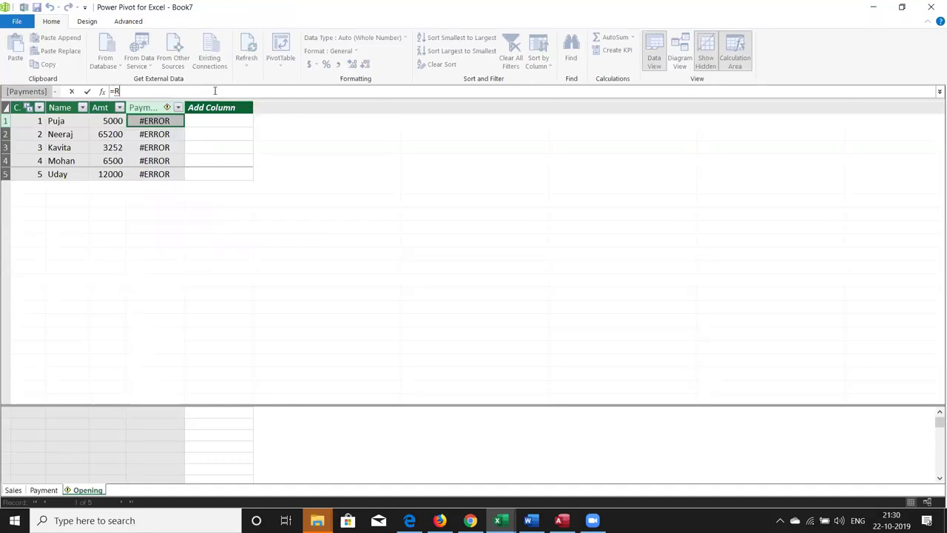
key(BackSpace)
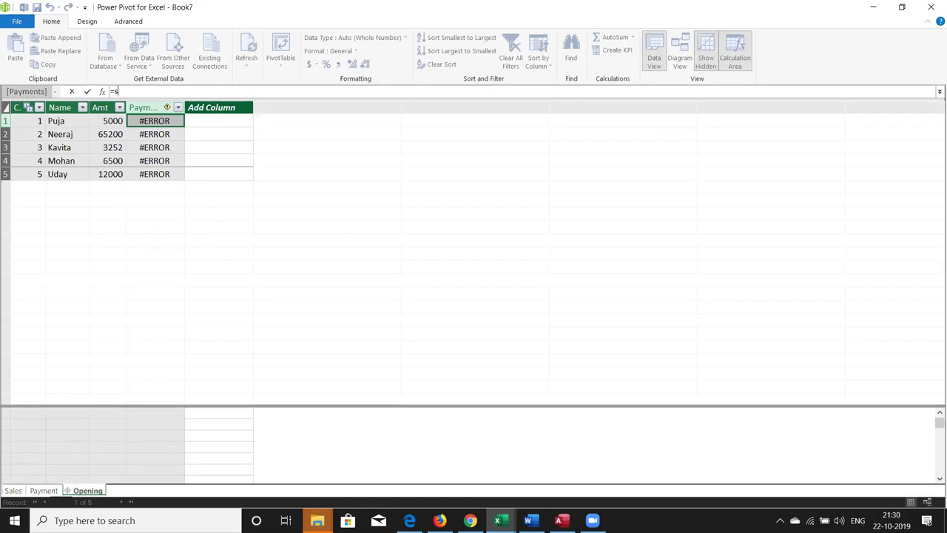
Pick SUMX from the function suggestions as the Payments formula's function
text(sum)
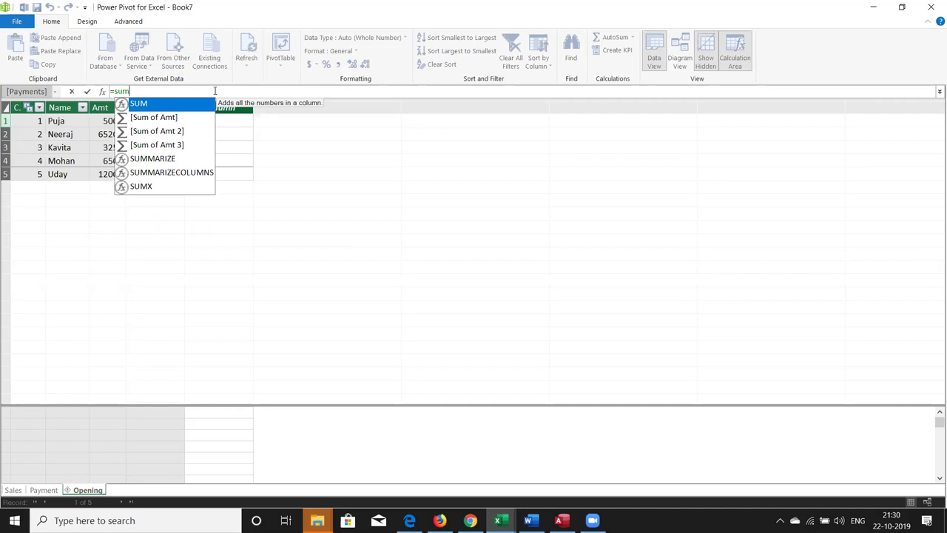
key(Return)
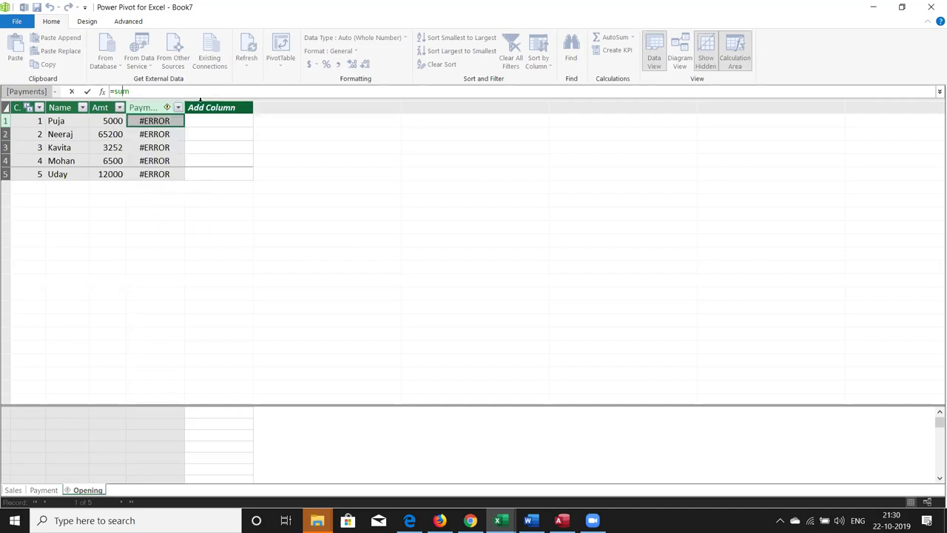
key(BackSpace)
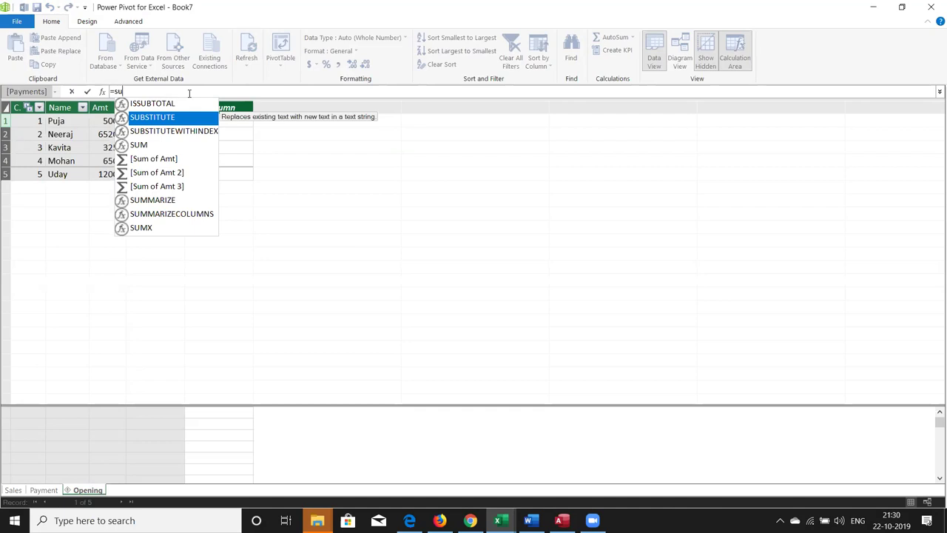
key(Down)
key(Down)
key(Down)
key(Down)
key(Down)
key(Down)
key(Down)
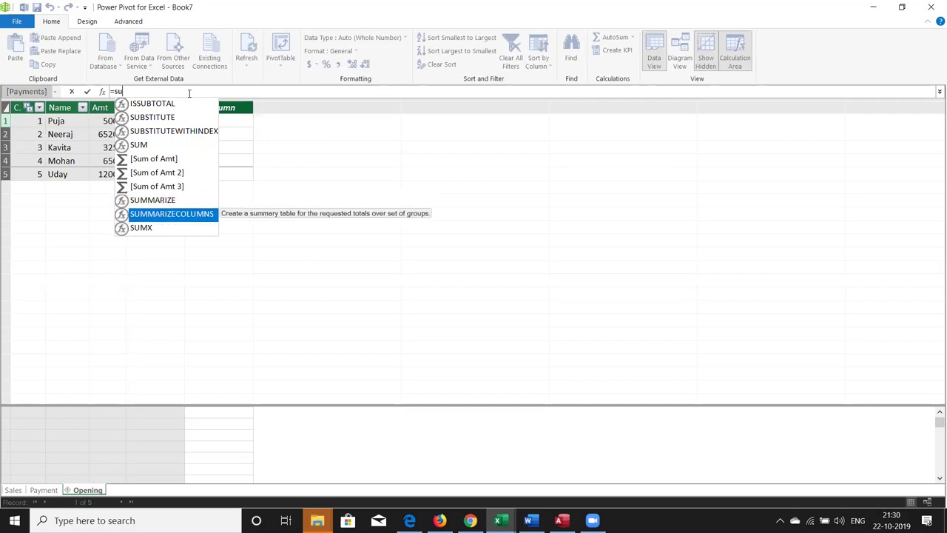
key(Down)
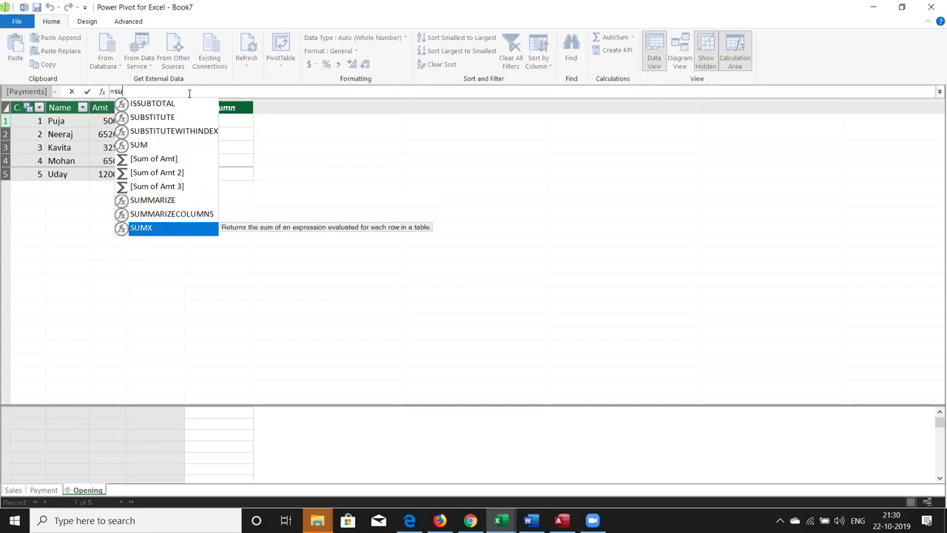
key(Up)
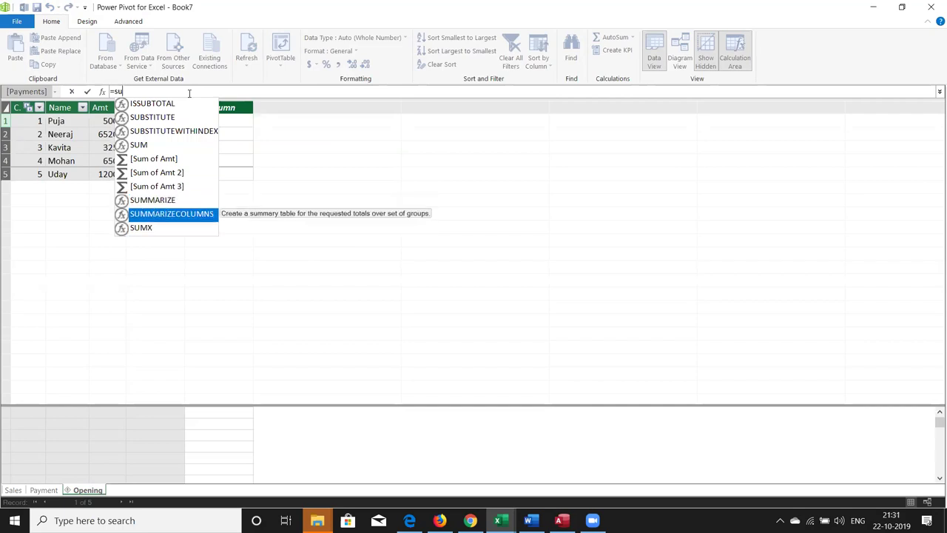
key(Up)
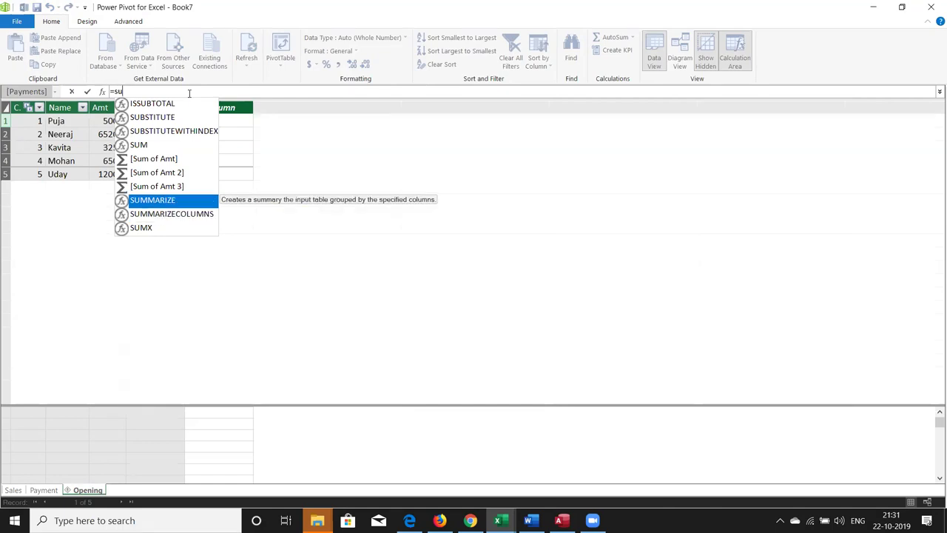
key(Down)
key(Down)
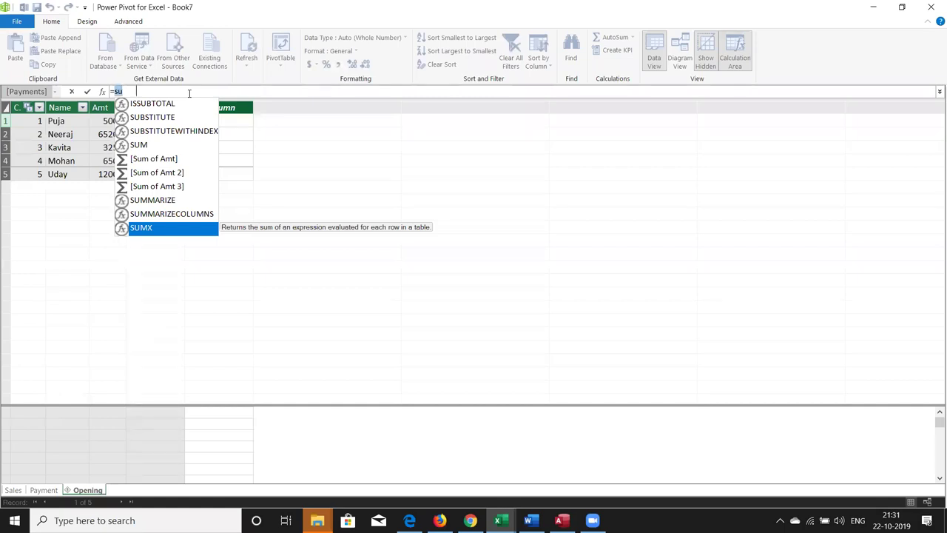
key(Tab)
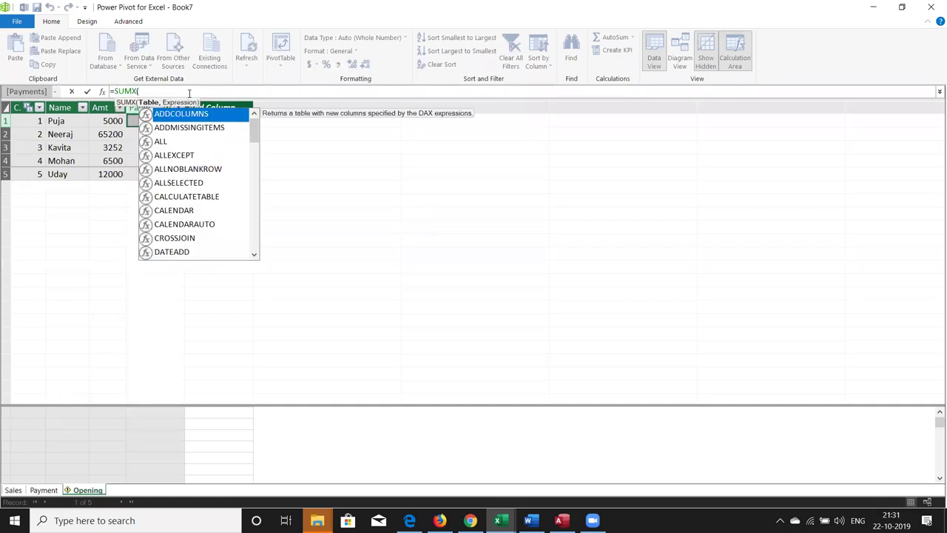
Begin the table argument by choosing the Payment table
key(Down)
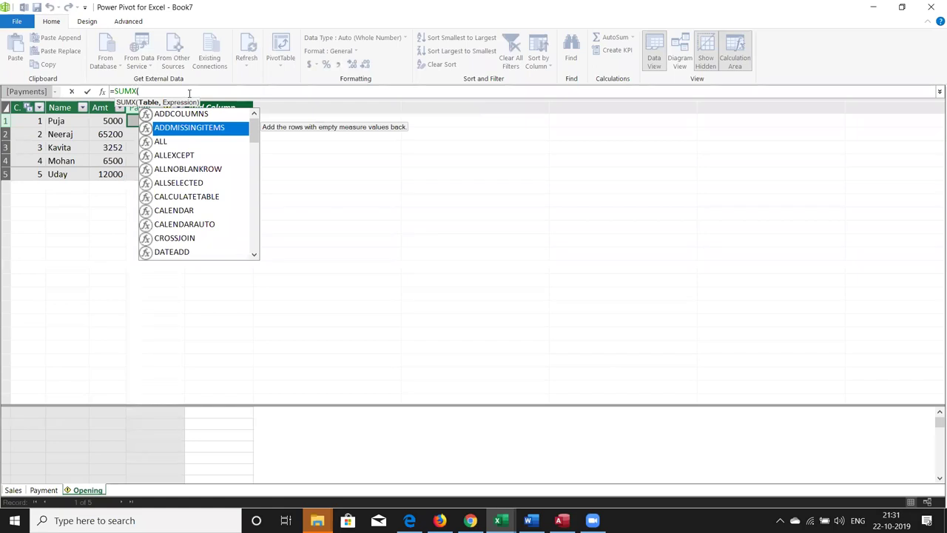
key(Down)
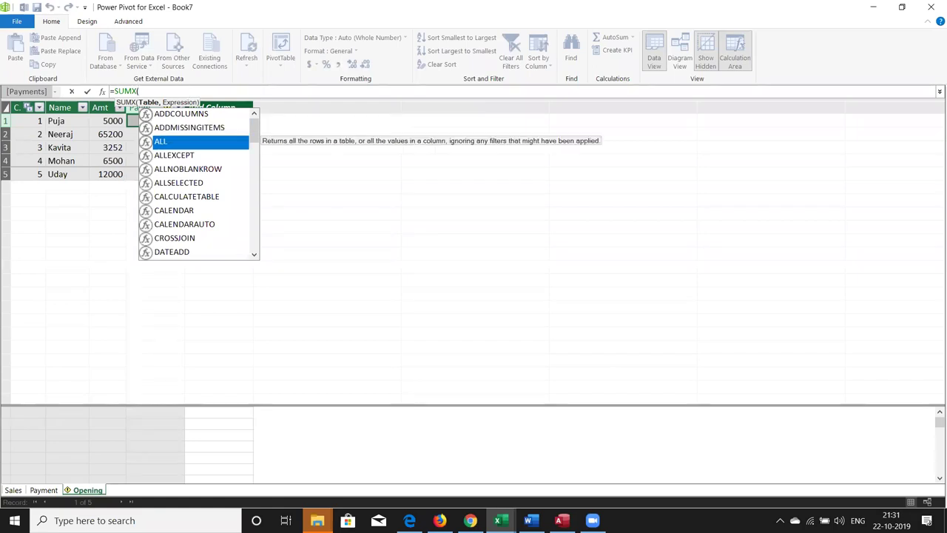
text(p)
key(Down)
Complete and commit =SUMX(Payment,Payment[Amt]), giving 34159 in every Payments row
key(Tab)
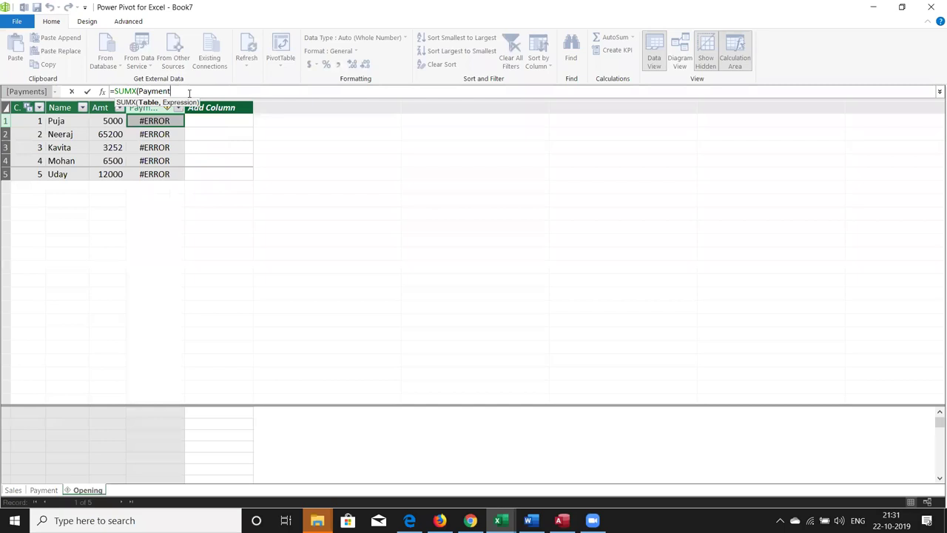
text(,)
text(am)
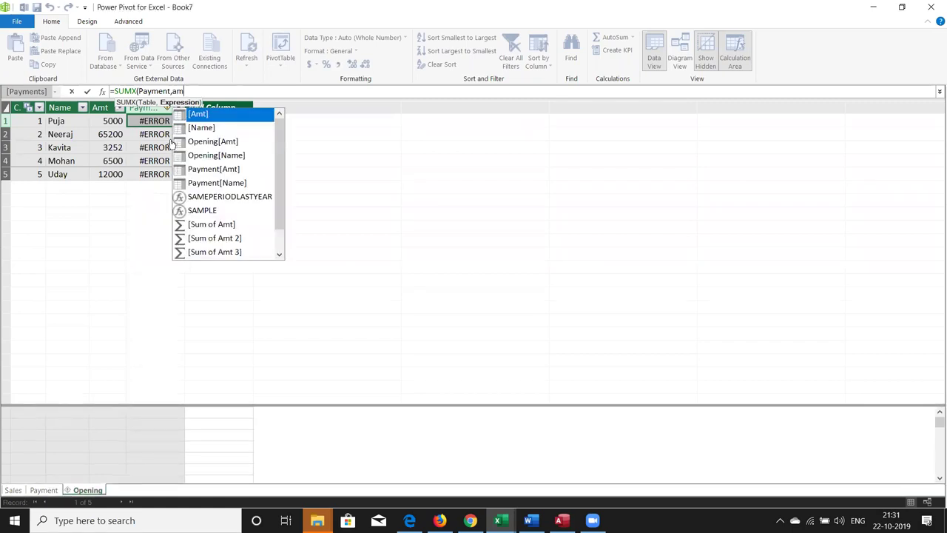
key(BackSpace)
key(BackSpace)
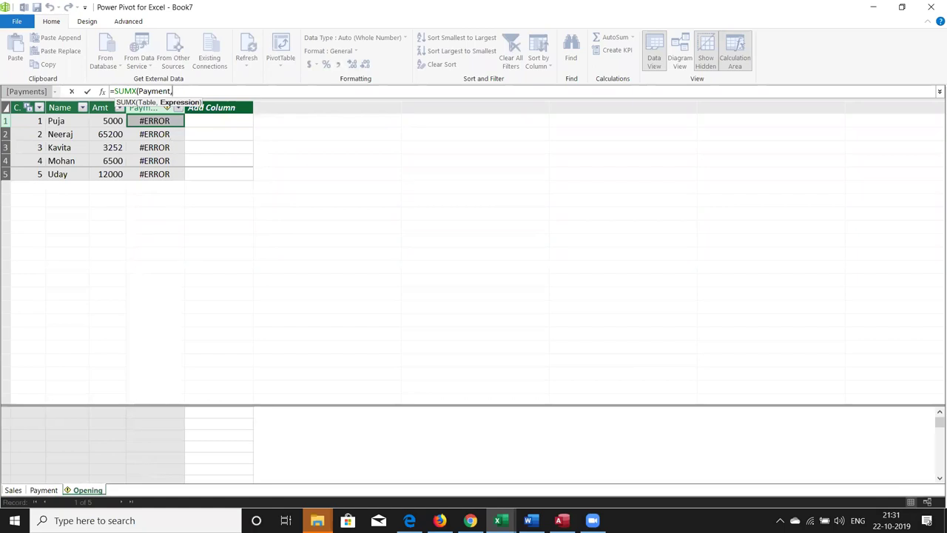
text(apa)
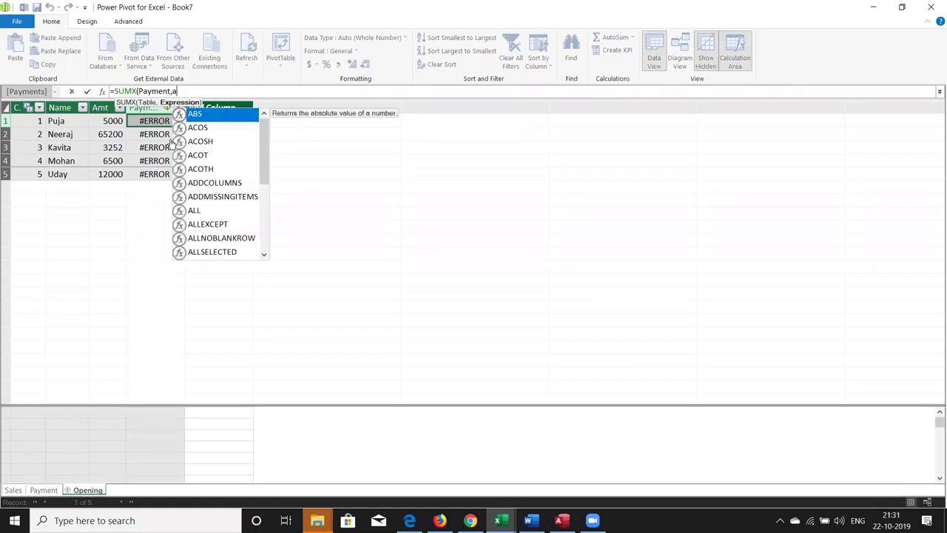
text(ay)
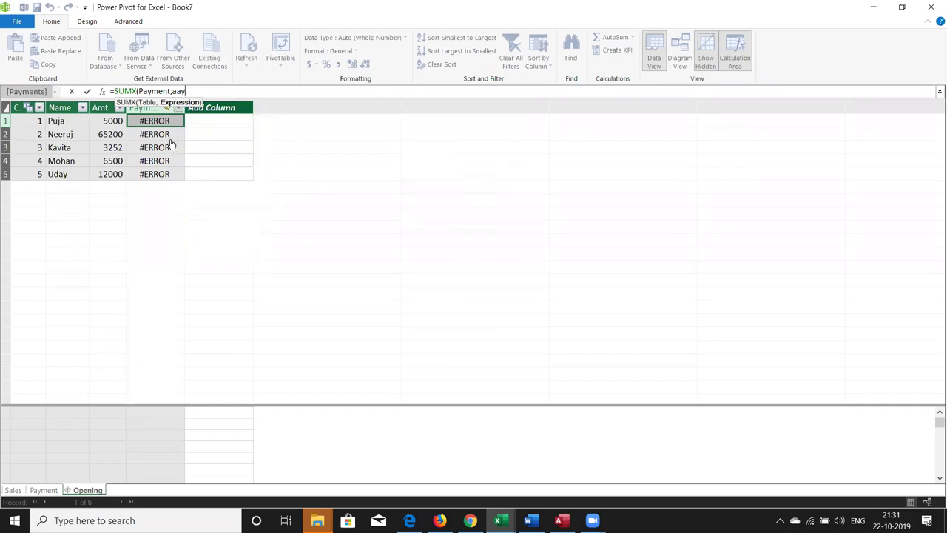
key(BackSpace)
key(BackSpace)
key(BackSpace)
text(pay)
key(Down)
key(Tab)
text())
key(Return)
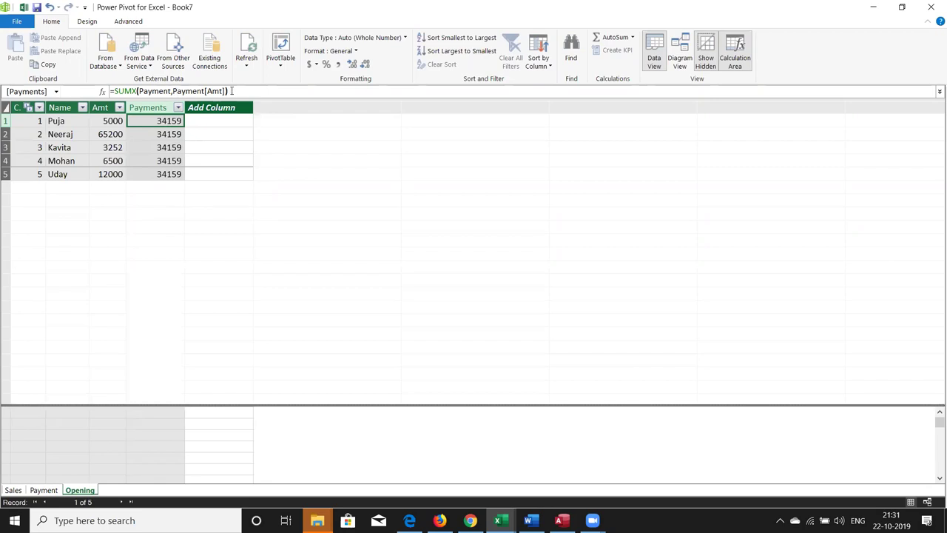
click(232, 90)
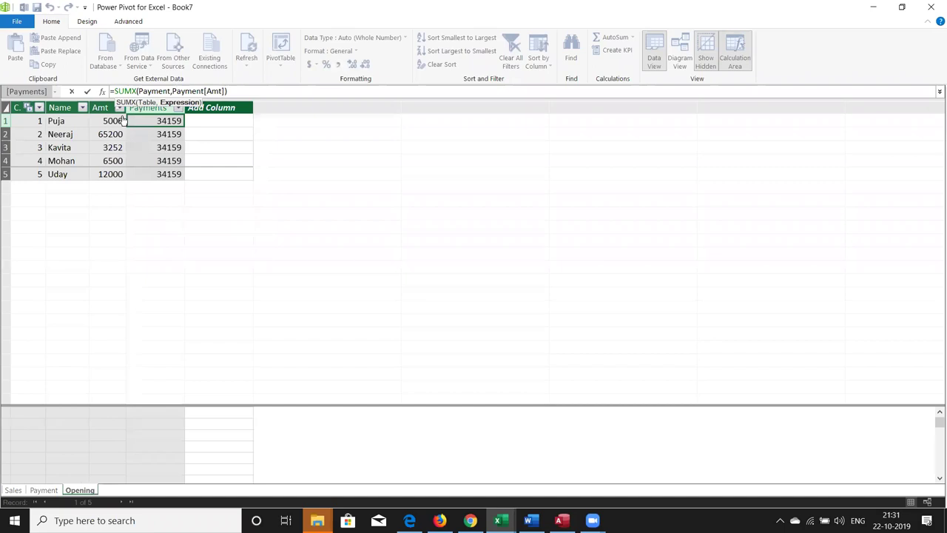
text(=)
click(65, 121)
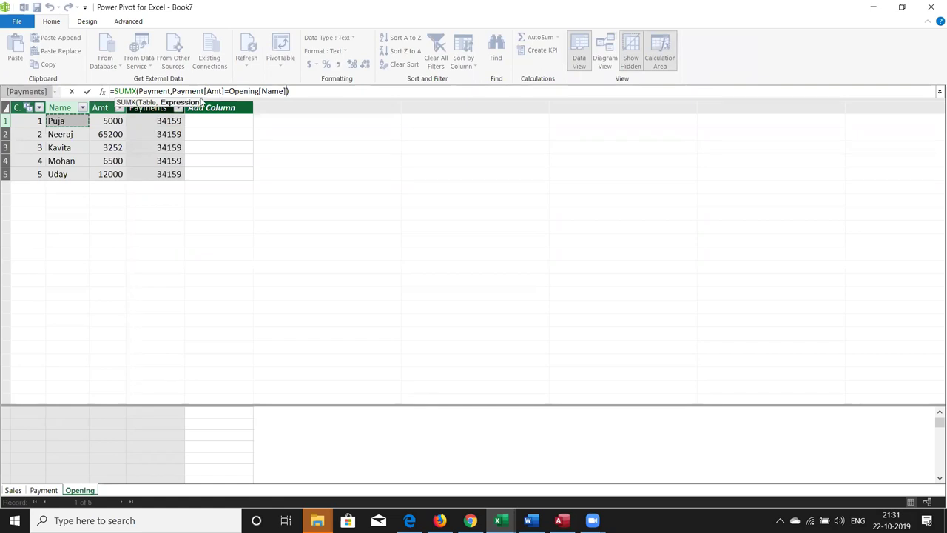
double_click(216, 91)
click(220, 90)
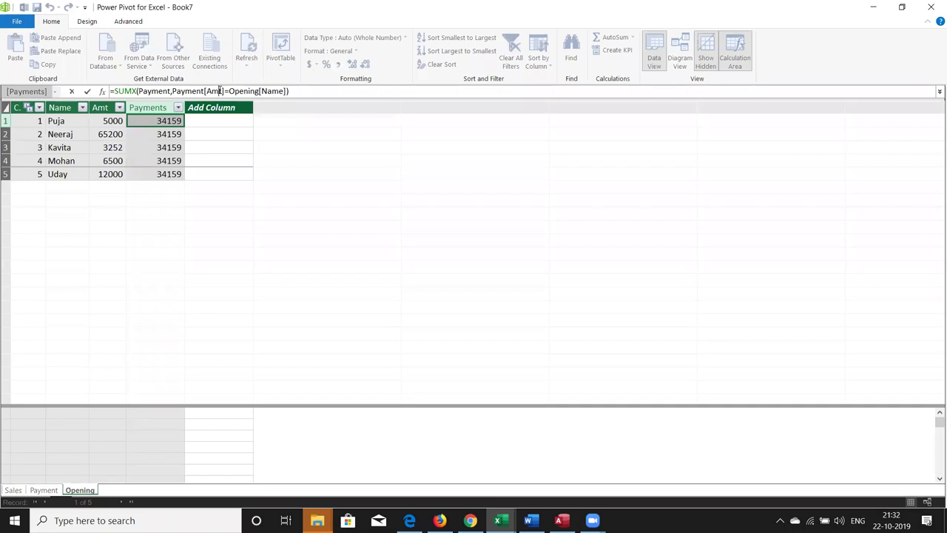
double_click(215, 91)
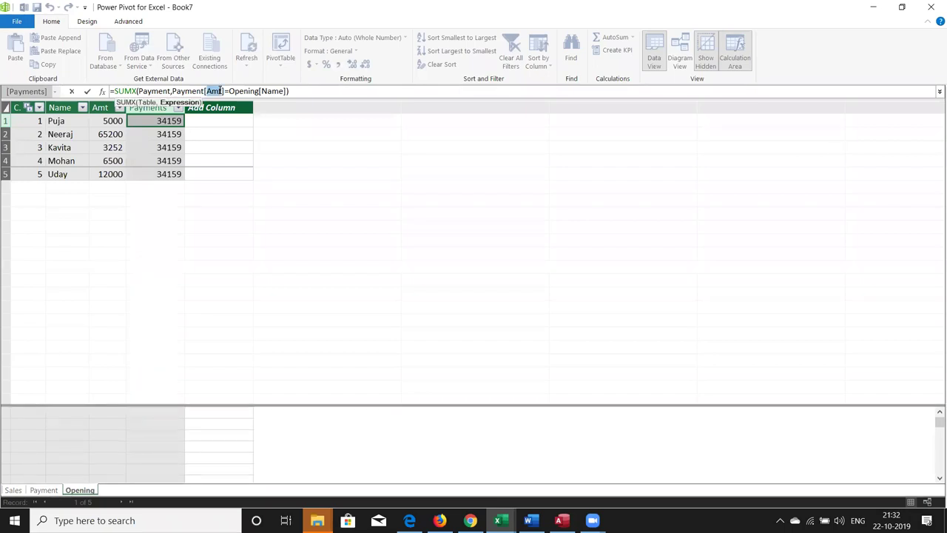
text(N)
key(Tab)
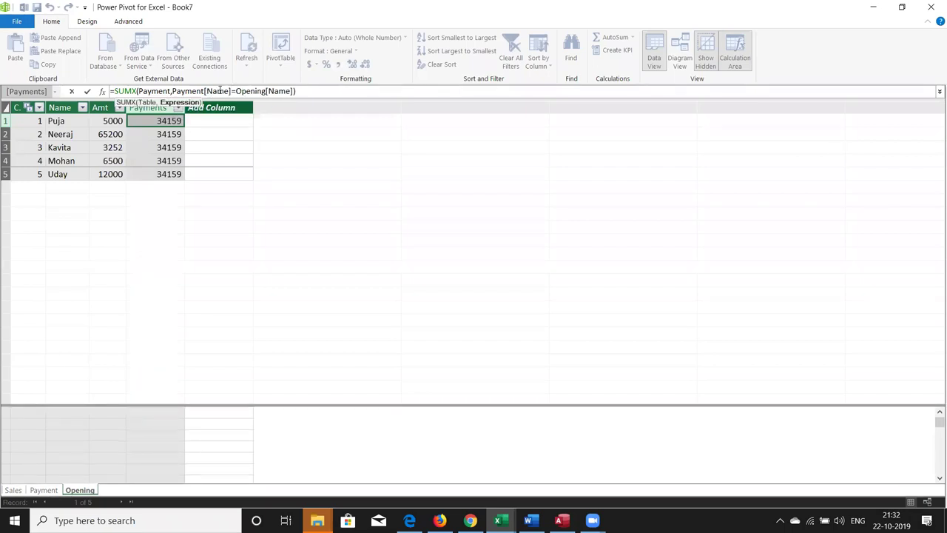
key(Return)
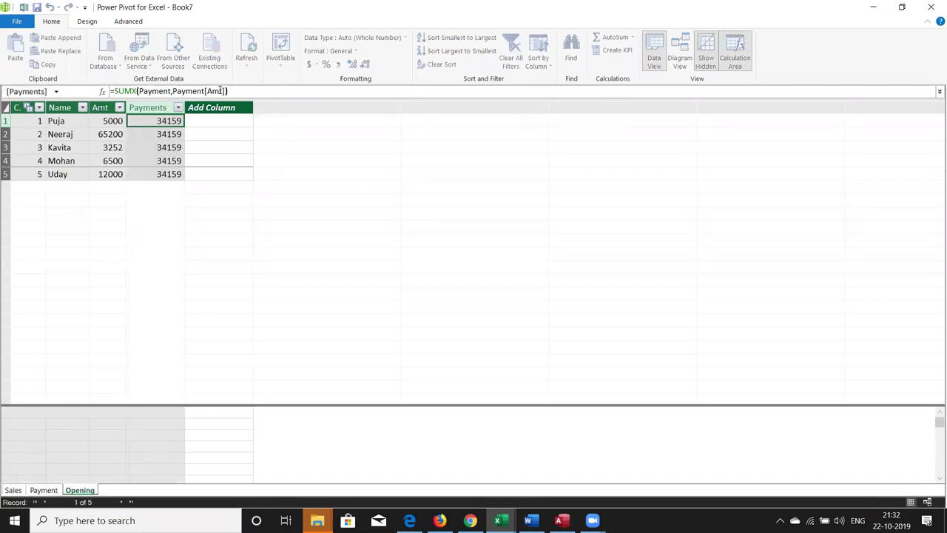
key(alt+Tab)
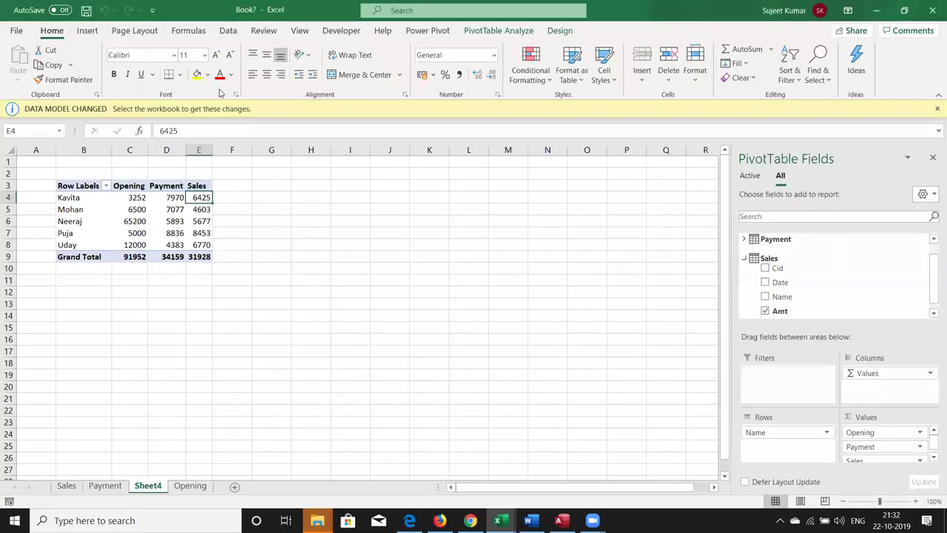
key(Down)
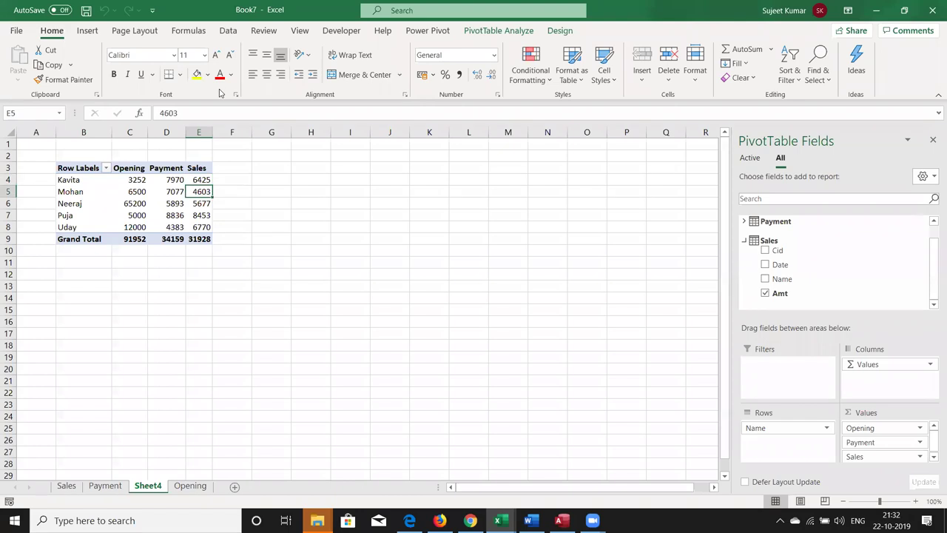
key(alt+Tab)
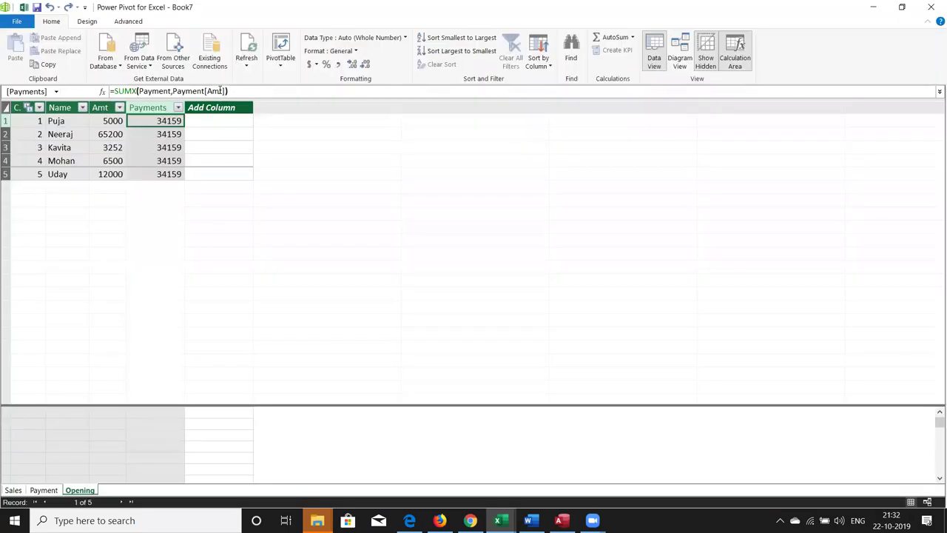
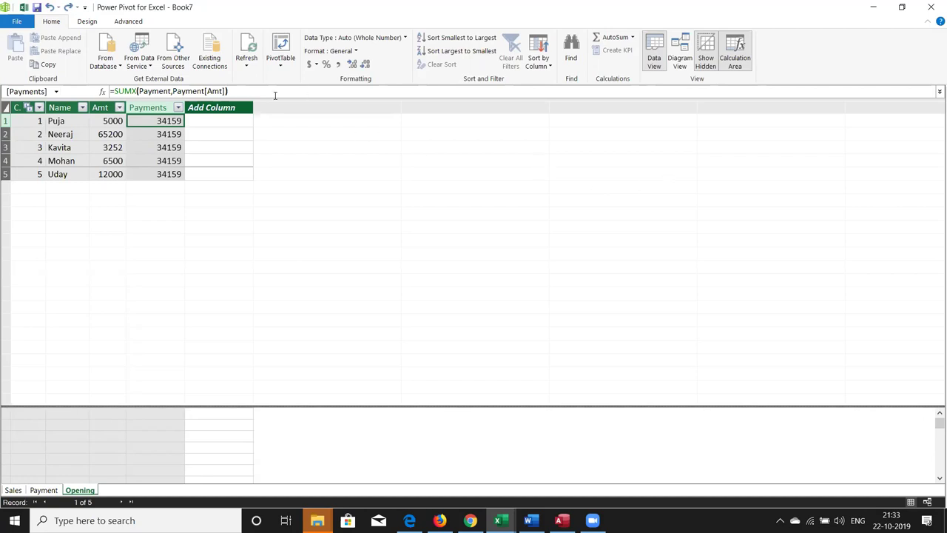
Replace the SUMX formula with CALCULATE(SUM(Payment[Amt]) using autocomplete
click(274, 92)
key(BackSpace)
key(BackSpace)
key(BackSpace)
key(BackSpace)
key(BackSpace)
key(BackSpace)
key(BackSpace)
key(BackSpace)
key(BackSpace)
key(BackSpace)
key(BackSpace)
key(BackSpace)
key(BackSpace)
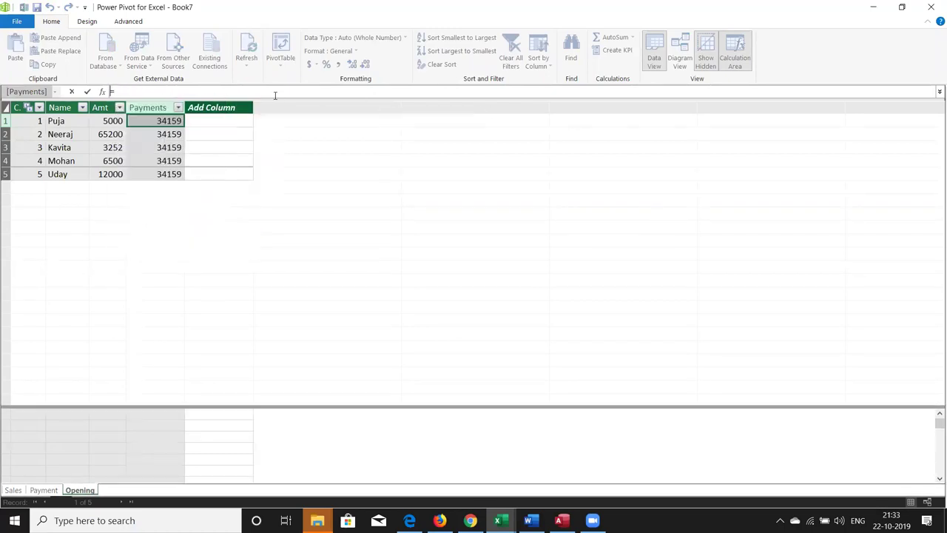
text(ca)
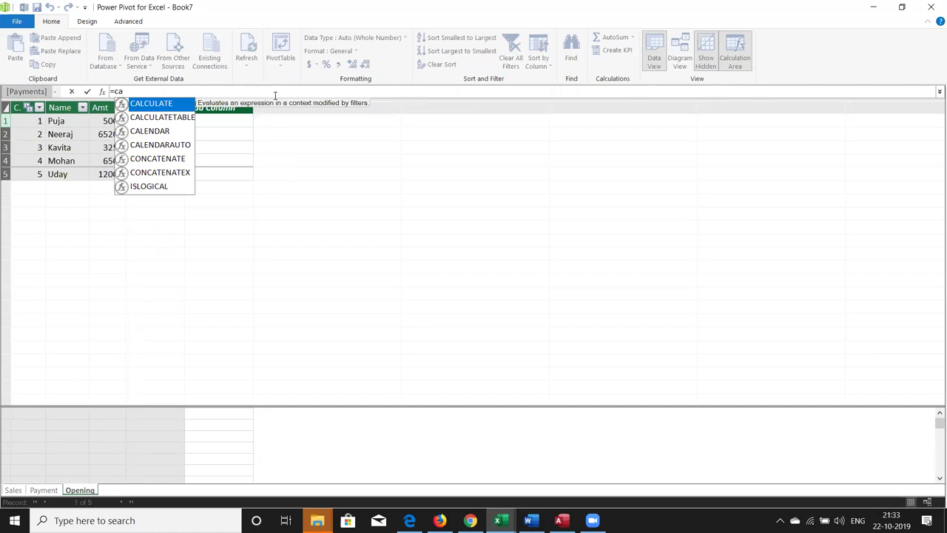
key(Tab)
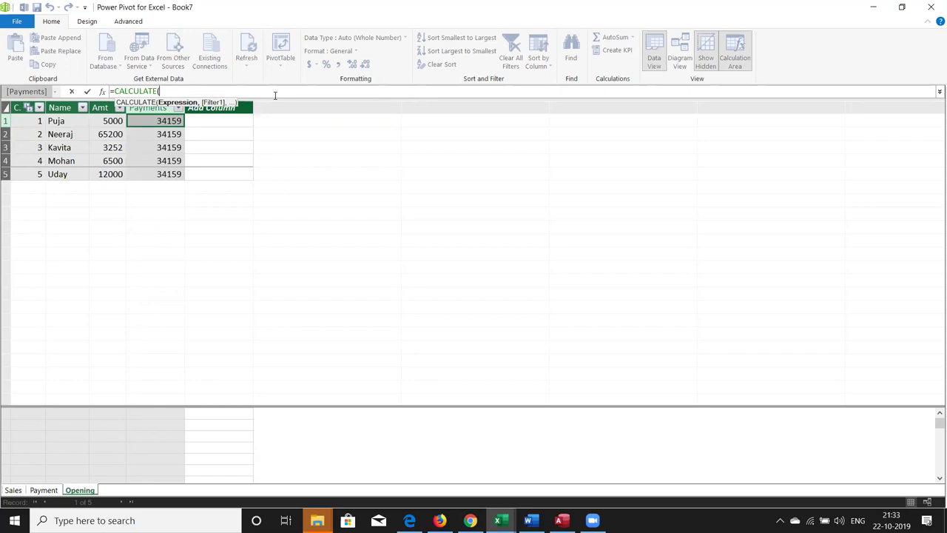
text(sum)
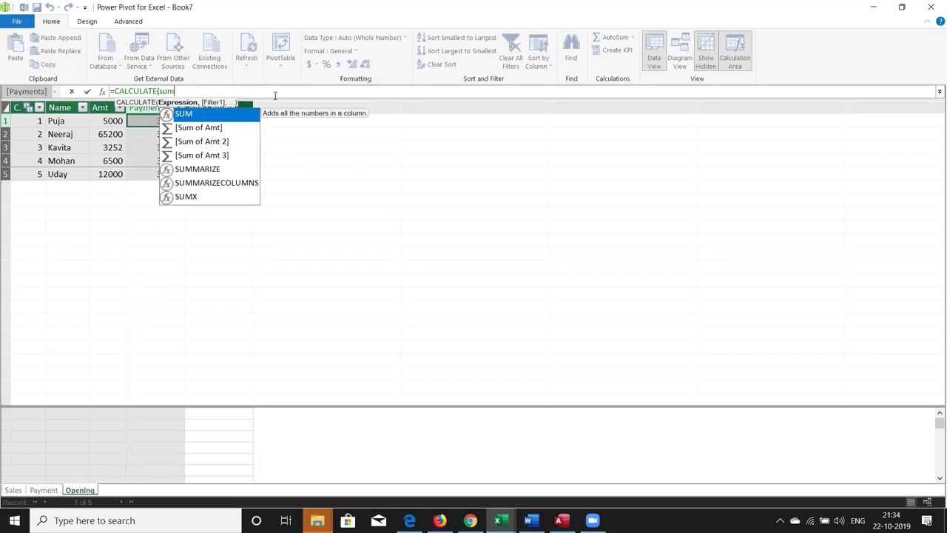
key(Tab)
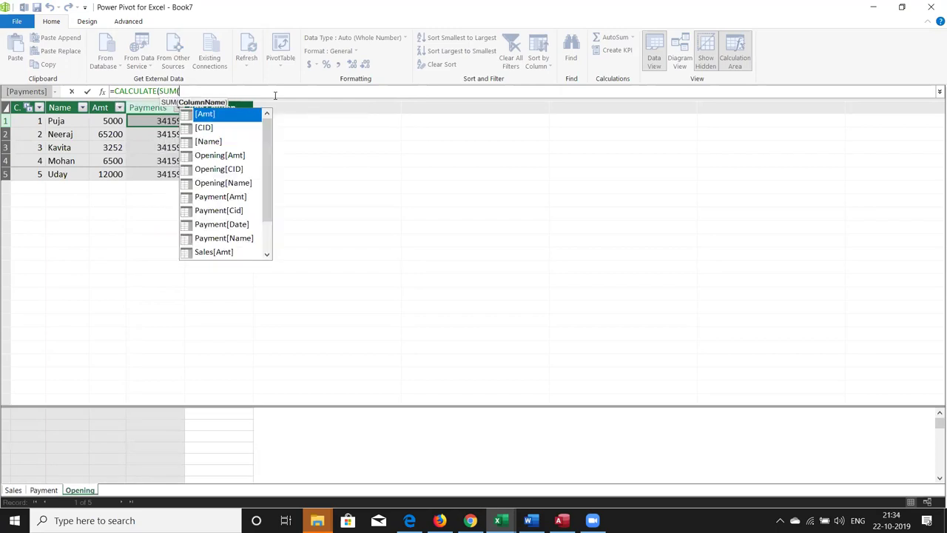
key(Down)
key(Down)
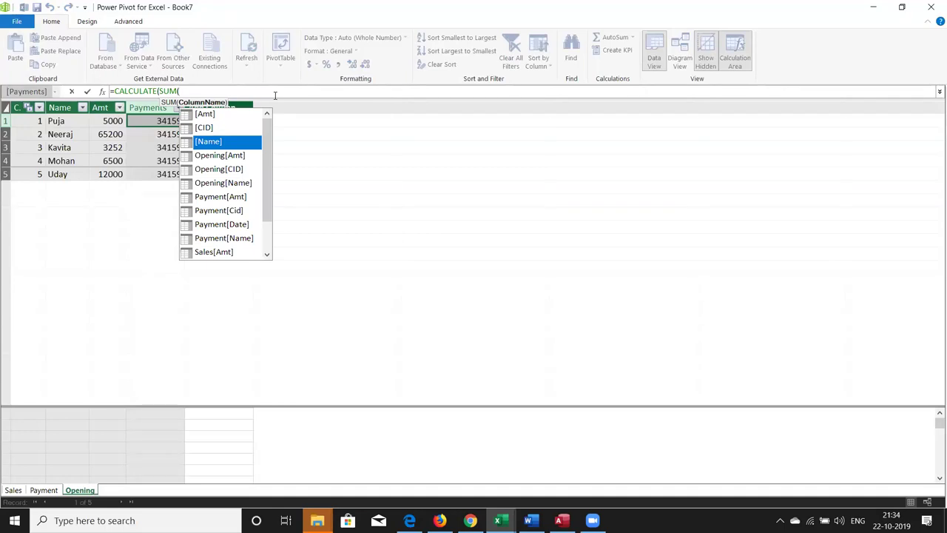
key(Down)
key(Down)
key(Down)
key(Down)
key(Up)
key(Up)
key(Up)
key(Down)
key(Down)
key(Down)
key(Down)
key(Down)
key(Down)
key(Down)
key(Down)
key(Up)
key(Up)
key(Down)
key(Up)
key(Up)
key(Up)
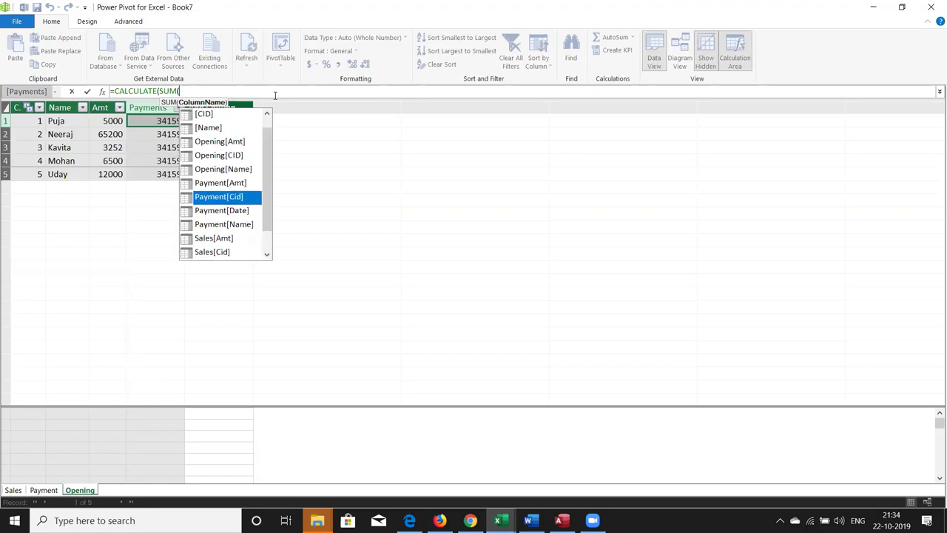
key(Up)
key(Tab)
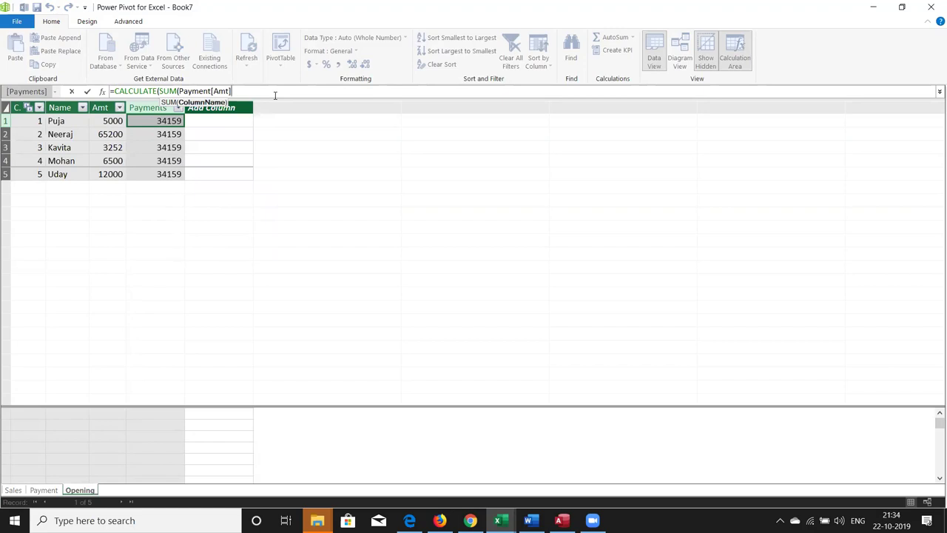
Complete and commit =CALCULATE(SUM(Payment[Amt]),FILTER(Payment)) as the Payments formula
text())
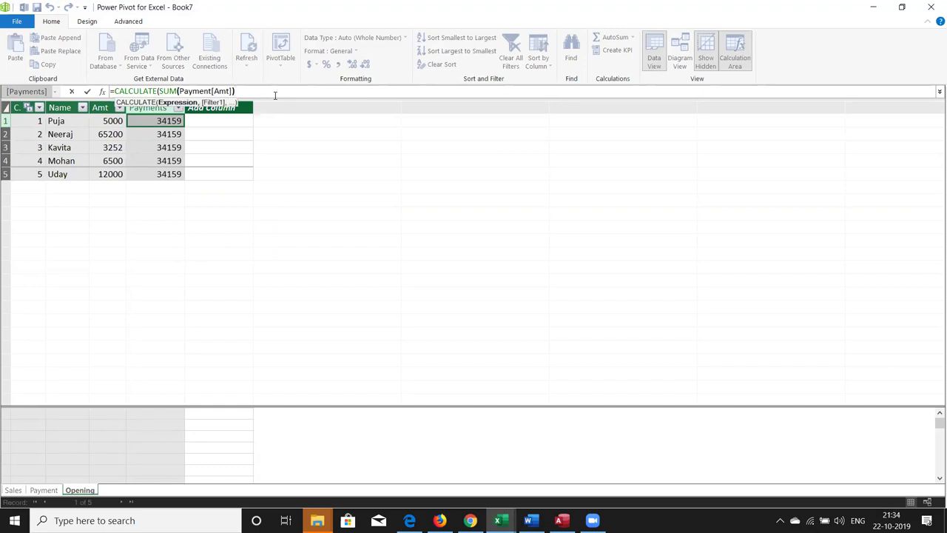
text(,)
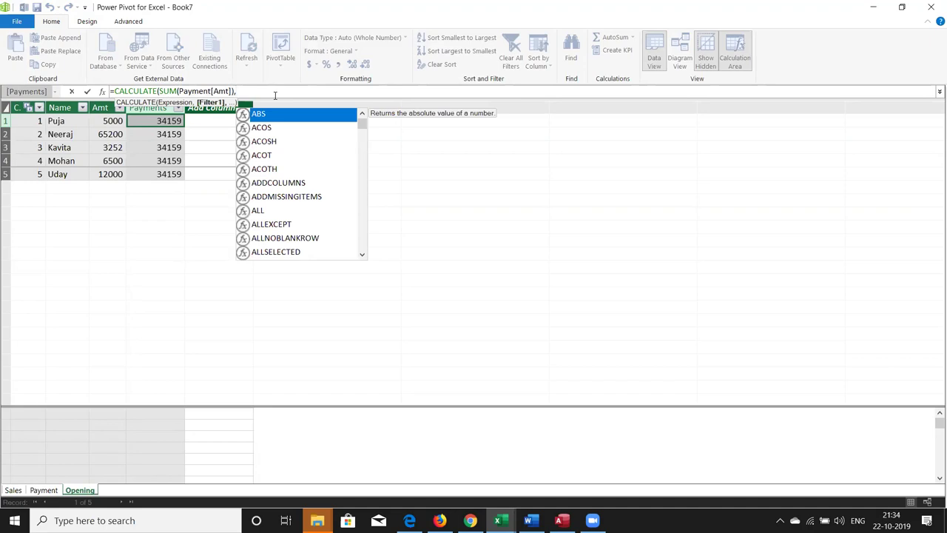
text(fil)
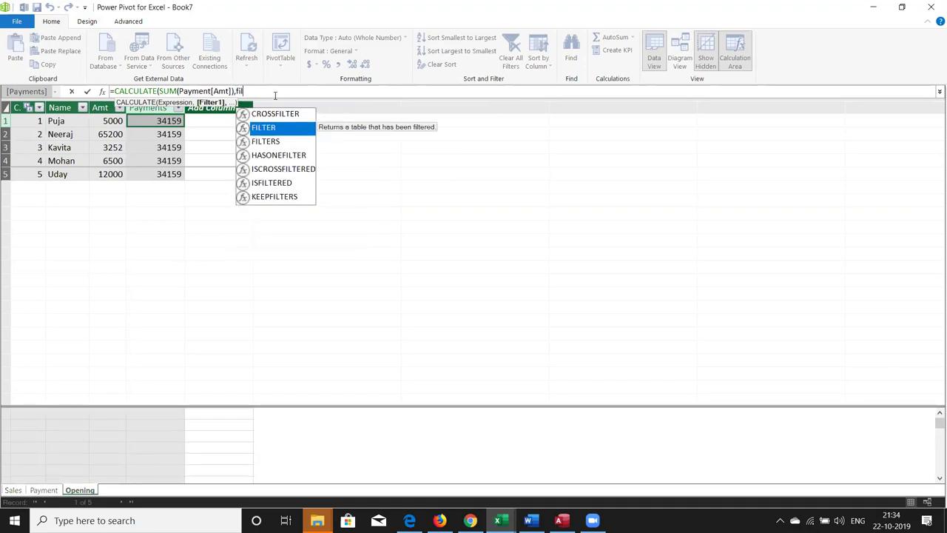
key(Tab)
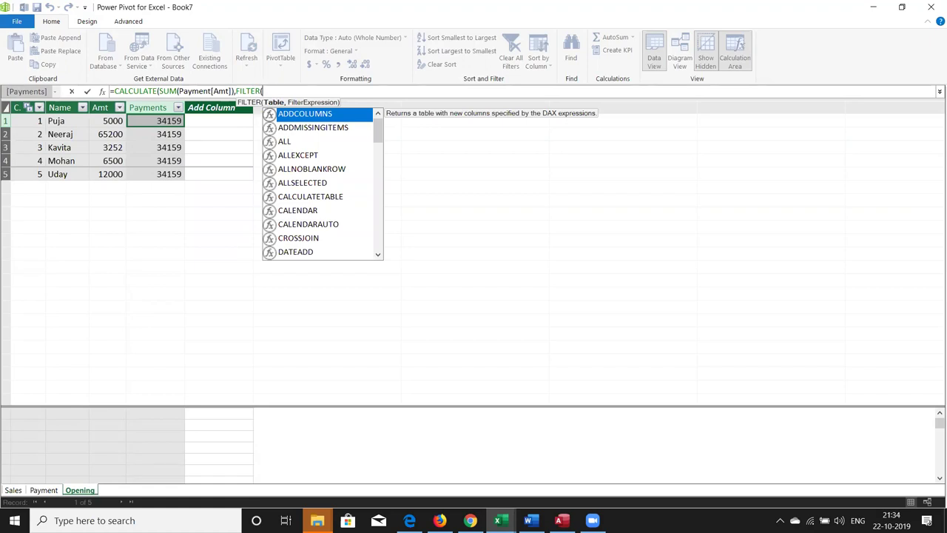
text(Payment)
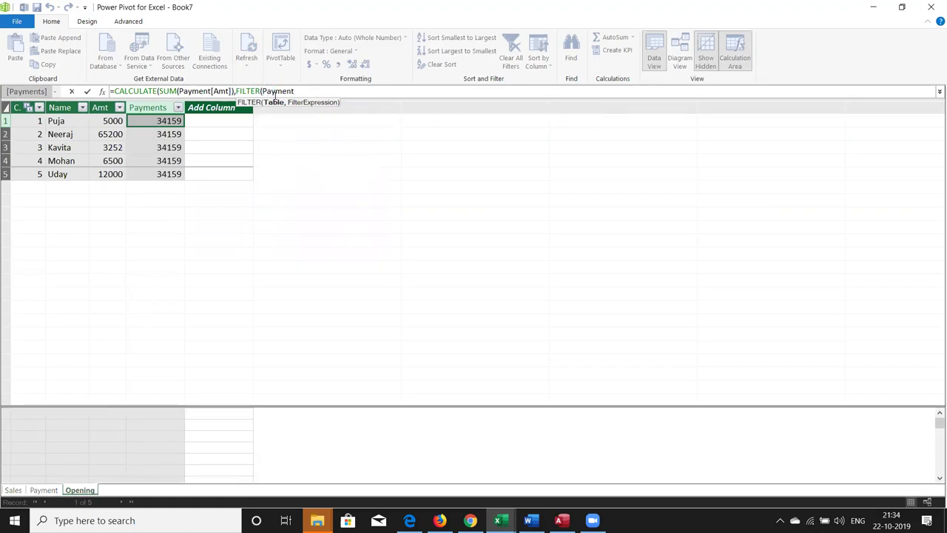
text())
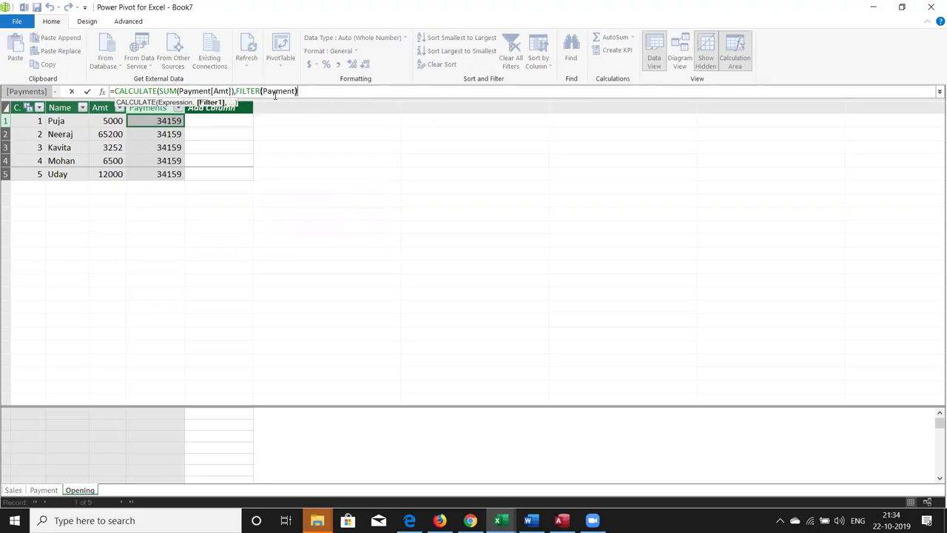
text())
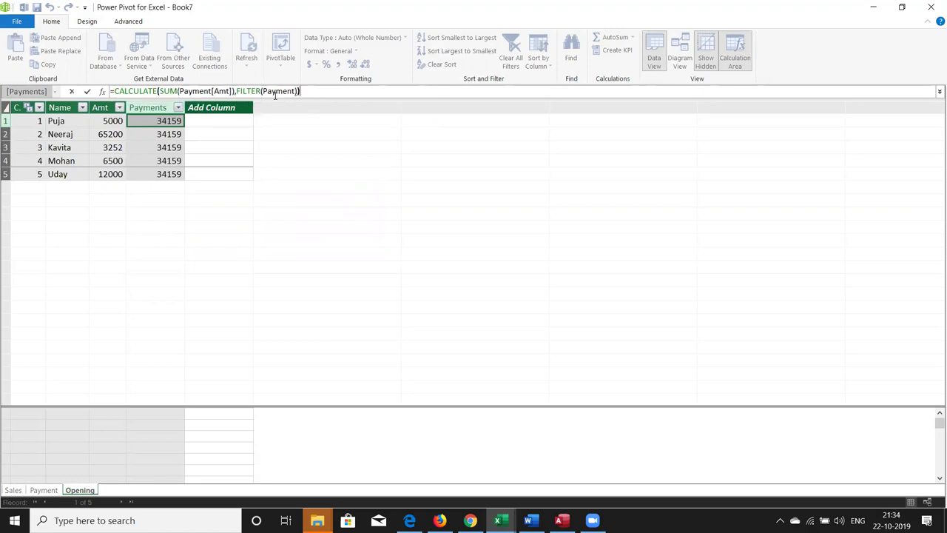
key(Return)
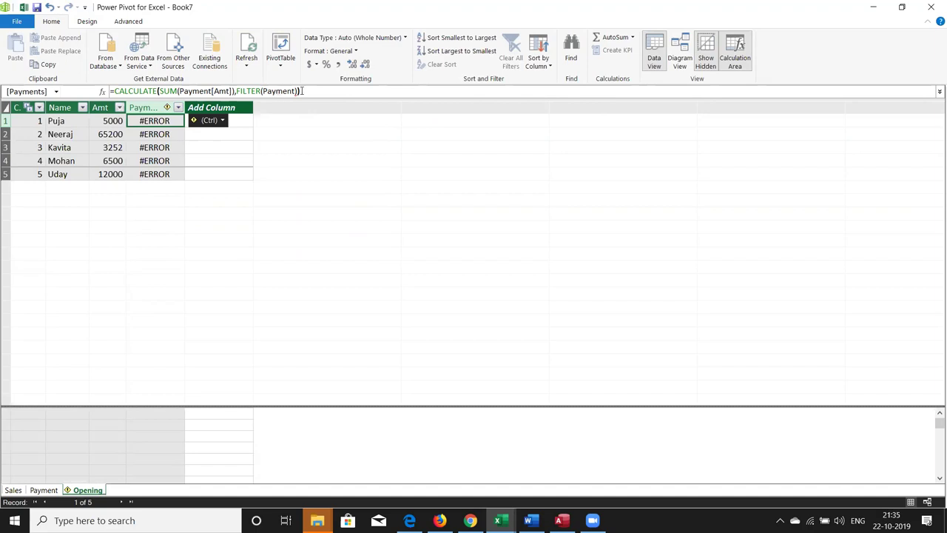
Add Opening[Name] as a filter condition inside FILTER and commit the formula
click(296, 91)
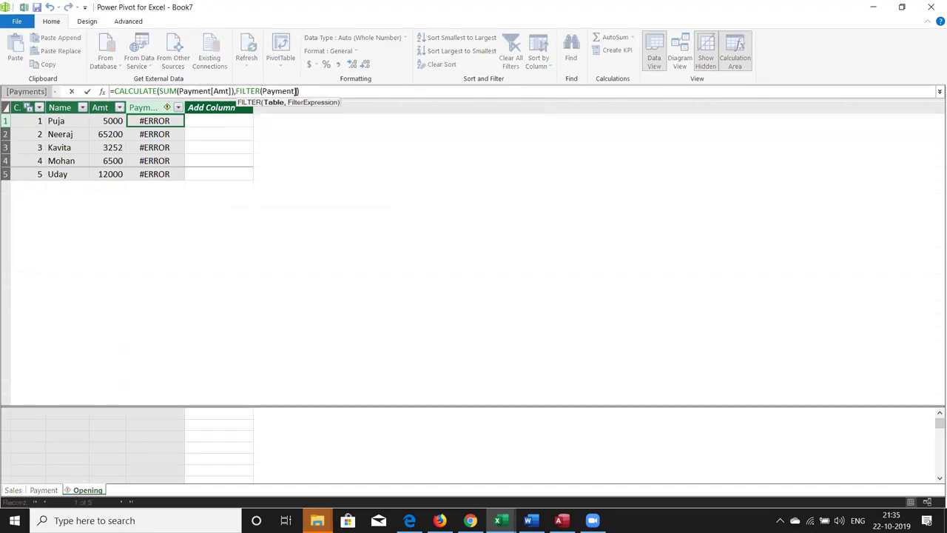
text(,)
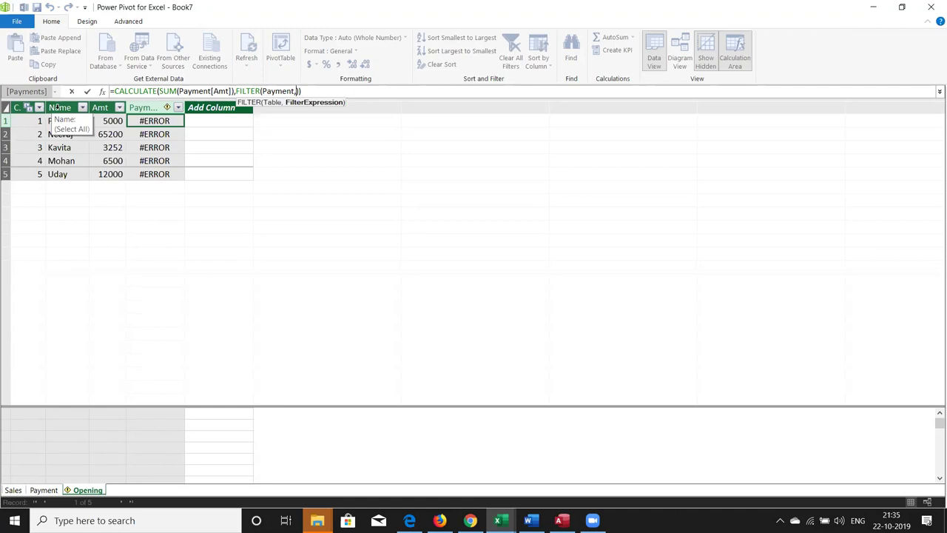
text(op)
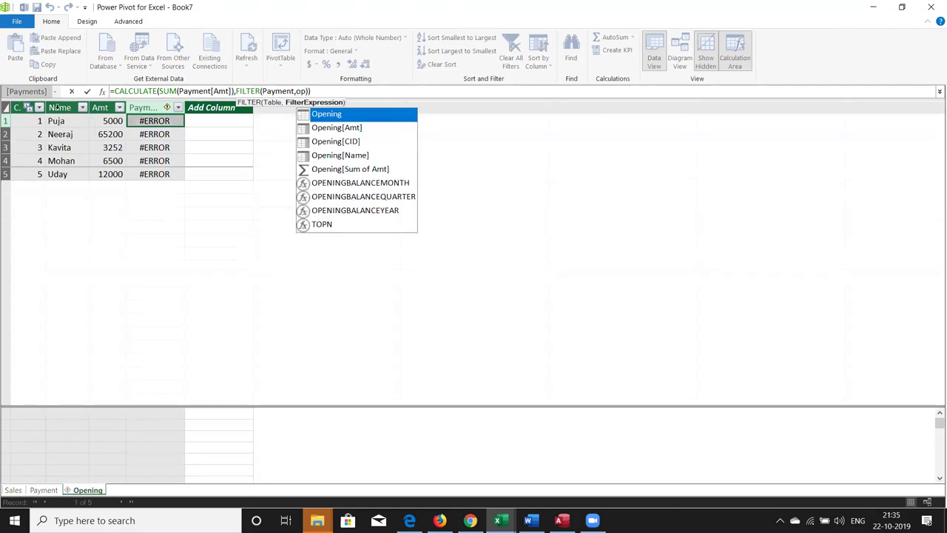
key(Down)
key(Down)
key(Down)
key(Tab)
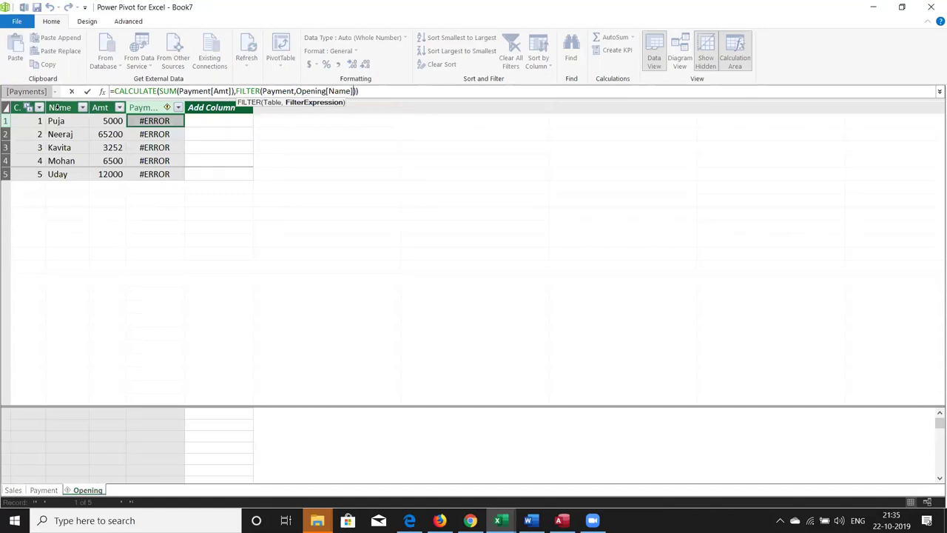
key(Return)
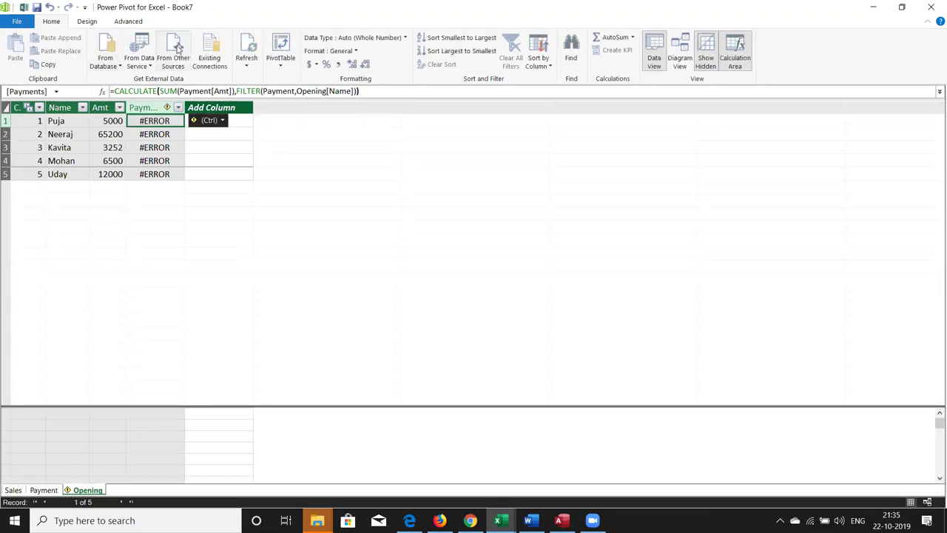
Change the condition so the formula reads FILTER(Payment,Opening) and commit it
click(324, 91)
key(Delete)
key(Delete)
key(Delete)
key(Delete)
key(Delete)
key(Delete)
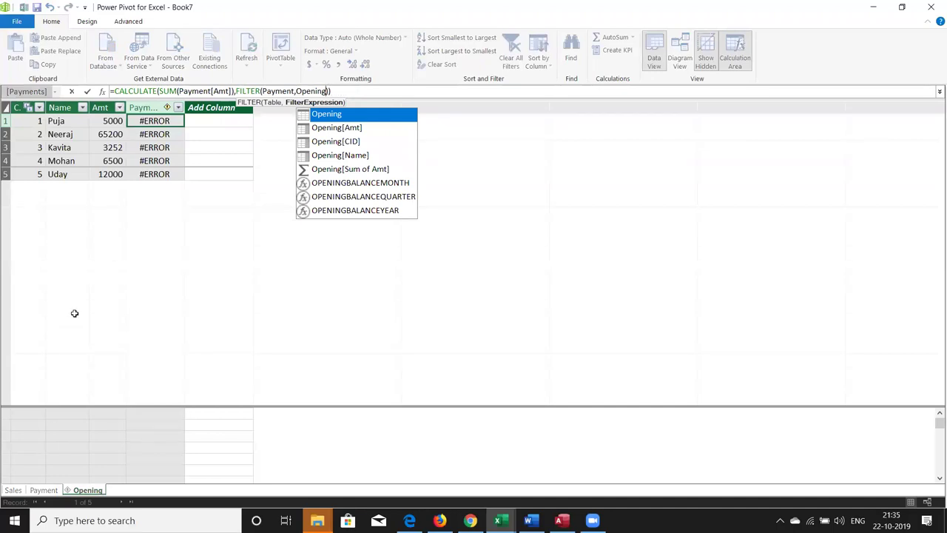
key(Escape)
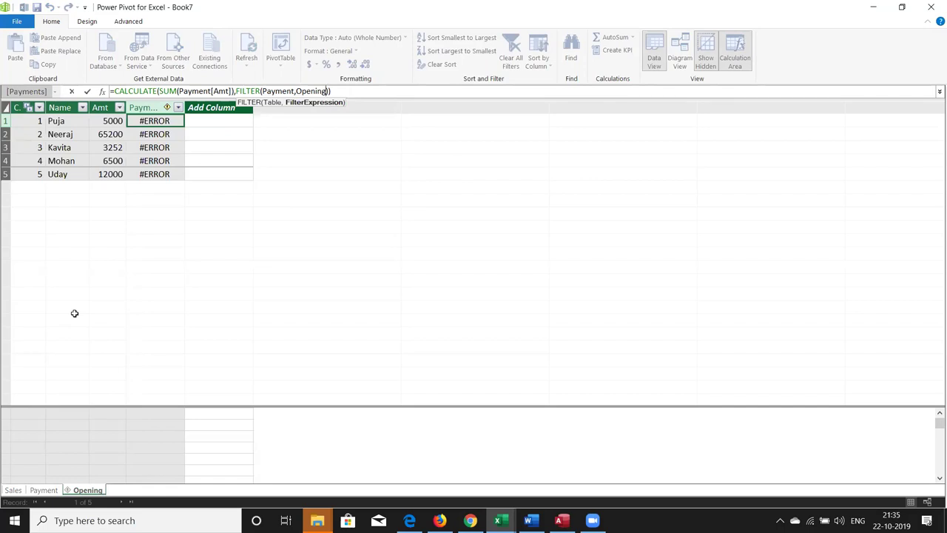
key(Return)
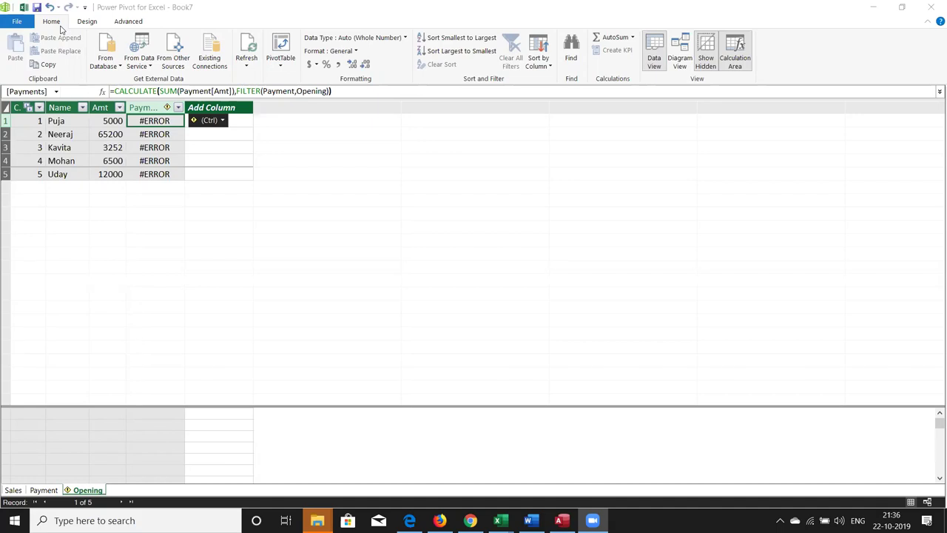
Start the Payments filter condition with Opening[Name]
click(344, 91)
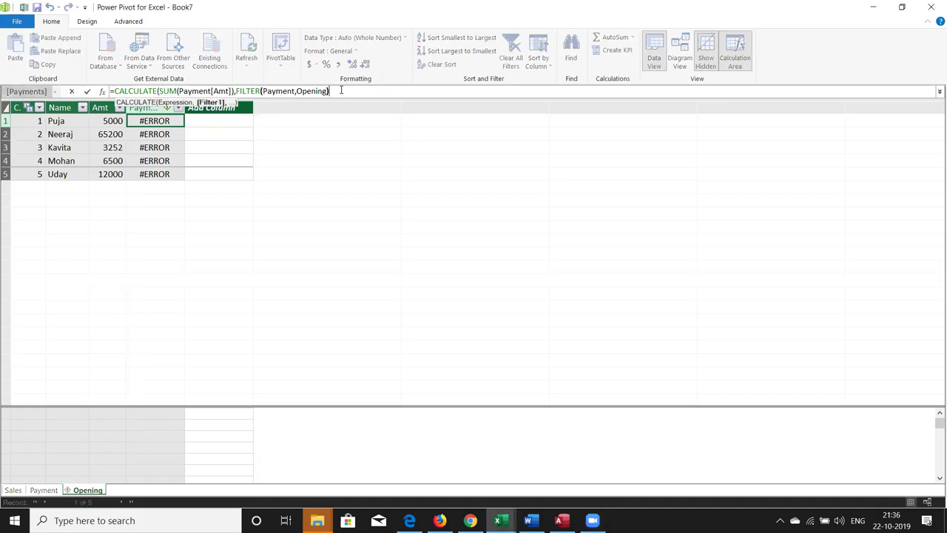
key(BackSpace)
key(BackSpace)
key(BackSpace)
key(BackSpace)
key(BackSpace)
key(BackSpace)
key(BackSpace)
key(BackSpace)
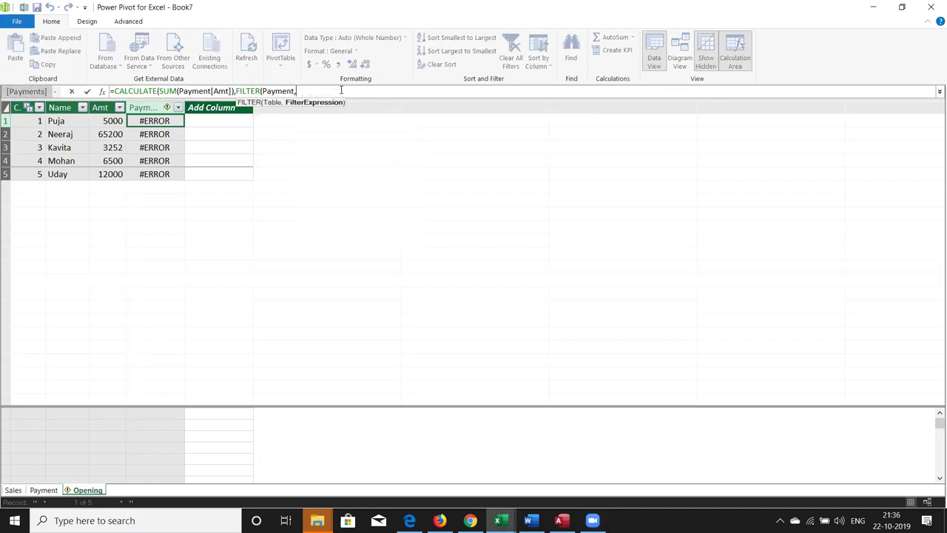
text(op)
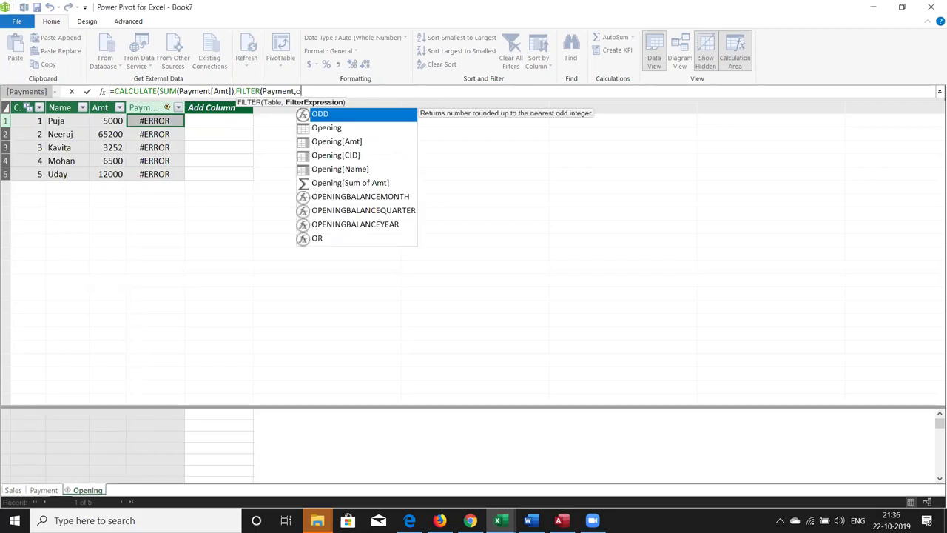
key(Down)
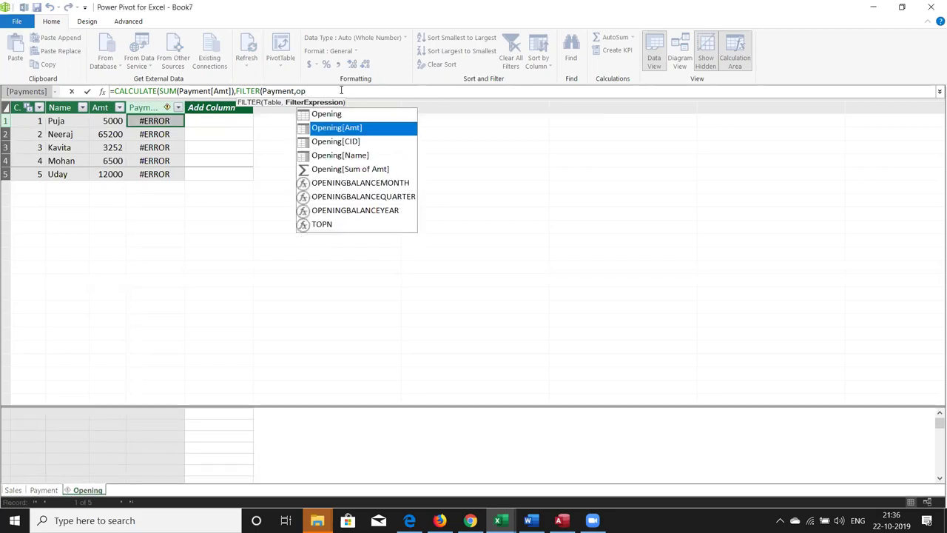
key(Down)
key(Down)
key(Tab)
Complete the condition as Opening[Name]=Payment[Name], commit the formula, and switch to Excel
text(=)
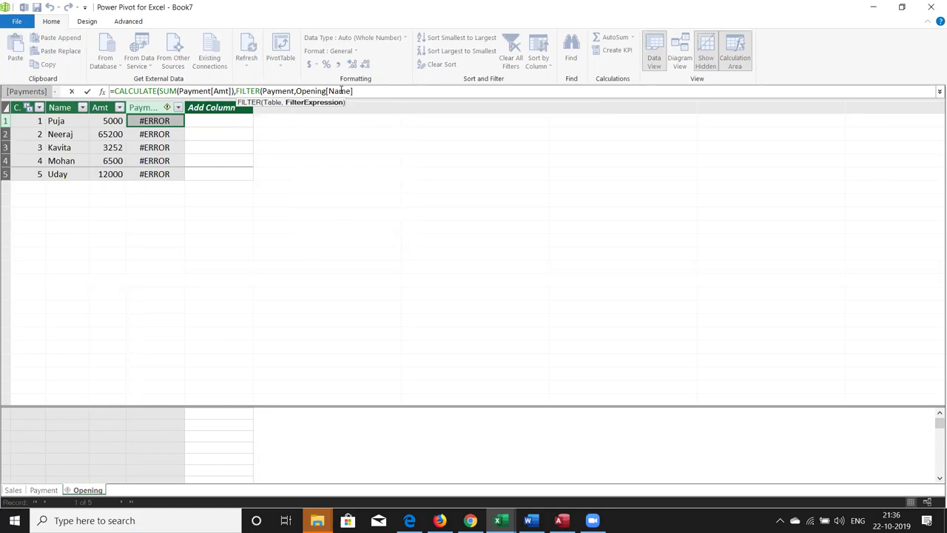
text(pau)
key(BackSpace)
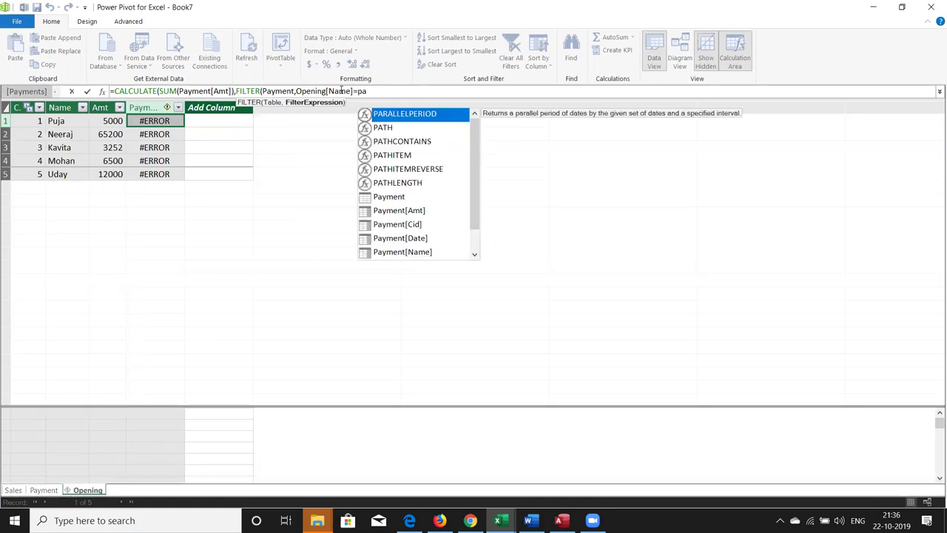
text(y)
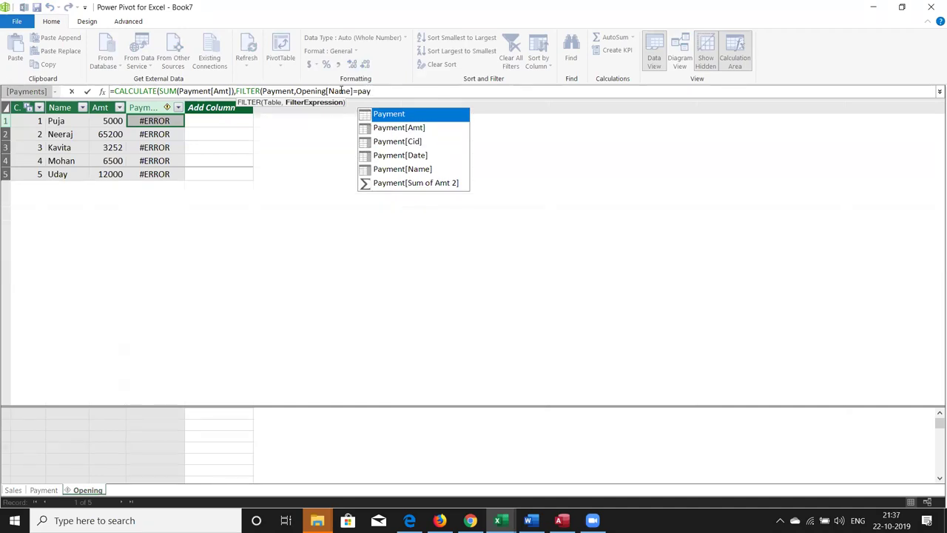
key(Down)
key(Down)
key(Down)
key(Down)
key(Tab)
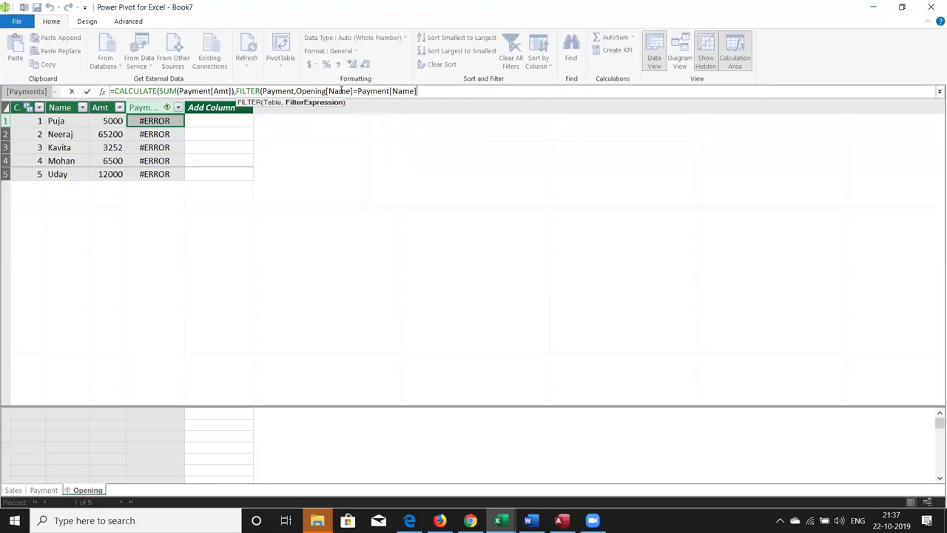
text()))
key(Return)
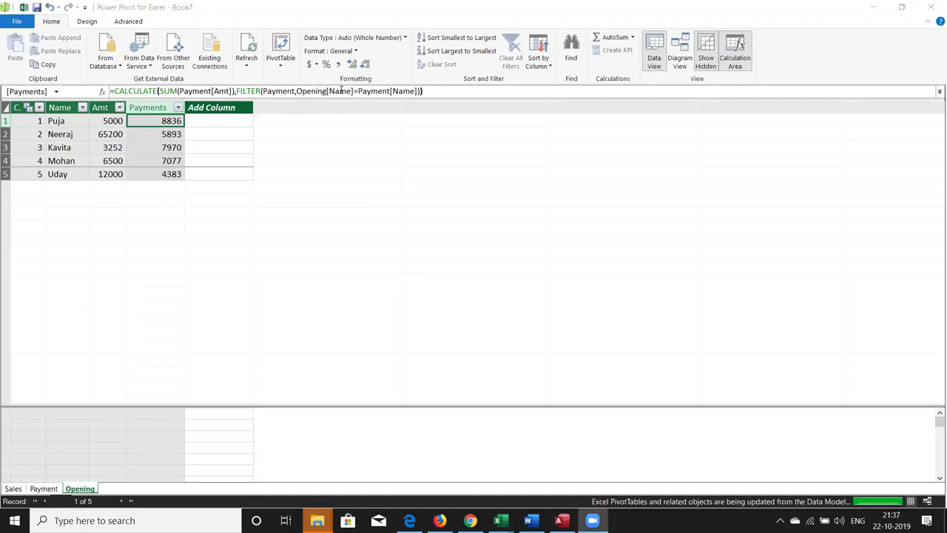
key(alt+Tab)
key(alt+Tab)
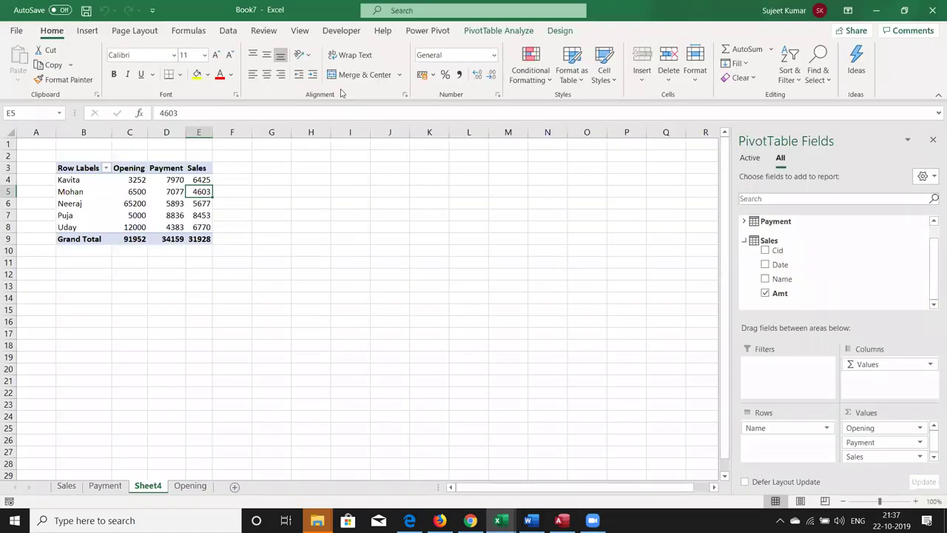
Review the pivot's Payment values, then copy the whole Payments formula in Power Pivot
key(Down)
key(Down)
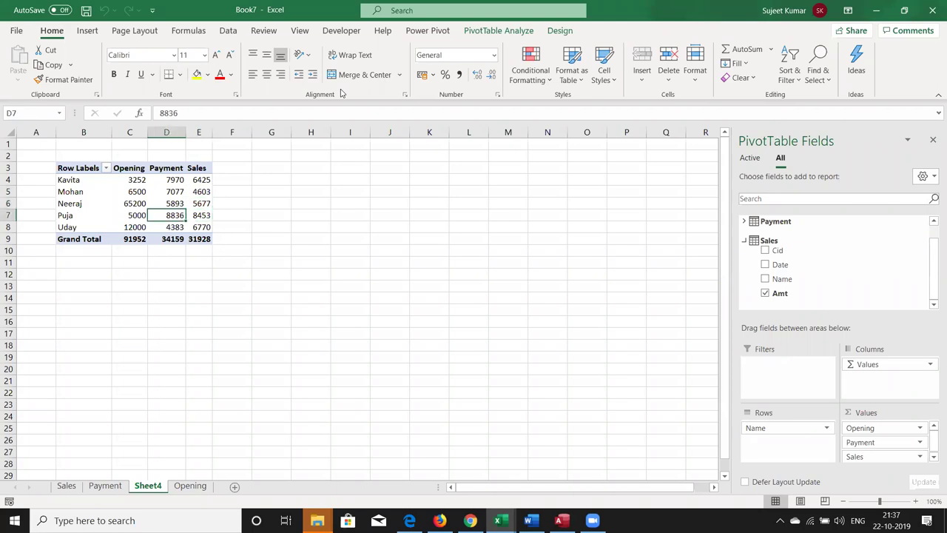
key(alt+Tab)
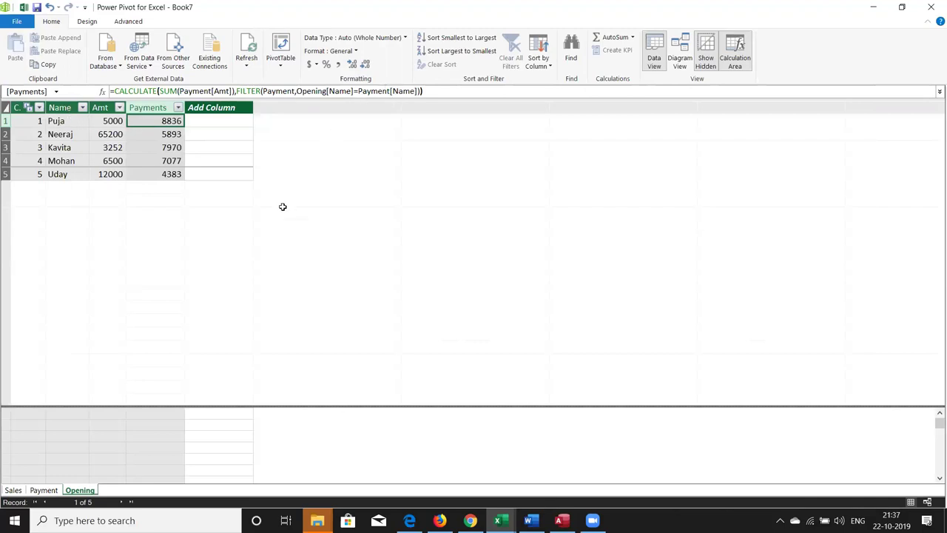
click(430, 92)
key(ctrl+a)
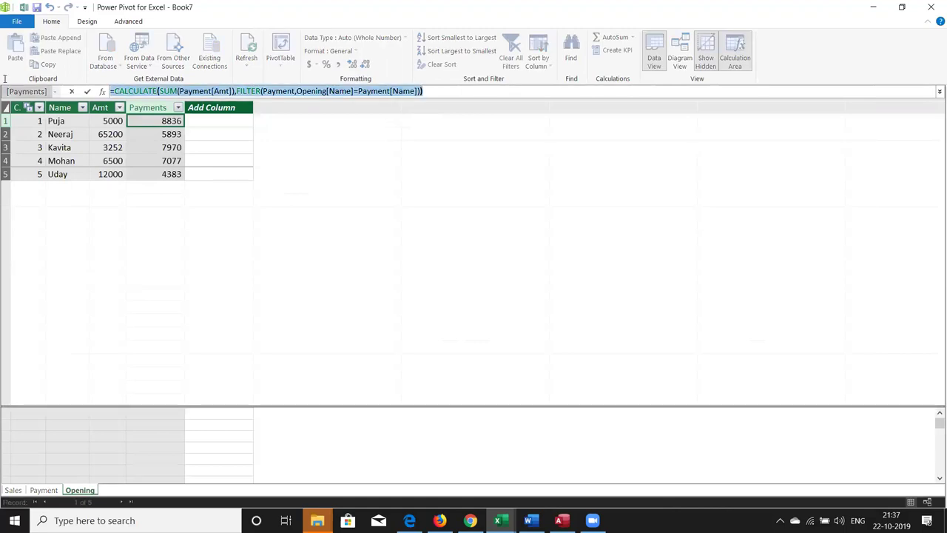
key(ctrl+c)
key(Escape)
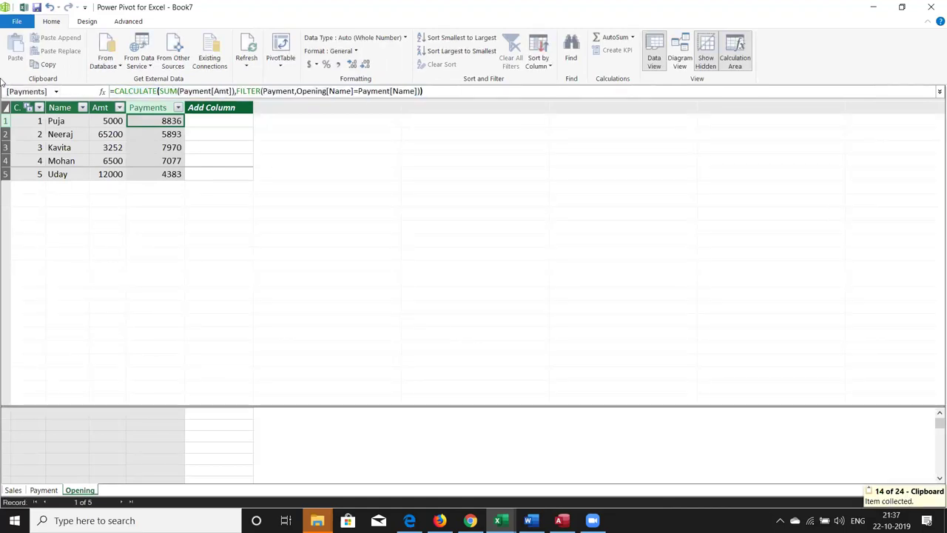
Add a new Opening column, naming it Sales_Mat first and then renaming it SAmt
click(204, 109)
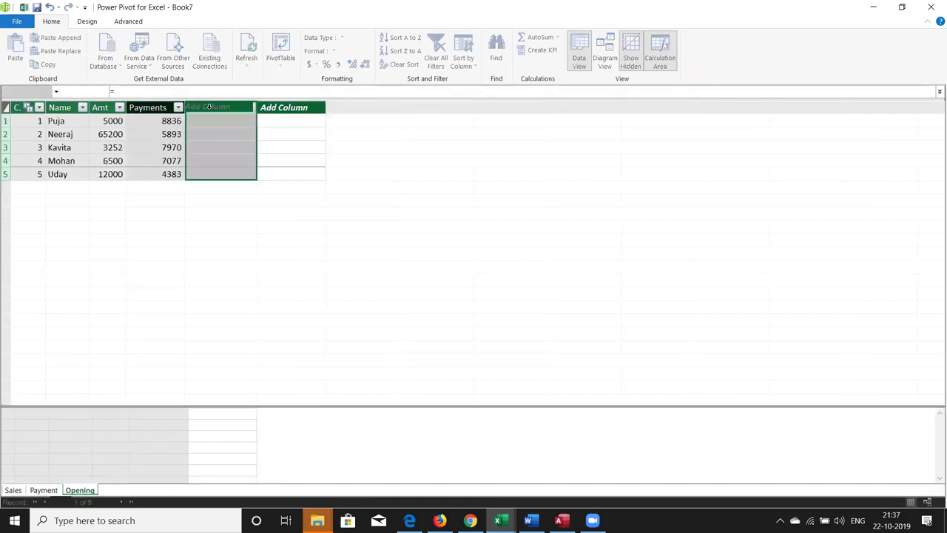
double_click(210, 108)
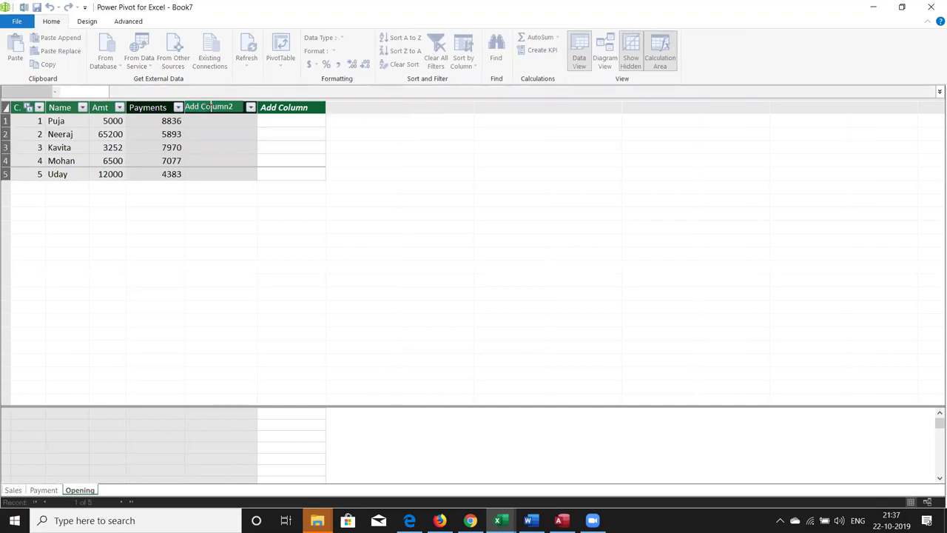
key(BackSpace)
text(SAles)
key(BackSpace)
key(BackSpace)
key(BackSpace)
key(BackSpace)
text(ales_Mat)
key(Return)
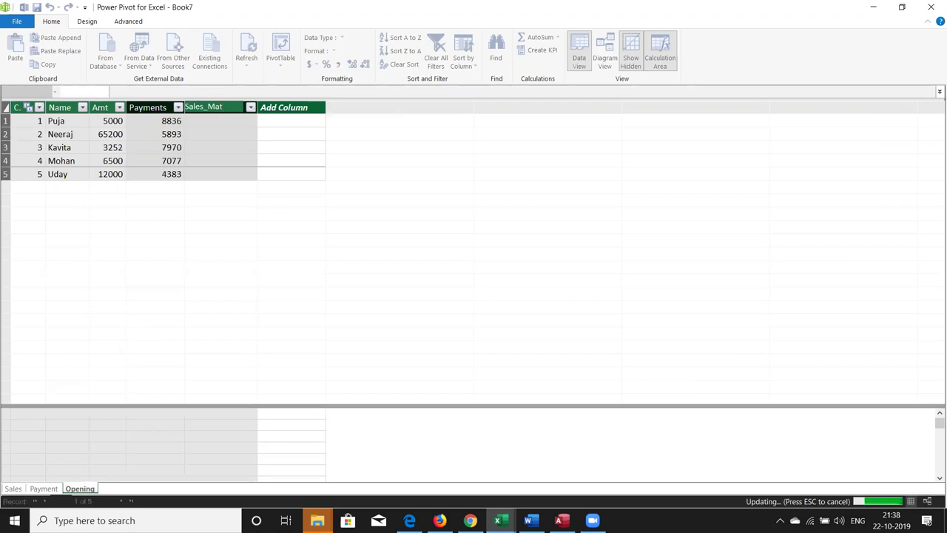
double_click(219, 107)
key(BackSpace)
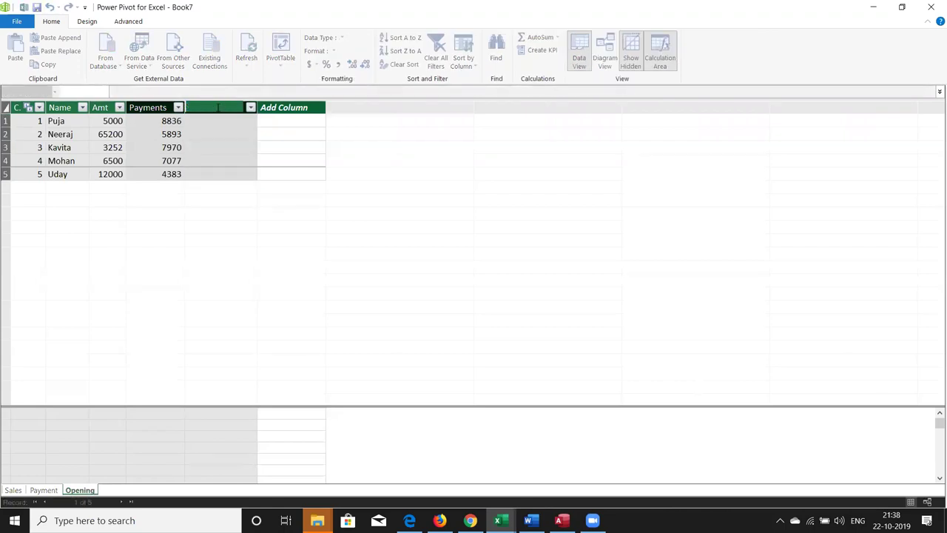
text(S)
text(Amt)
key(Return)
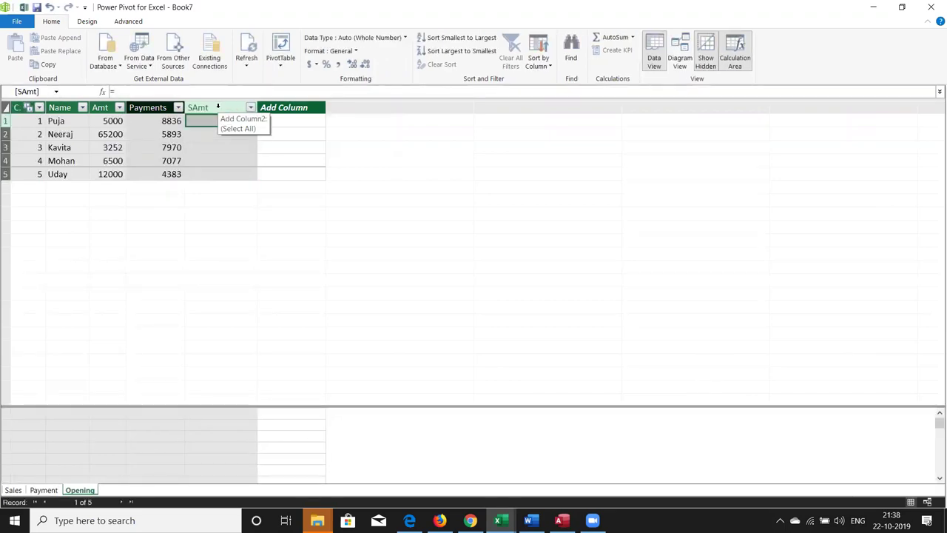
Paste the Payments formula into SAmt, switching its Payment references to Sales
key(ctrl+v)
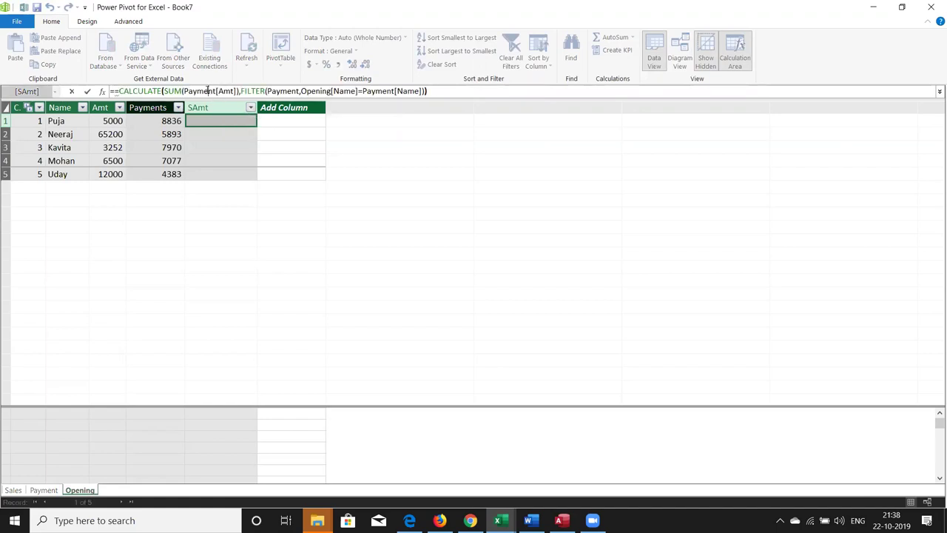
double_click(208, 91)
text(Sales)
key(Tab)
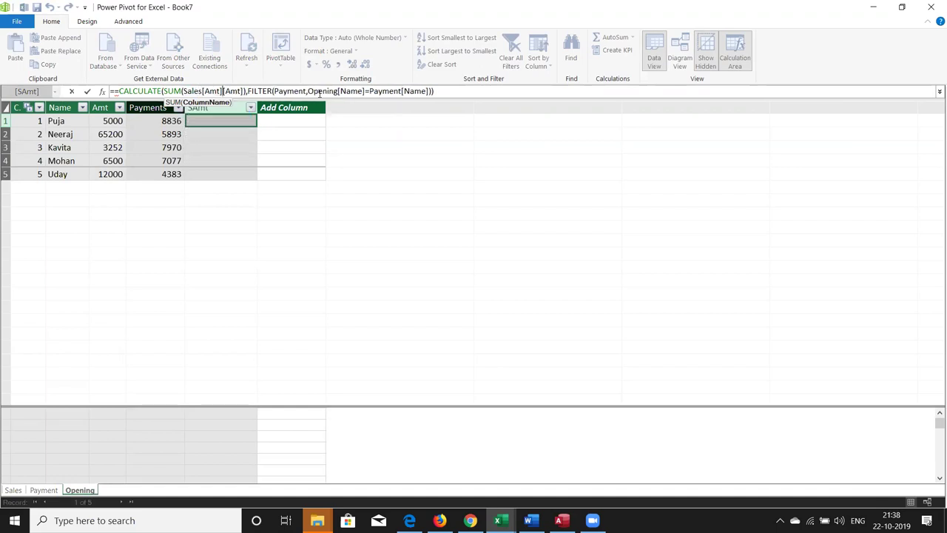
double_click(389, 90)
text(Sales)
key(Escape)
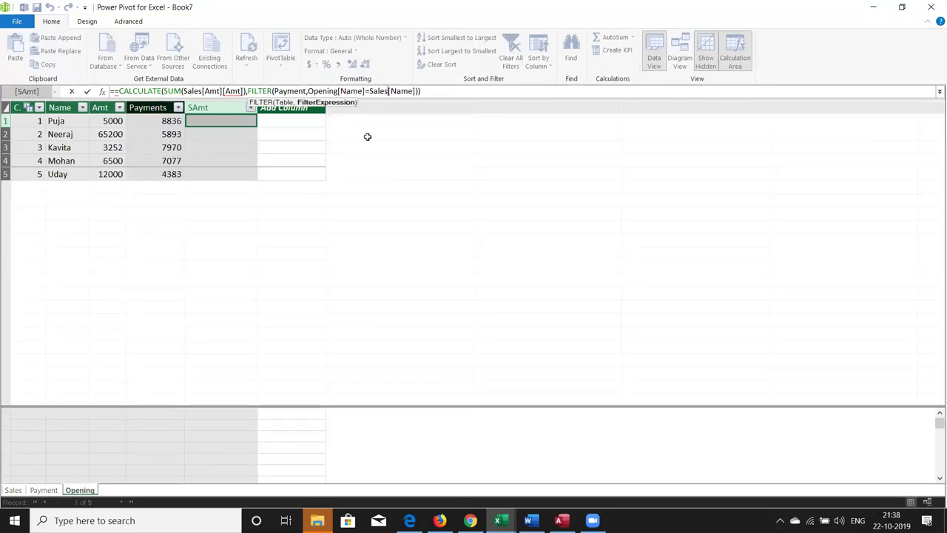
key(Return)
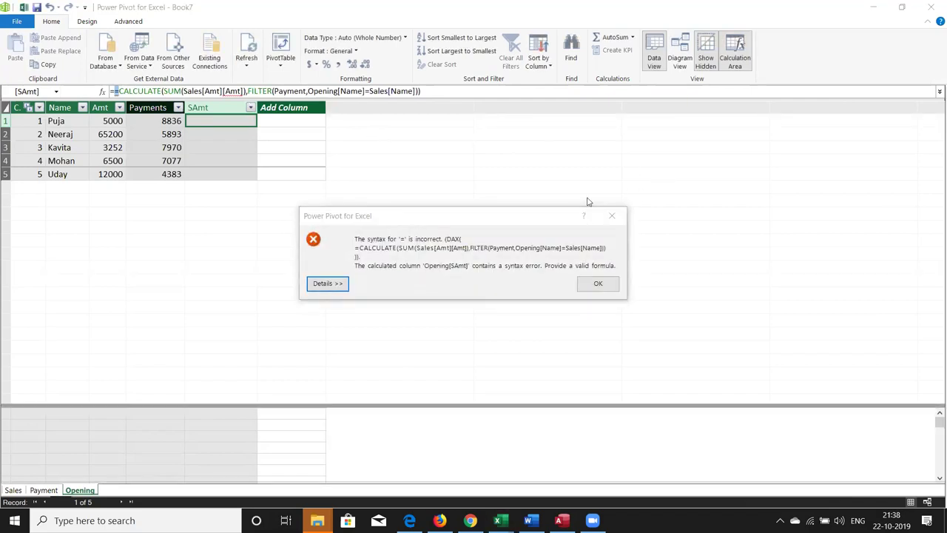
Change the FILTER table from Payment to Sales and recommit the SAmt formula
click(602, 283)
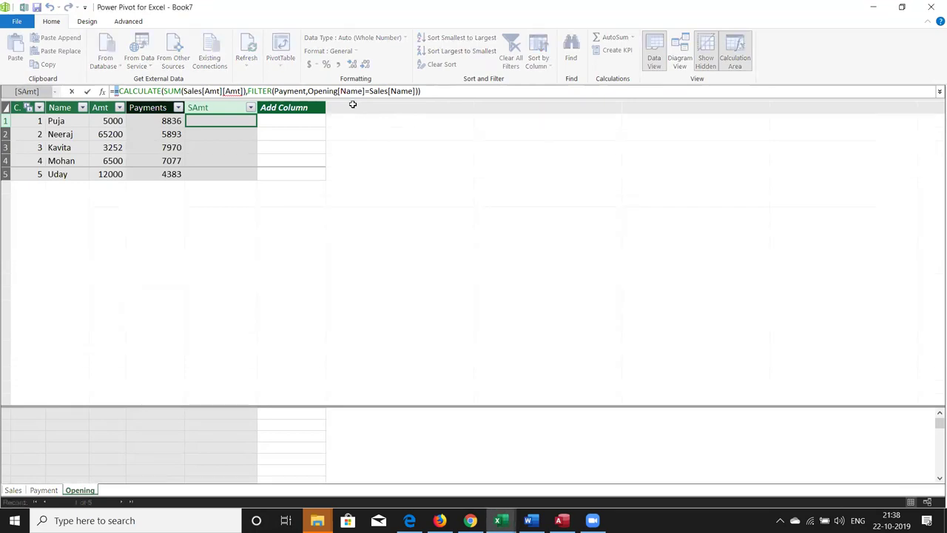
double_click(290, 90)
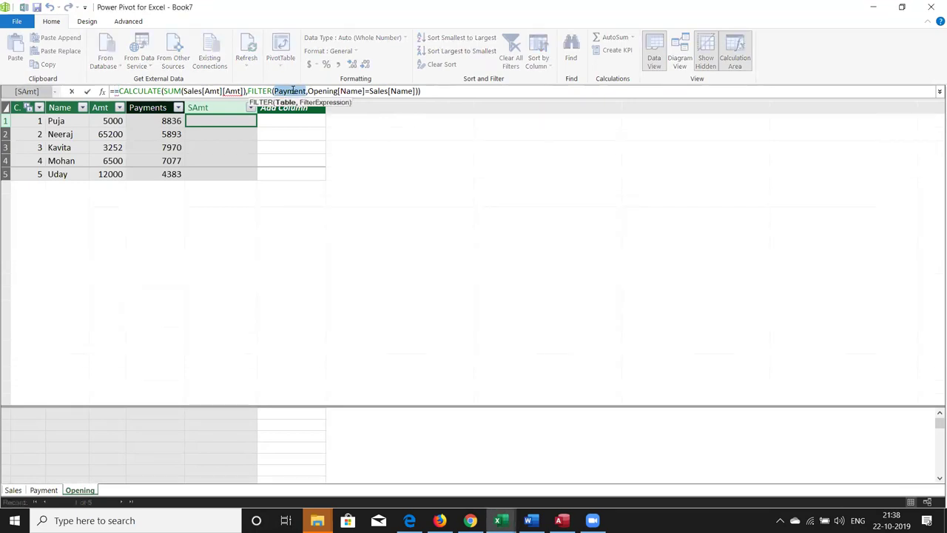
text(Sales)
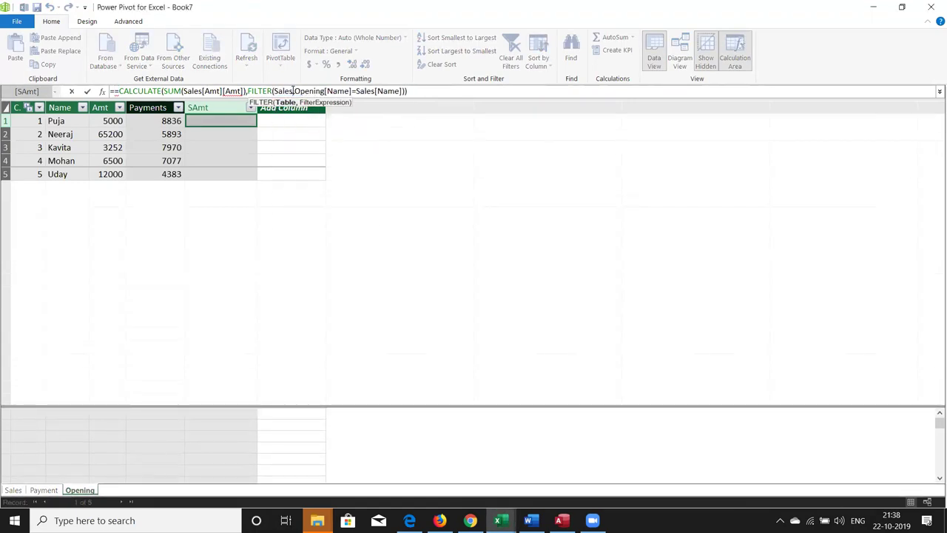
key(Return)
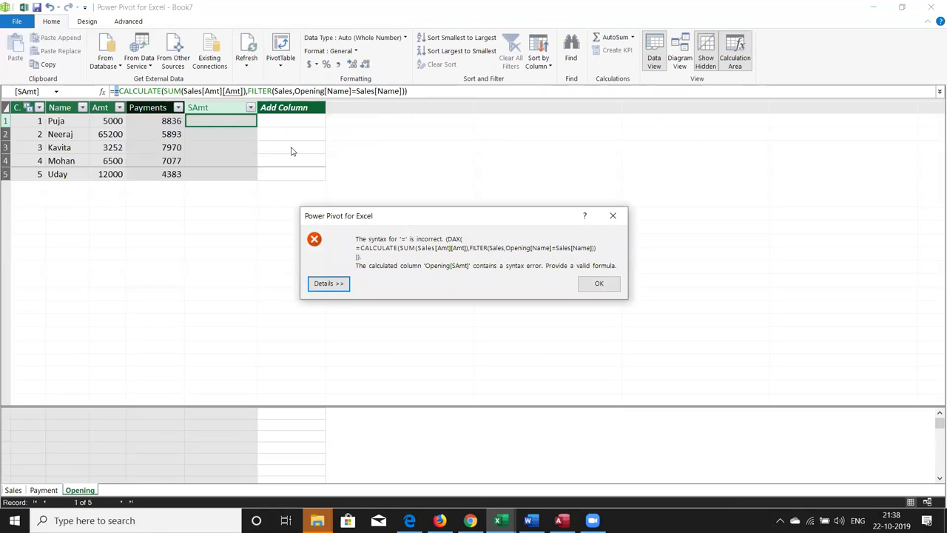
Remove the duplicate '=' and extra [Amt] so SAmt shows 8453, 5677, 6425, 4603, 6770
key(Return)
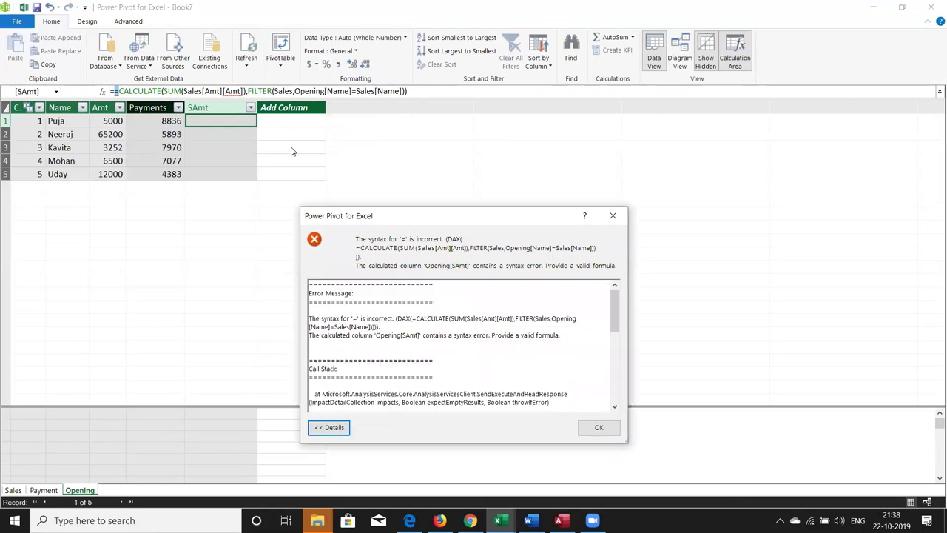
key(Return)
key(Return)
key(Return)
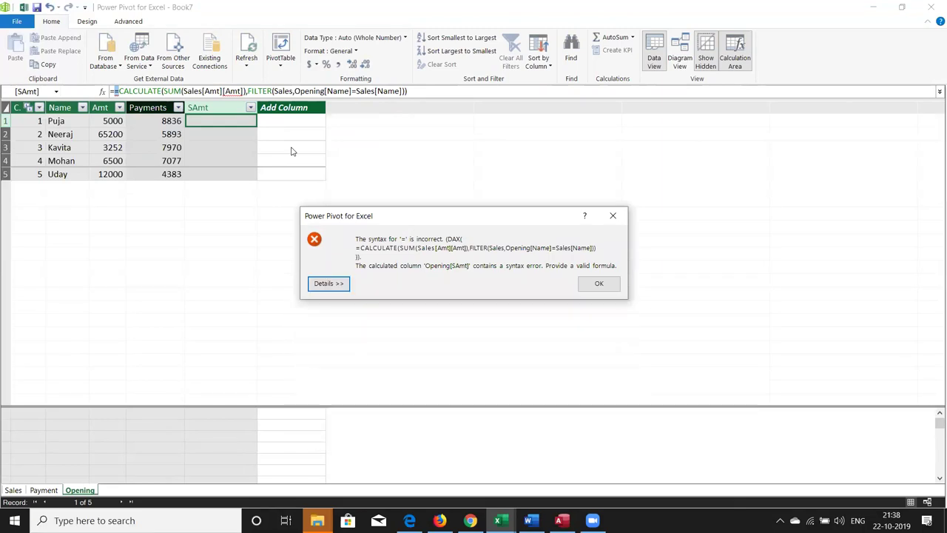
click(613, 215)
key(BackSpace)
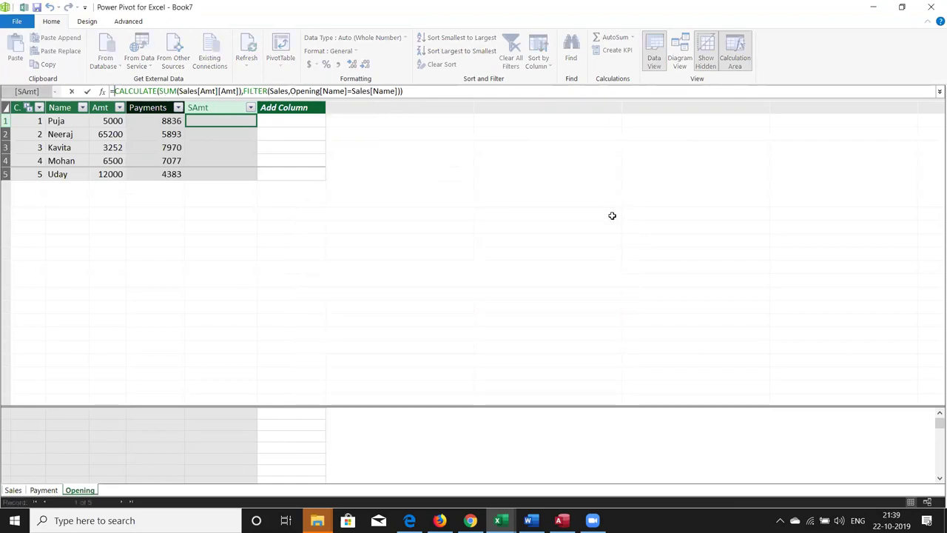
key(Return)
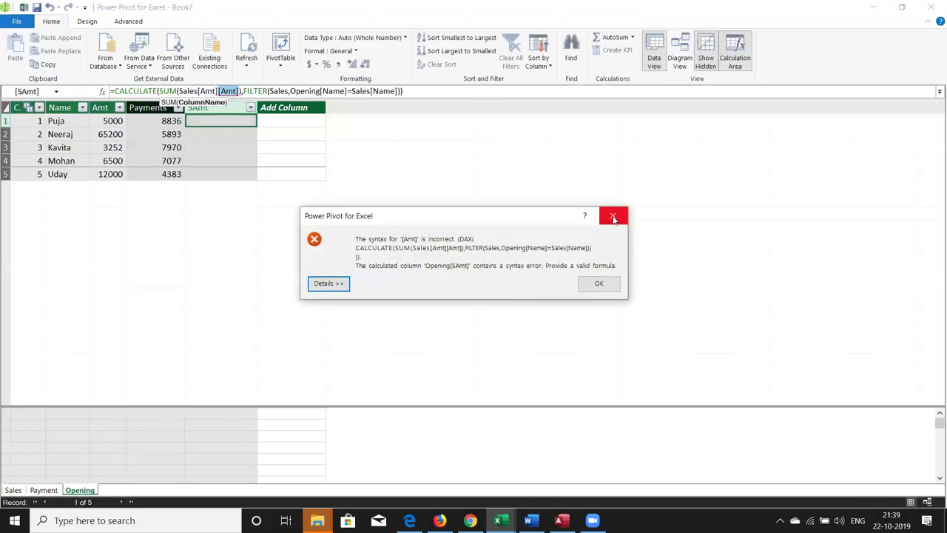
key(Return)
key(Return)
click(613, 216)
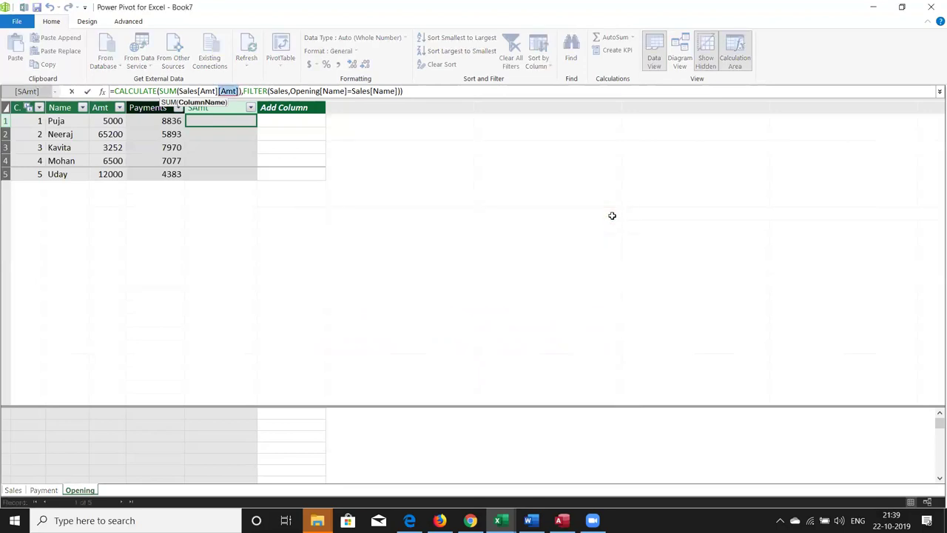
key(BackSpace)
key(Return)
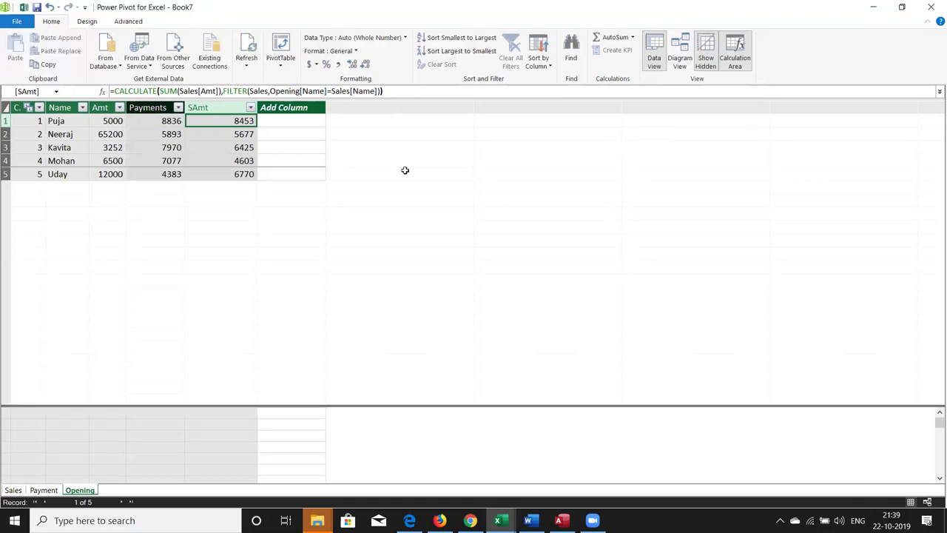
Name the new empty column after SAmt 'Balance'
click(313, 107)
double_click(312, 107)
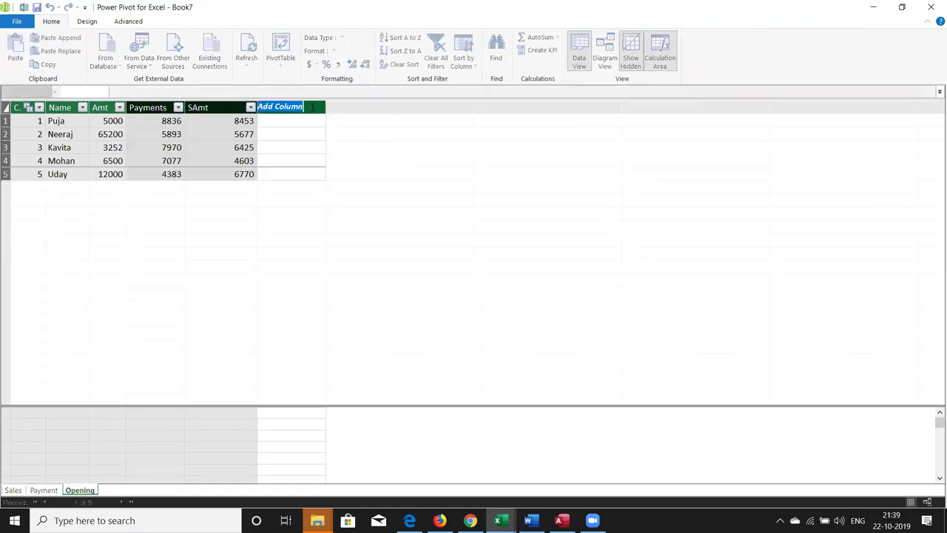
text(Balance)
key(Return)
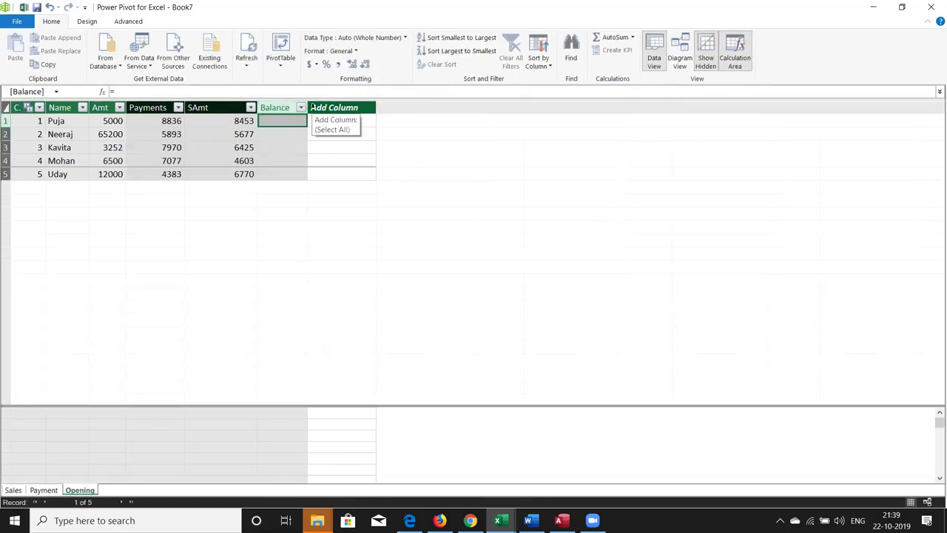
Start the Balance formula as =([Amt]+[SAmt])- using autocomplete
text(=)
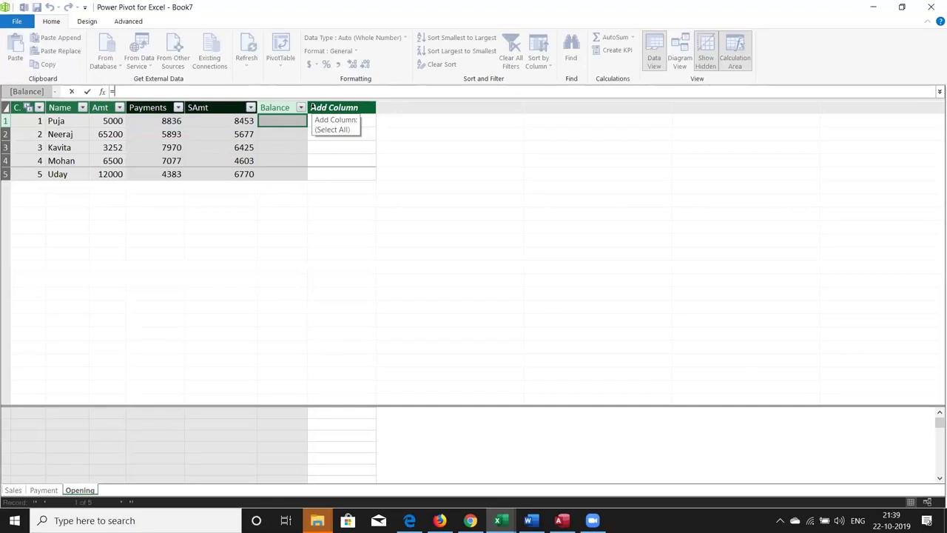
text(a)
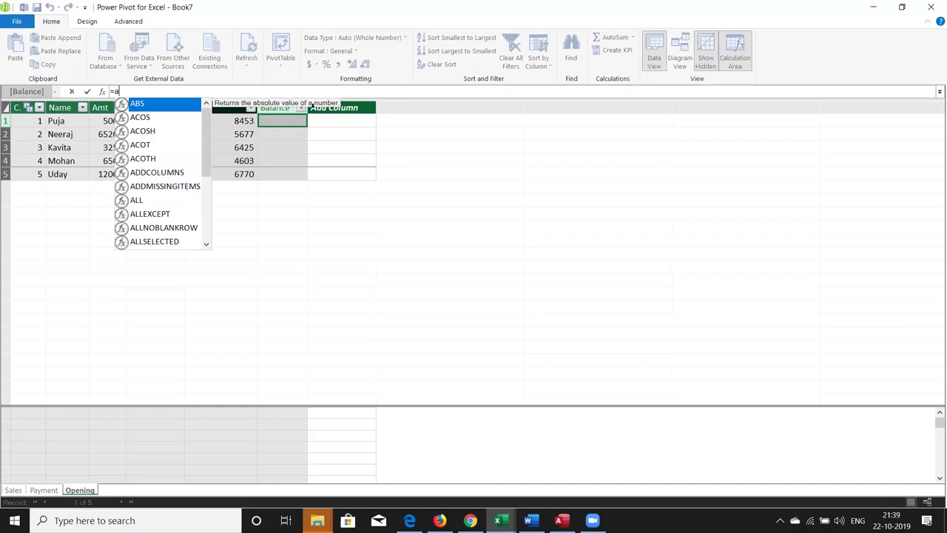
text(mt)
key(Tab)
text(+)
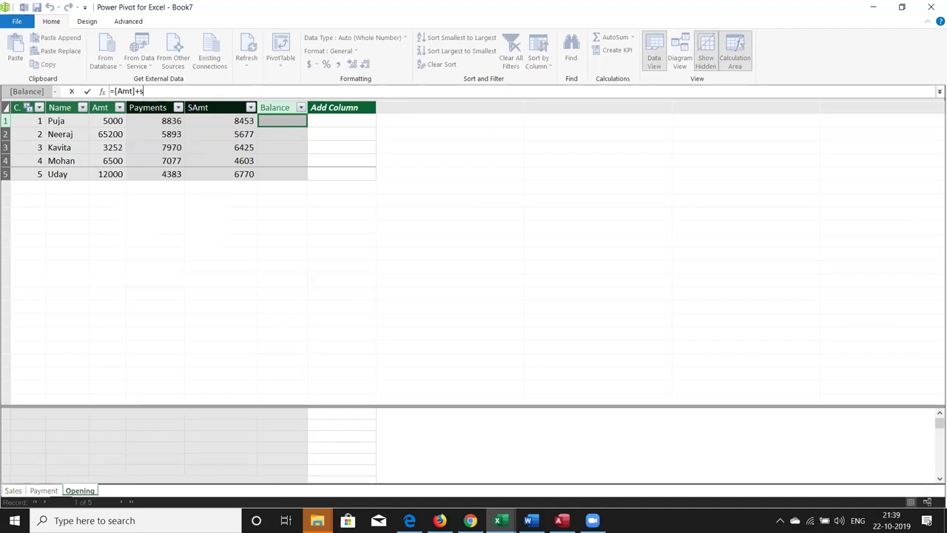
text(sa)
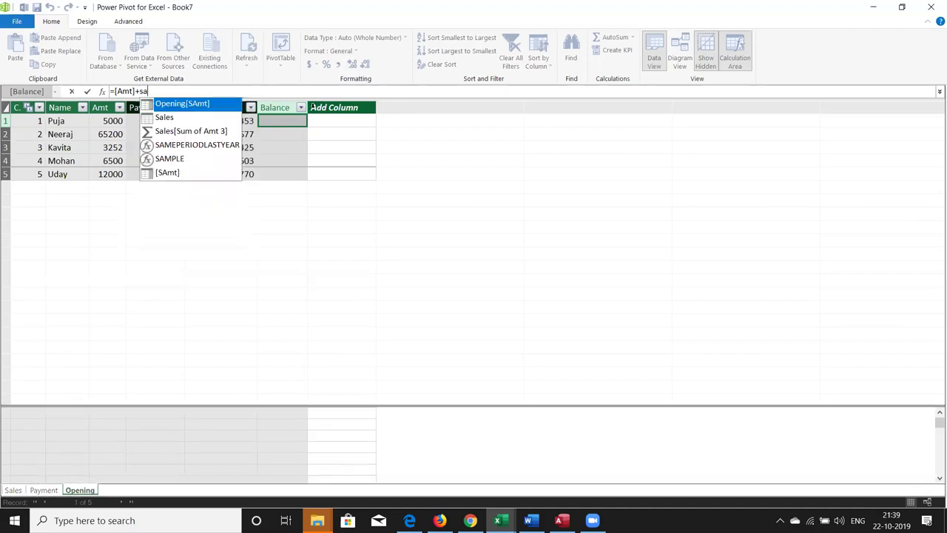
key(Down)
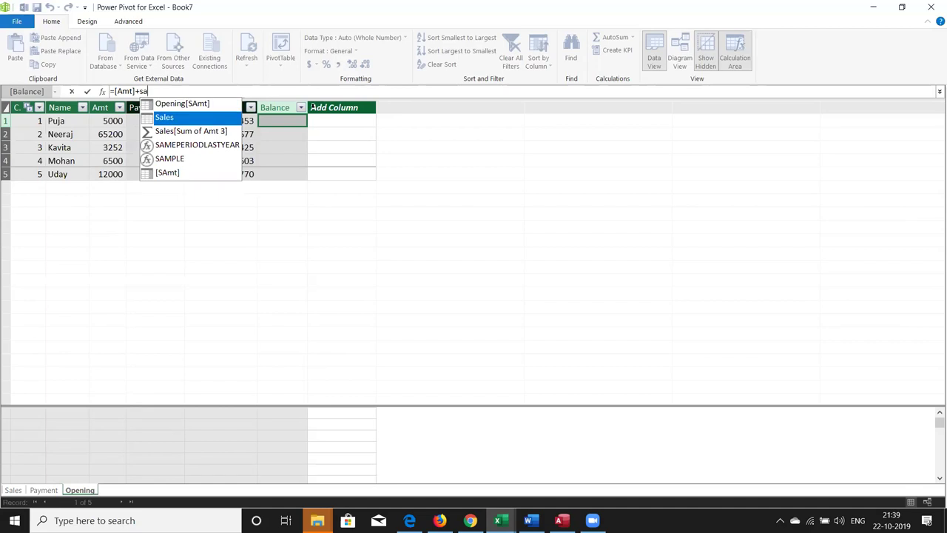
key(Down)
key(Down)
key(Down)
key(Tab)
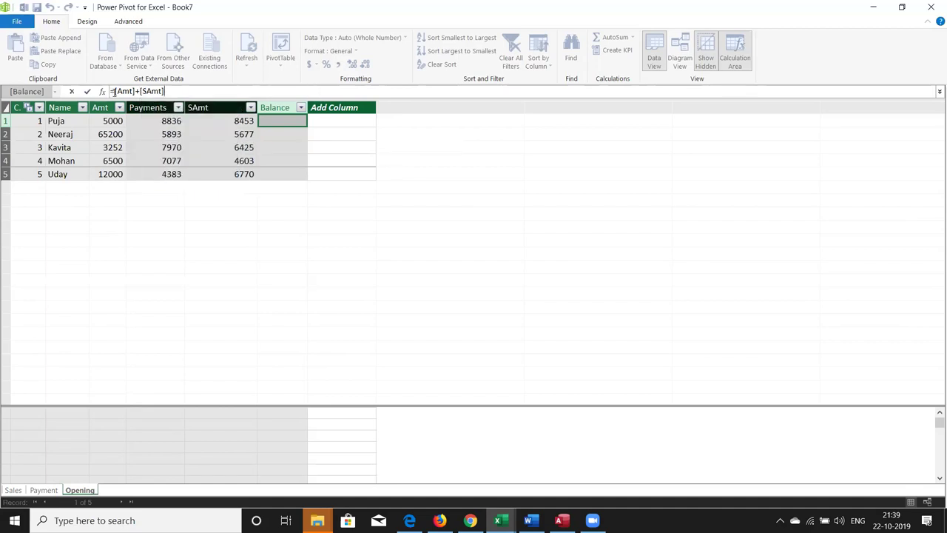
click(114, 91)
text(()
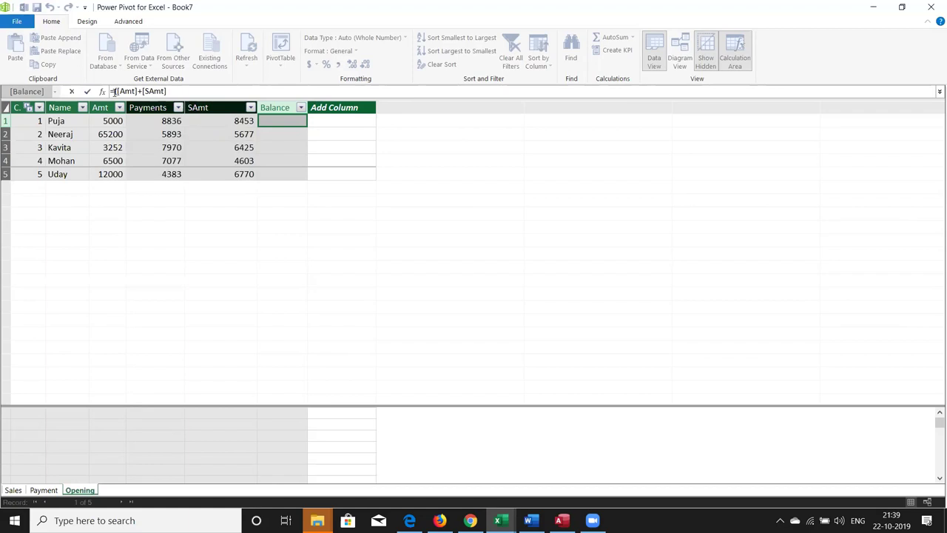
click(171, 90)
text())
text())
text(-)
Subtract Opening[Payments] to finish =([Amt]+[SAmt])-Opening[Payments], then return to Excel
text(pay)
key(Down)
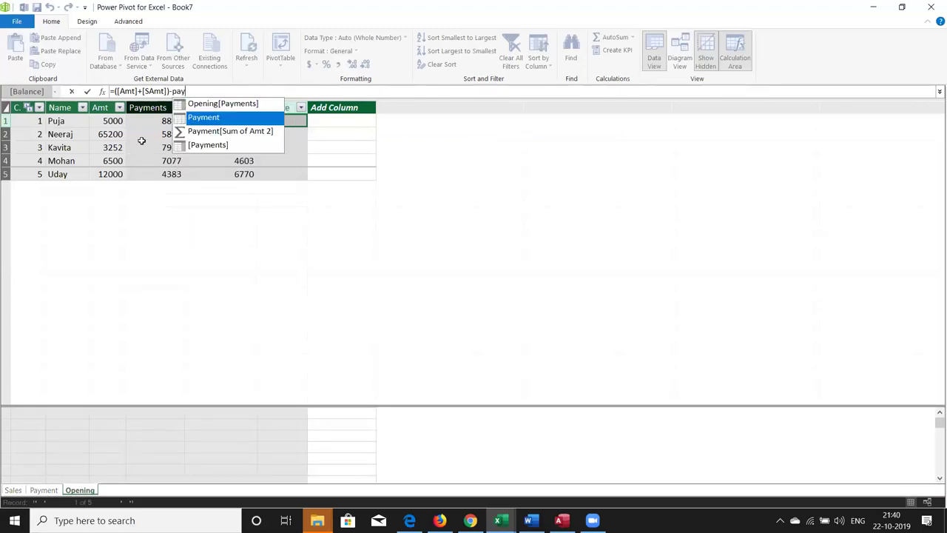
key(Tab)
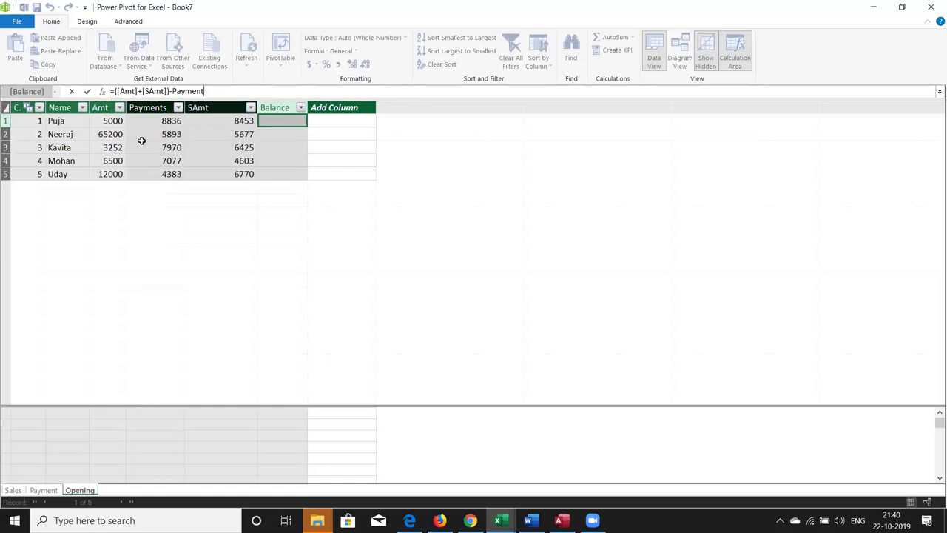
text(s)
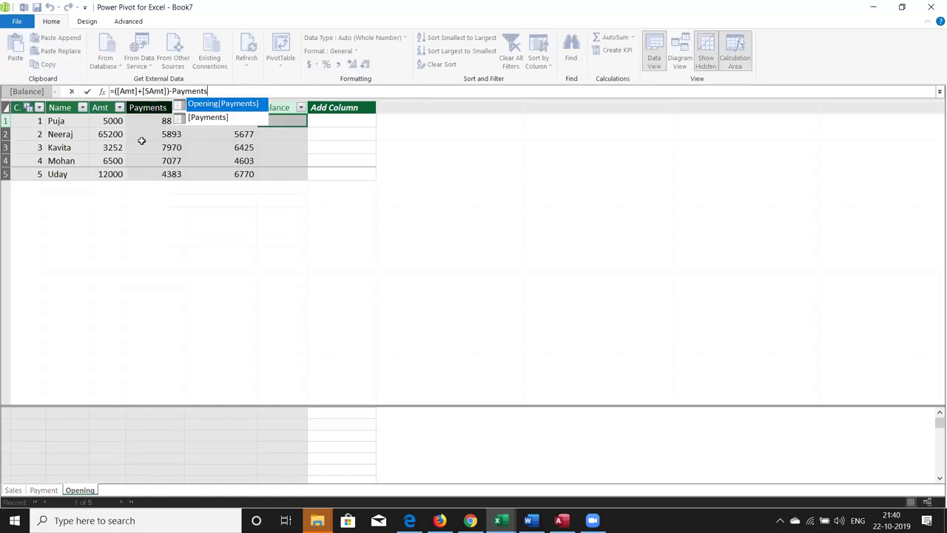
key(Tab)
key(Return)
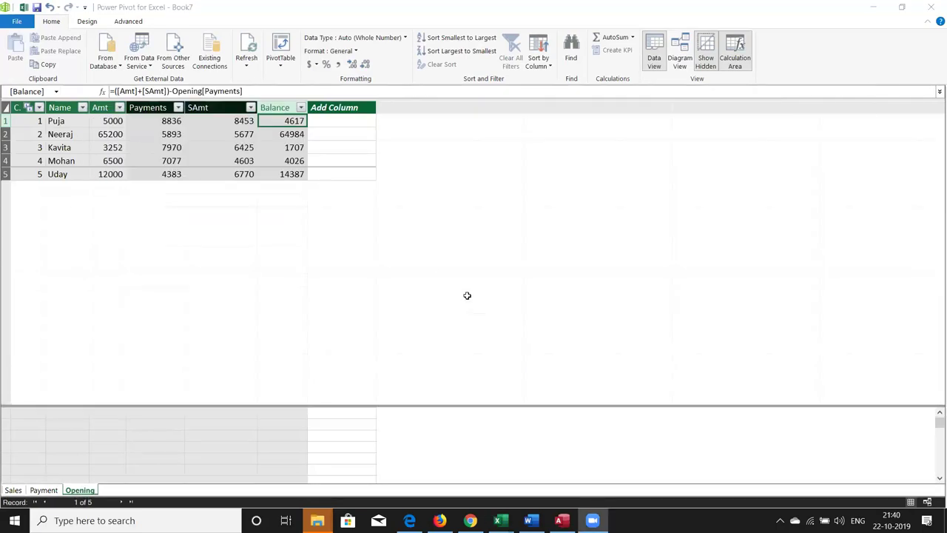
key(alt+Tab)
key(alt+Tab)
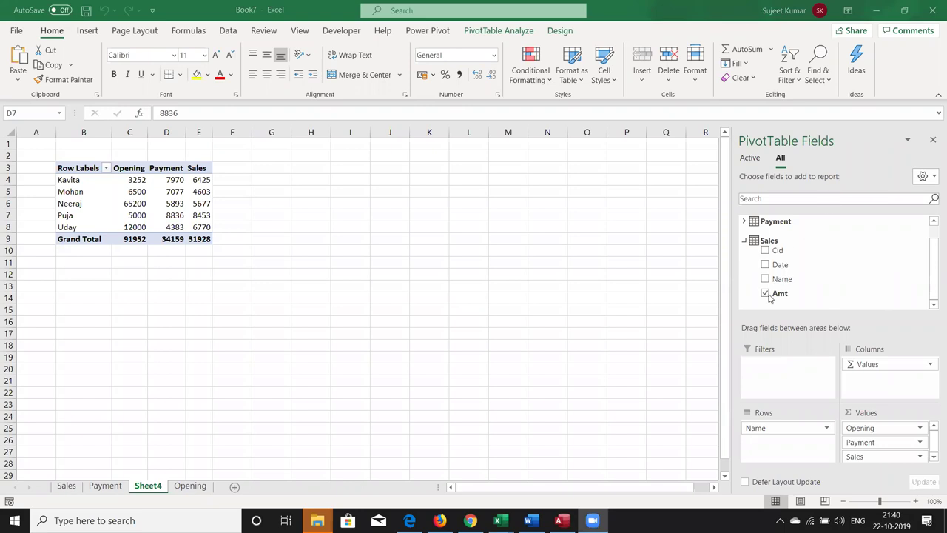
Drag Opening's Balance into pivot Values and select the Sum of Balance figures totalling 89721
click(748, 247)
click(745, 242)
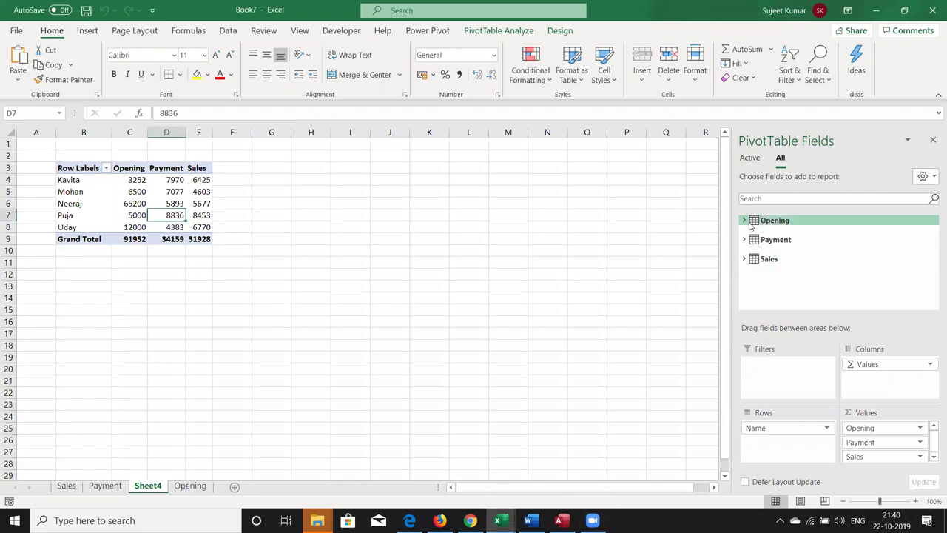
click(745, 220)
scroll(931, 279, down, 1)
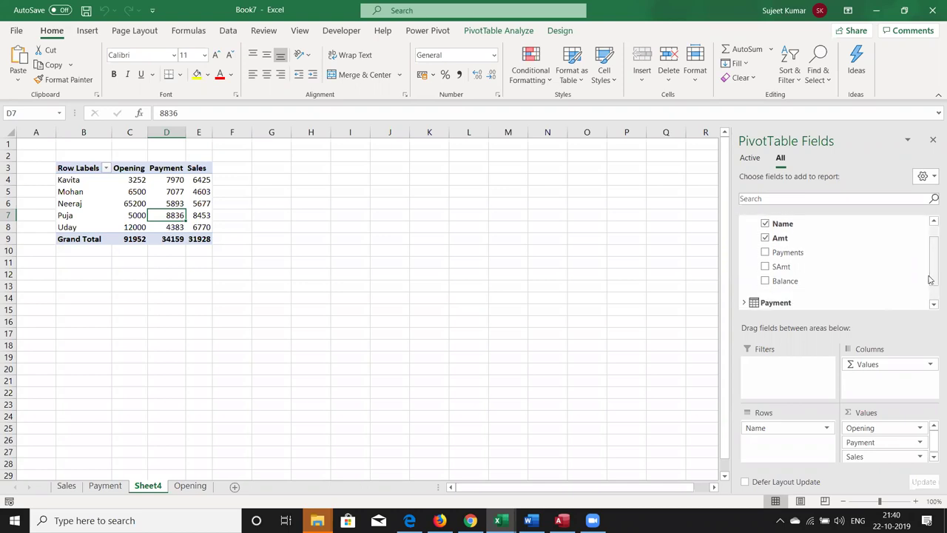
mouse_move(806, 281)
mouse_down()
mouse_move(913, 475)
mouse_move(900, 458)
mouse_up()
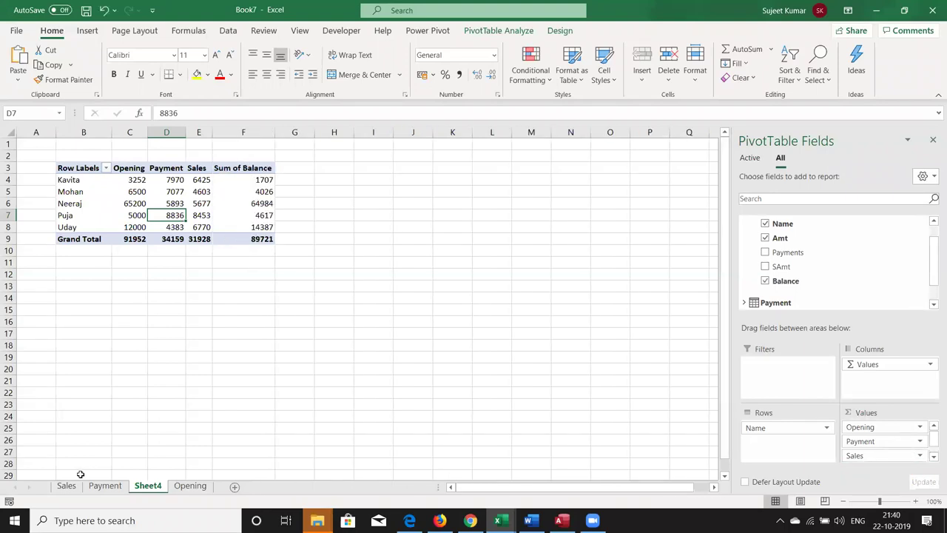
drag(258, 180, 256, 231)
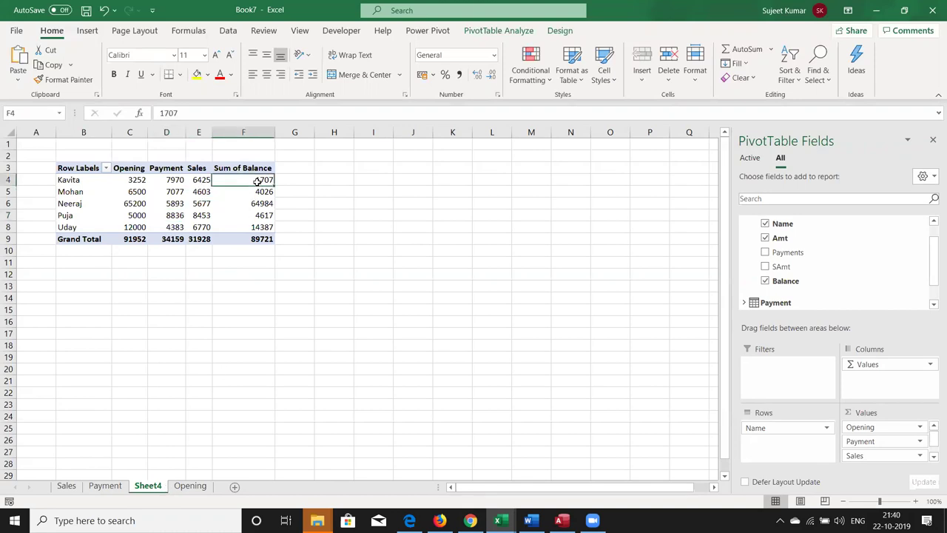